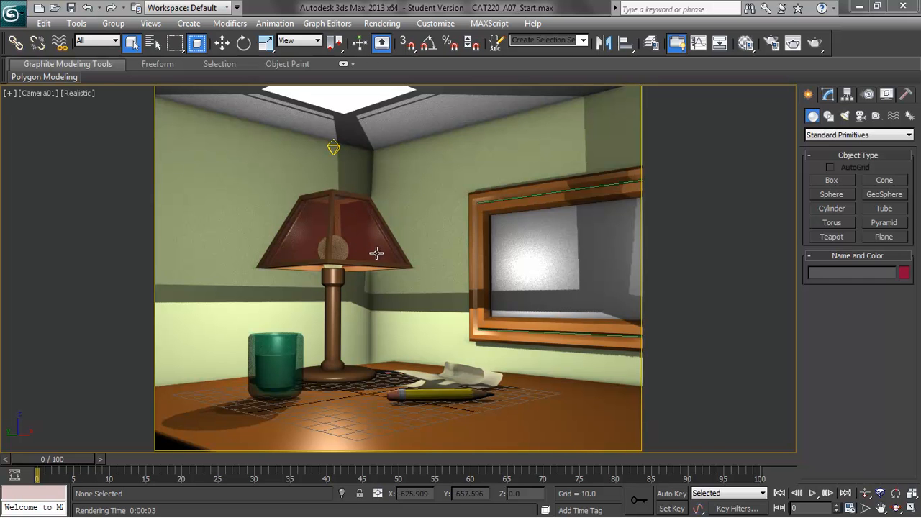
# - Open the Compact Material Editor and show its sample slots in a 5 by 3 grid
pyautogui.click(382, 23)
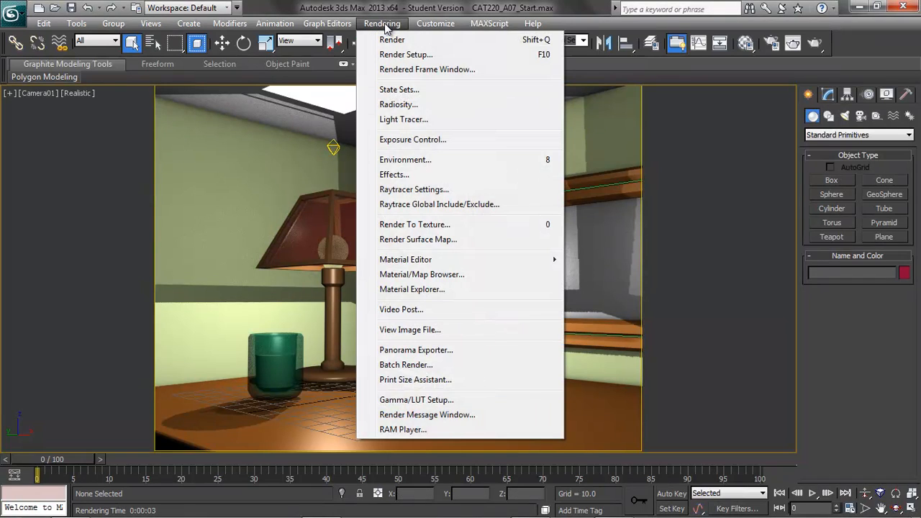
pyautogui.moveTo(436, 263)
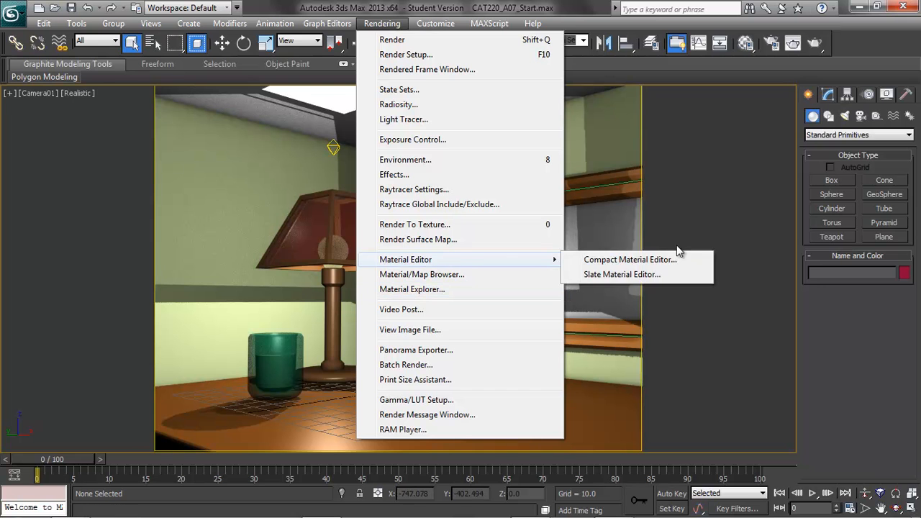
pyautogui.click(640, 261)
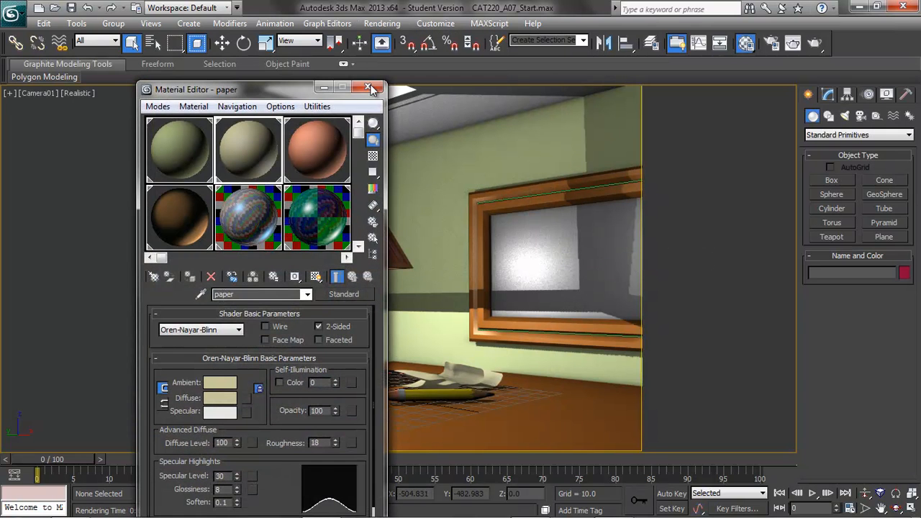
pyautogui.moveTo(281, 94); pyautogui.dragTo(177, 55)
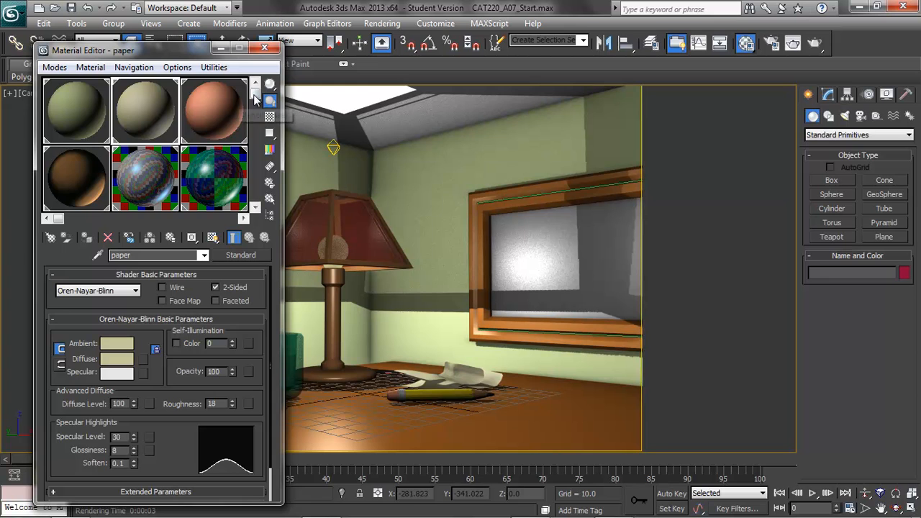
pyautogui.moveTo(258, 94); pyautogui.dragTo(257, 199)
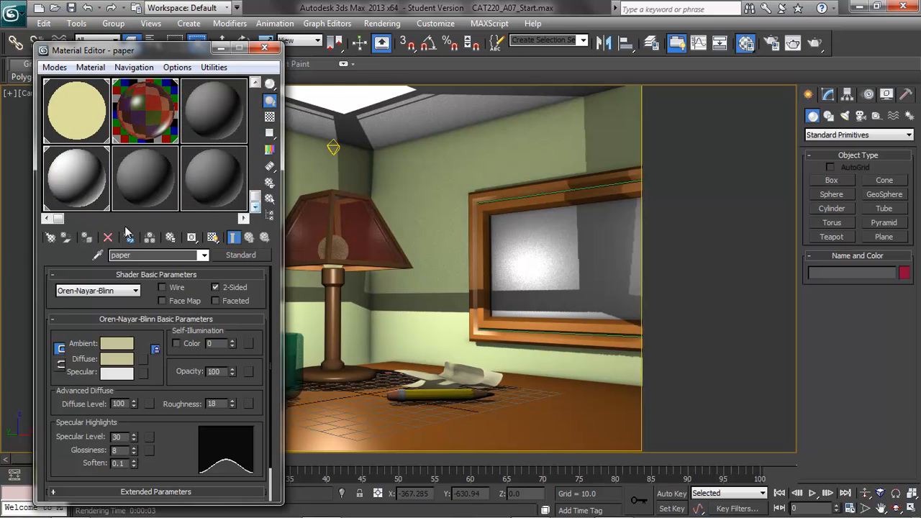
pyautogui.moveTo(58, 220); pyautogui.dragTo(212, 239)
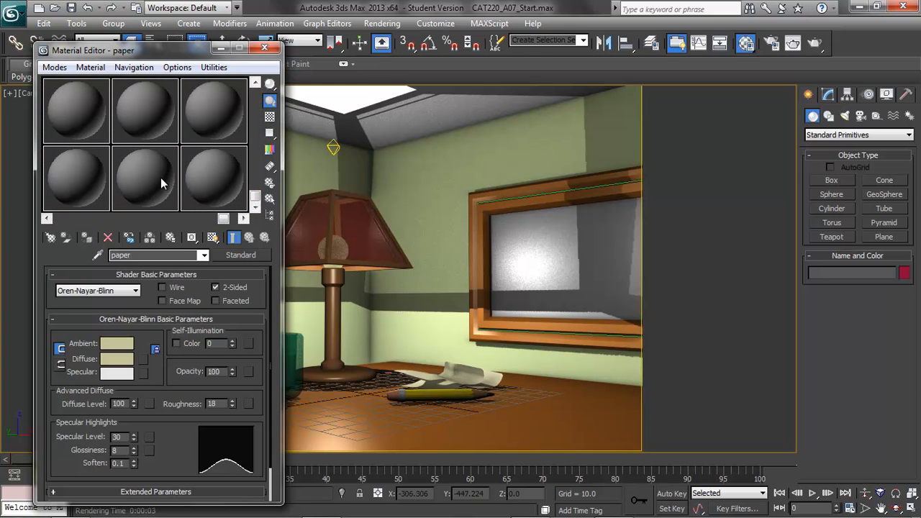
pyautogui.press('x')
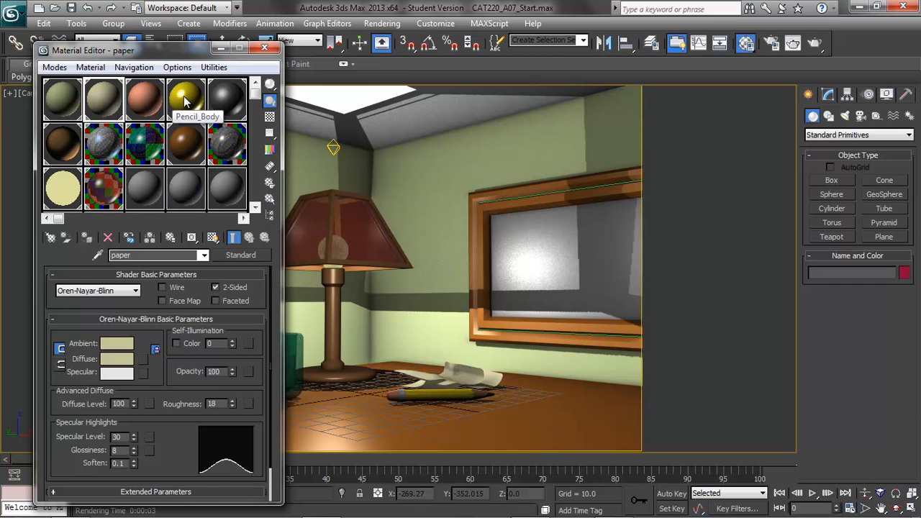
# - Assign a Checker map to the diffuse color of the Pencil_Body material
pyautogui.click(184, 101)
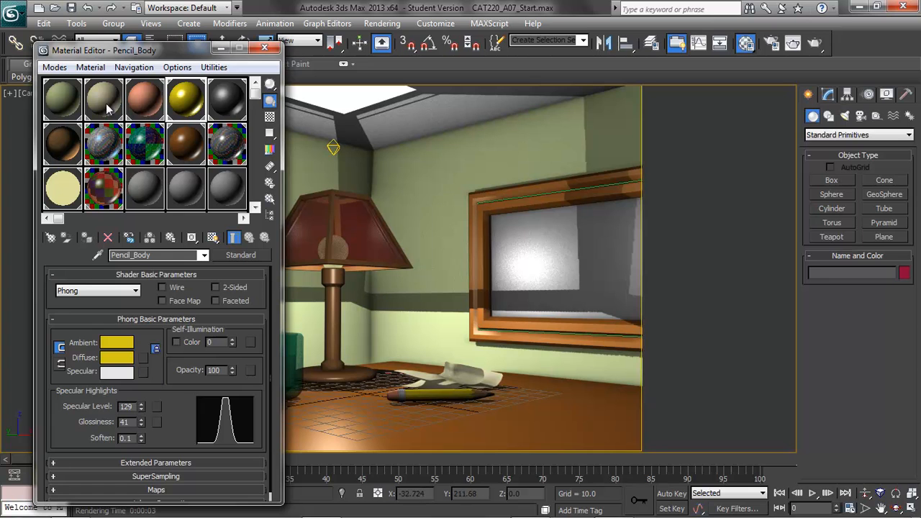
pyautogui.moveTo(167, 56); pyautogui.dragTo(175, 35)
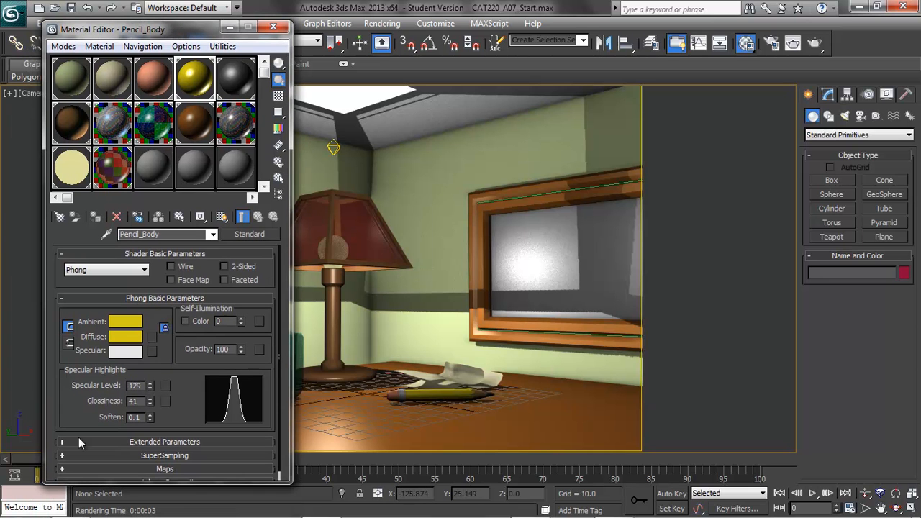
pyautogui.click(152, 338)
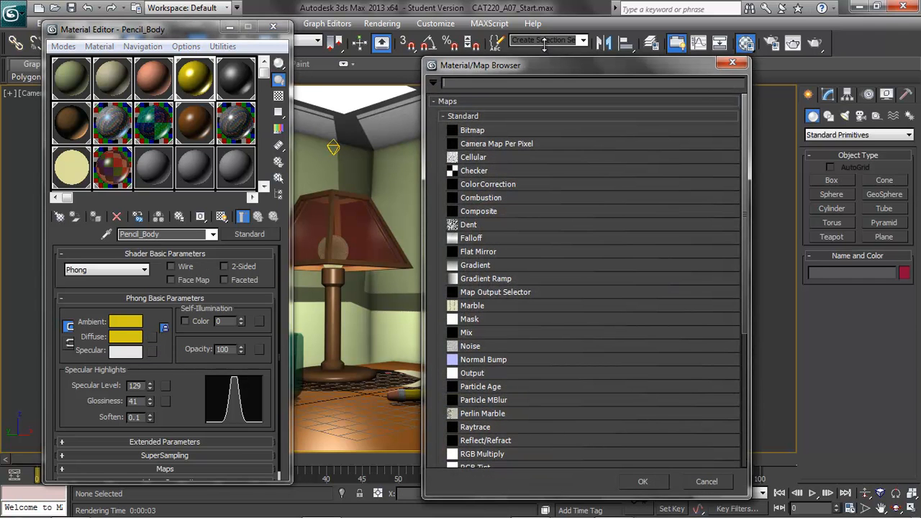
pyautogui.moveTo(506, 67); pyautogui.dragTo(462, 43)
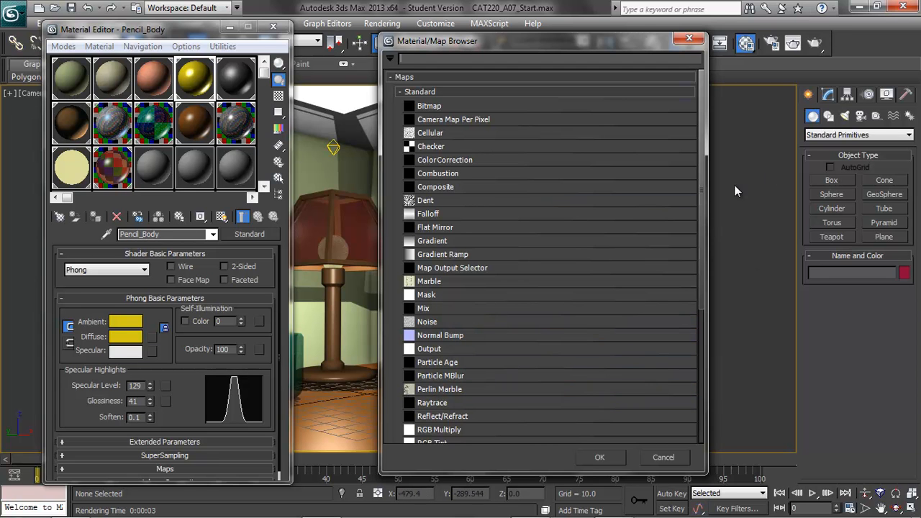
pyautogui.moveTo(701, 202); pyautogui.dragTo(709, 349)
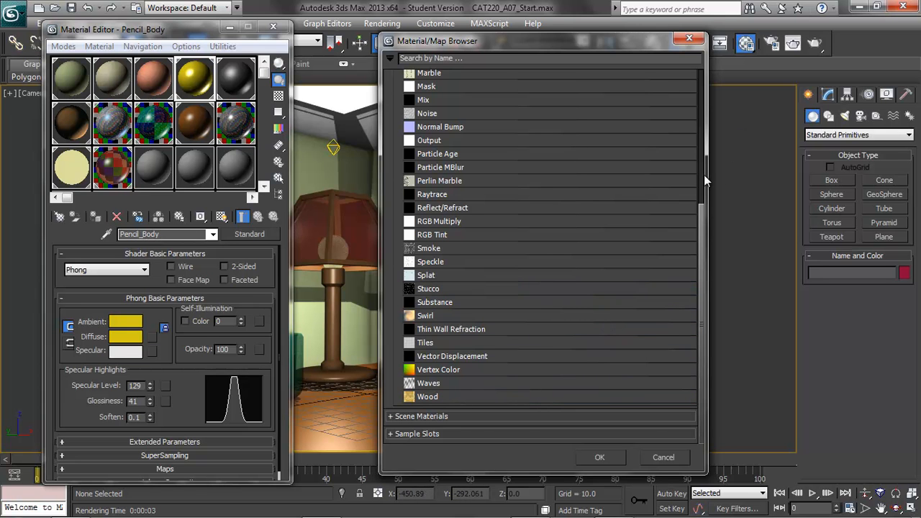
pyautogui.moveTo(704, 234); pyautogui.dragTo(684, 92)
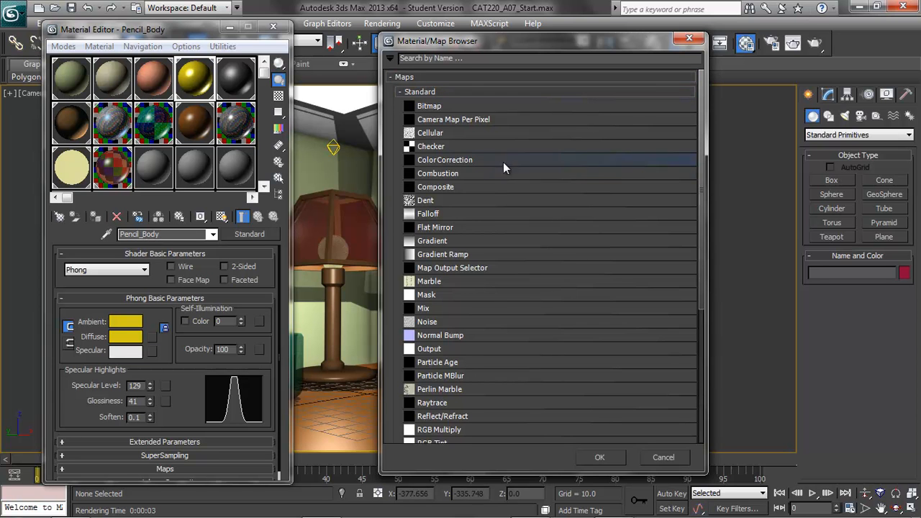
pyautogui.click(435, 148)
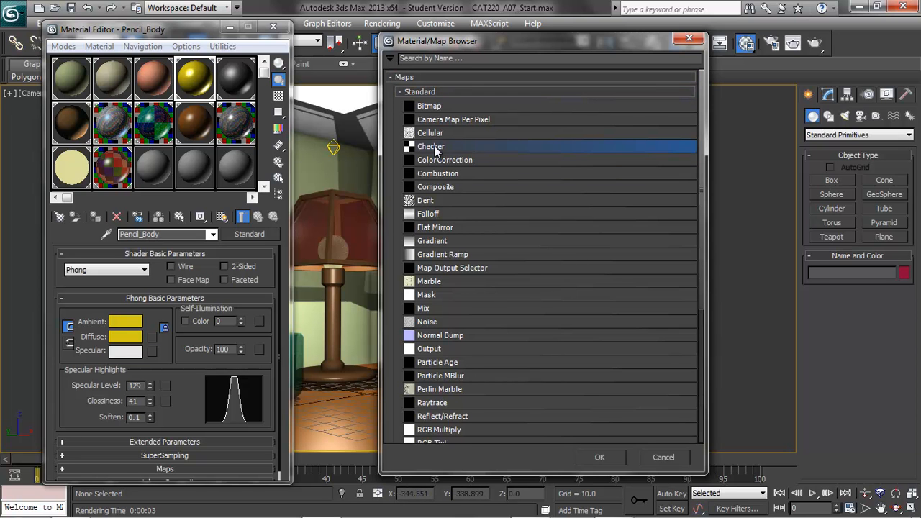
pyautogui.click(607, 459)
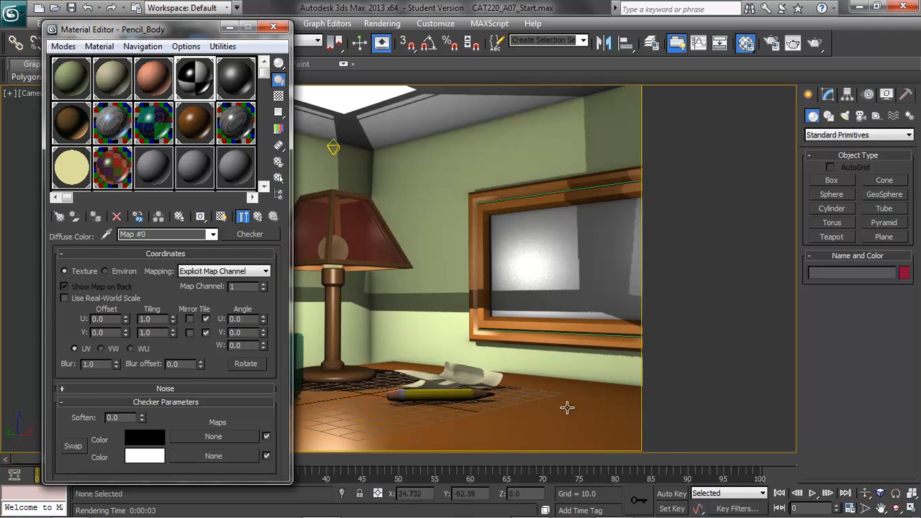
# - Display shaded materials with maps in the Camera01 viewport and switch its visual style to Shaded
pyautogui.moveTo(178, 33); pyautogui.dragTo(683, 62)
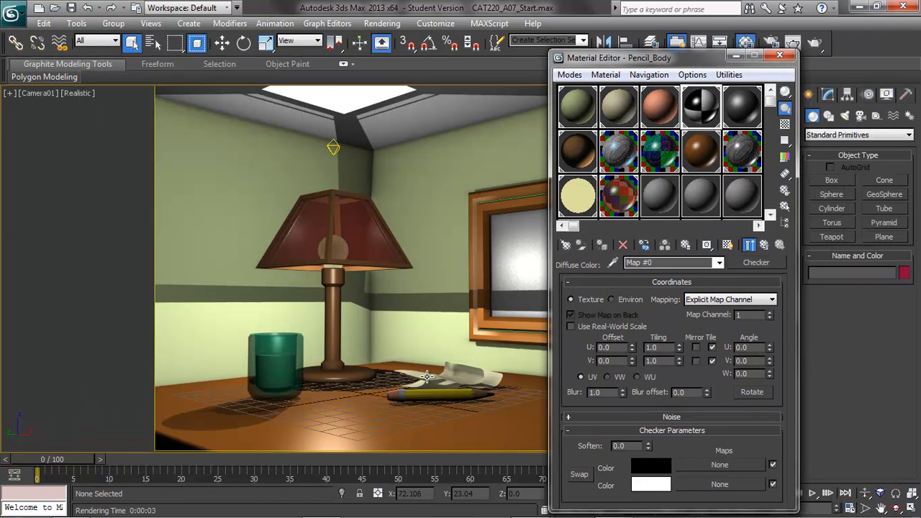
pyautogui.moveTo(75, 77)
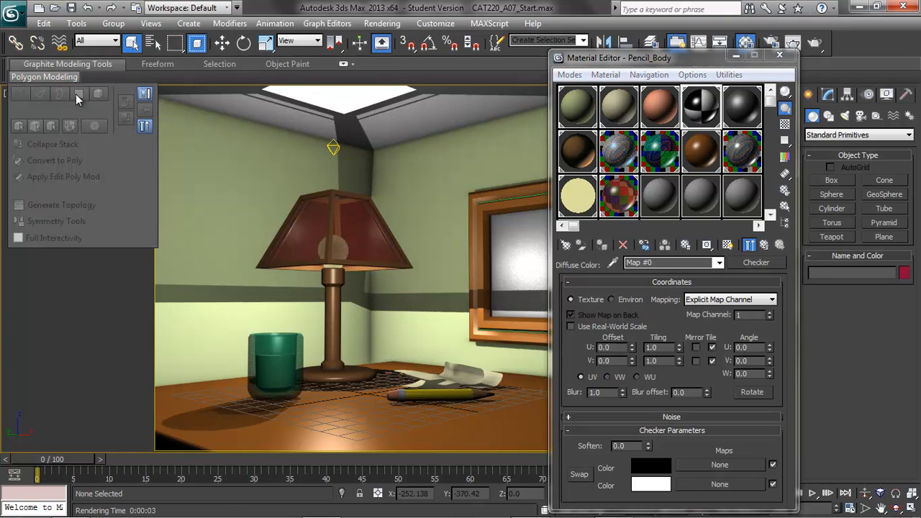
pyautogui.click(105, 303)
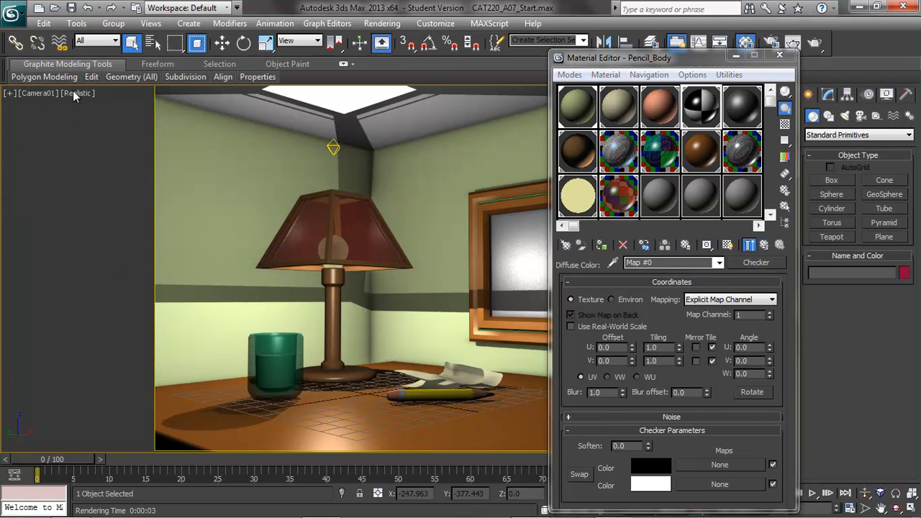
pyautogui.click(79, 94)
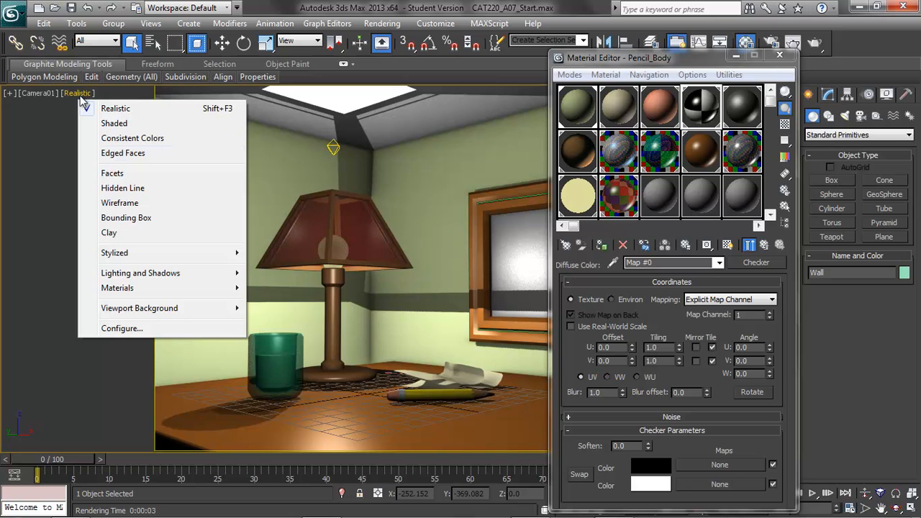
pyautogui.moveTo(150, 290)
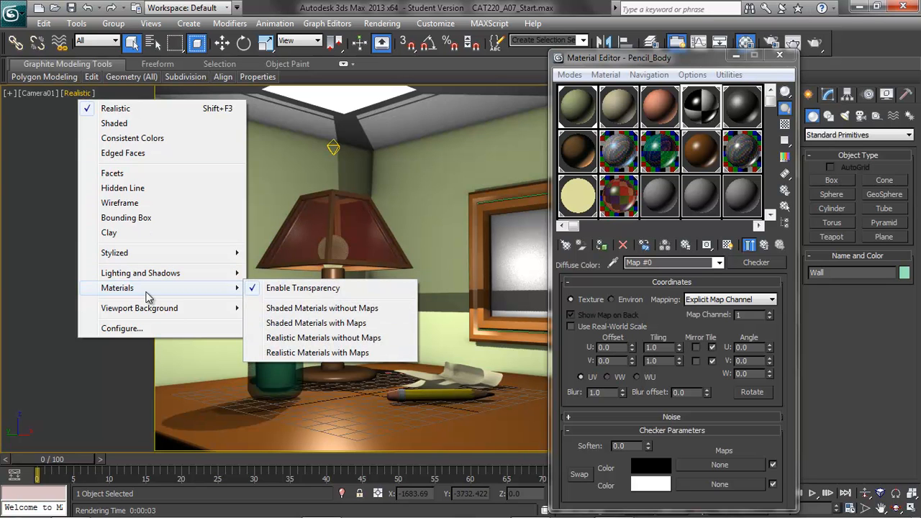
pyautogui.click(302, 323)
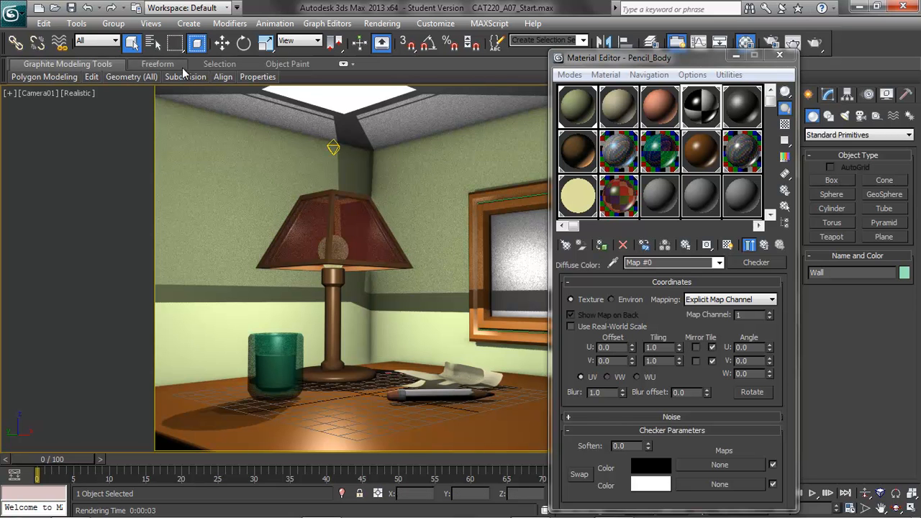
pyautogui.click(81, 94)
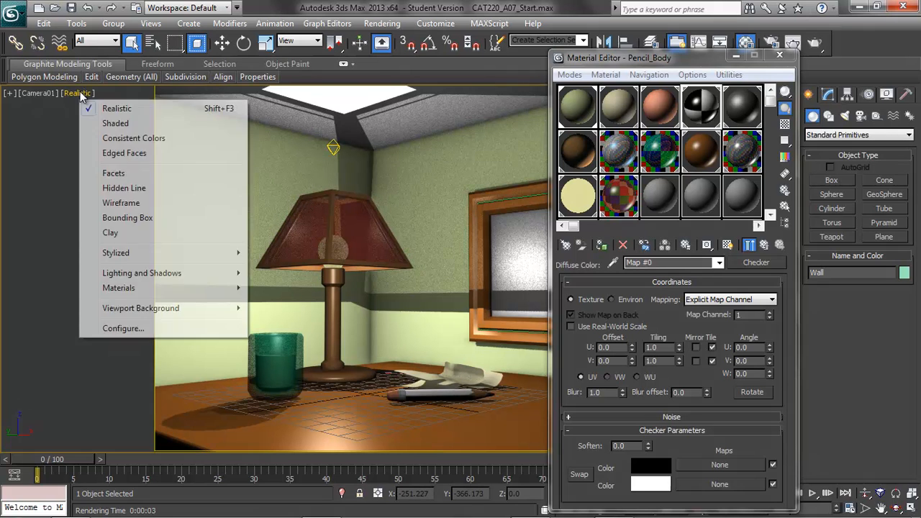
pyautogui.click(112, 126)
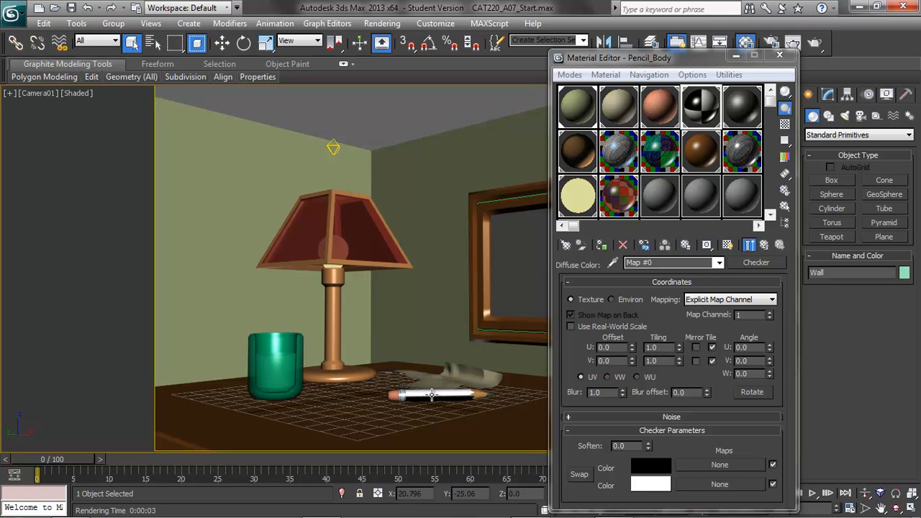
# - Set the Checker map's U and V tiling to 5 and render the camera view to inspect the pencil
pyautogui.doubleClick(668, 348)
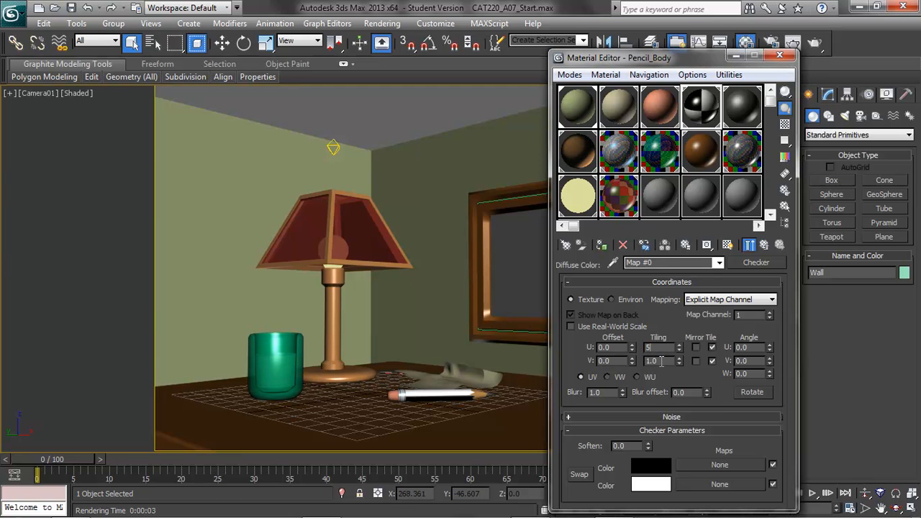
pyautogui.moveTo(668, 362); pyautogui.dragTo(638, 363)
pyautogui.write('5')
pyautogui.click(664, 348)
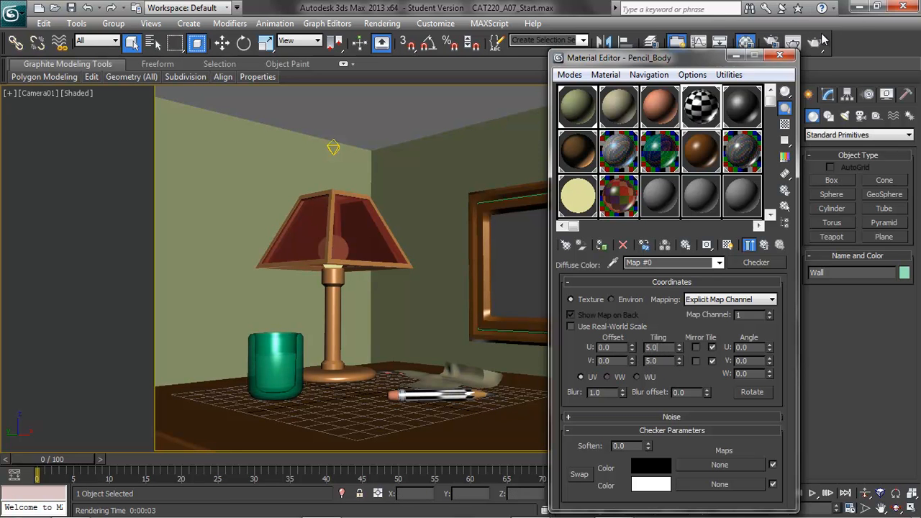
pyautogui.click(794, 41)
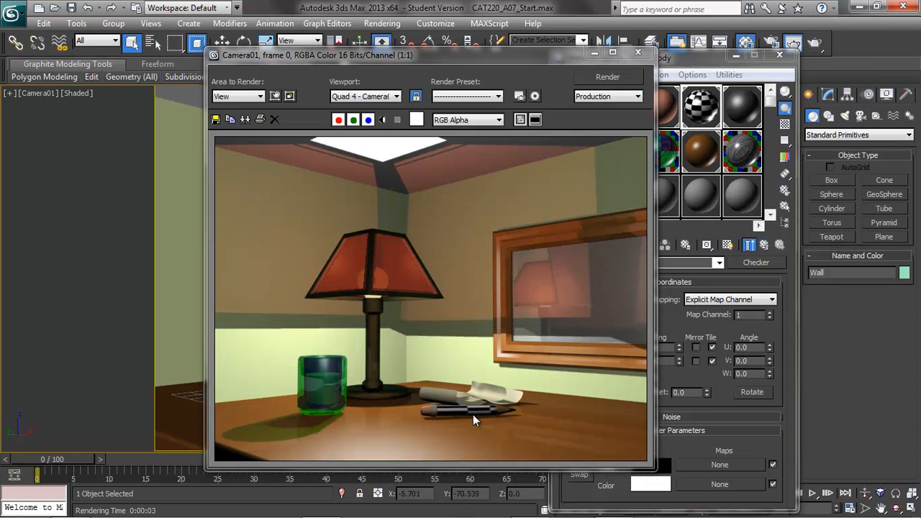
pyautogui.click(639, 55)
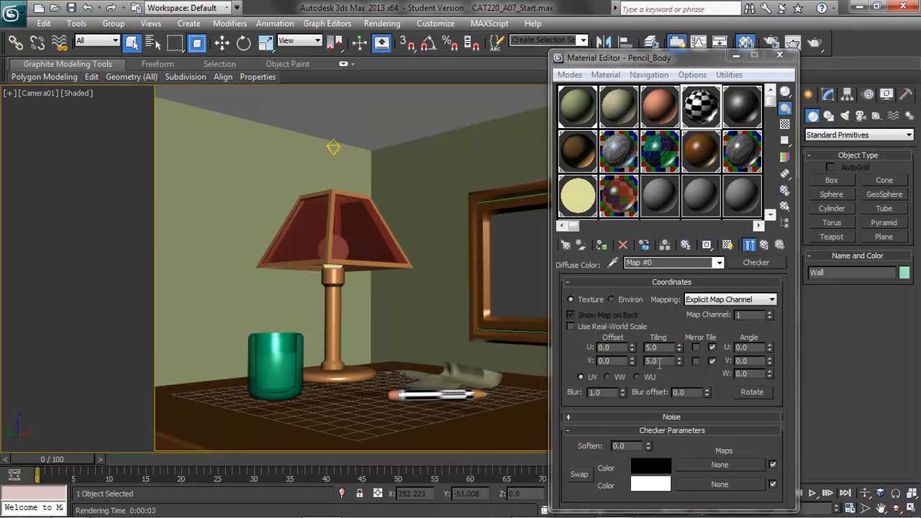
# - Set the Checker map's U and V tiling to 2 and check the pencil in a render of the camera view
pyautogui.doubleClick(663, 360)
pyautogui.doubleClick(664, 348)
pyautogui.write('2')
pyautogui.press('Tab')
pyautogui.write('2')
pyautogui.press('Return')
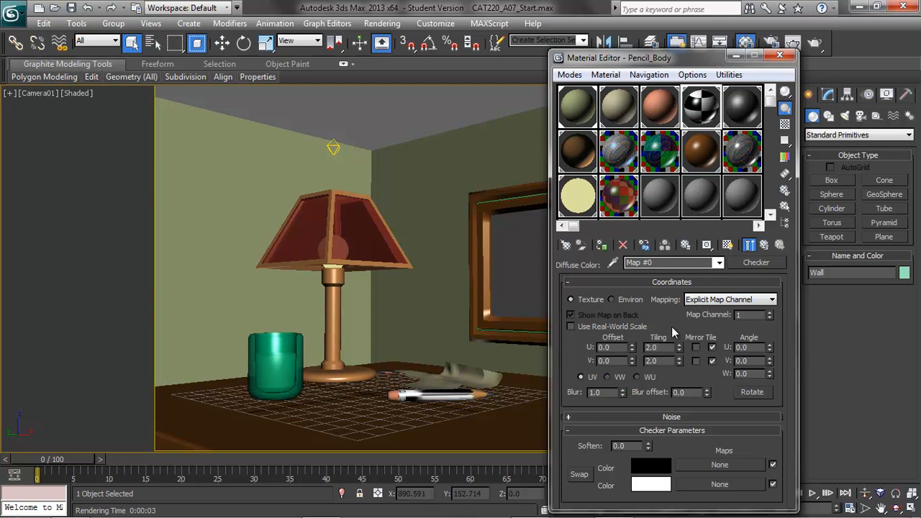
pyautogui.click(815, 45)
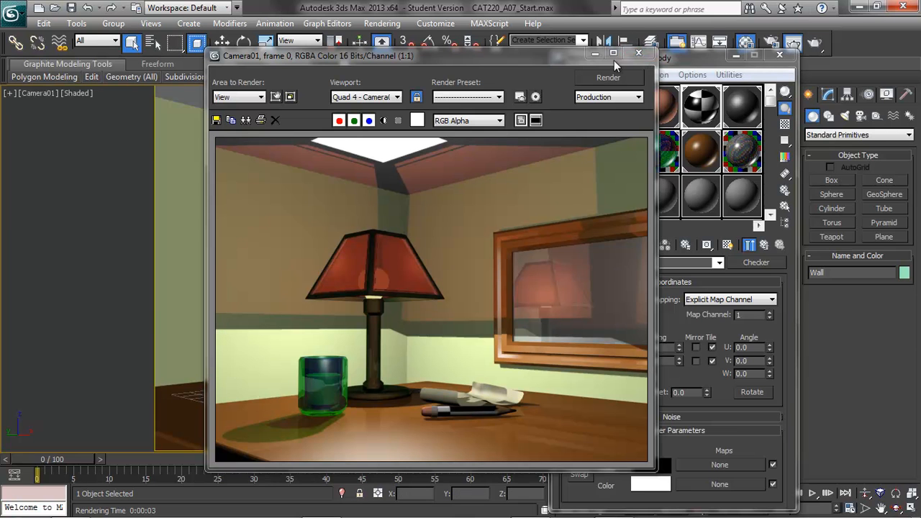
pyautogui.click(638, 54)
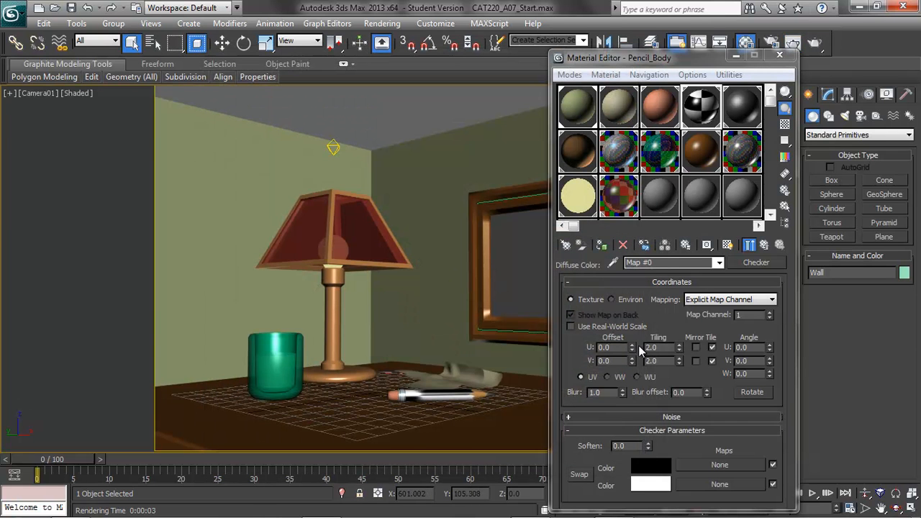
# - Change the Checker map's black color to blue with RGB values 0, 0, 166
pyautogui.click(651, 467)
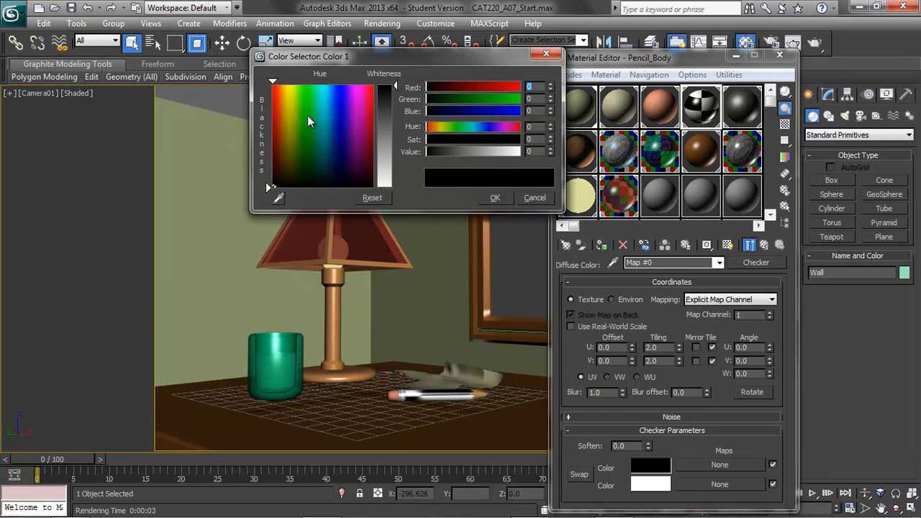
pyautogui.click(341, 121)
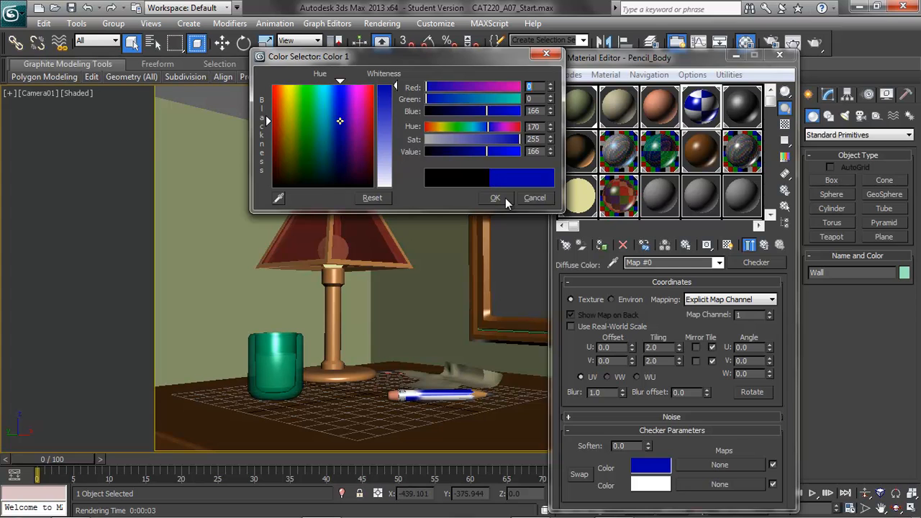
pyautogui.click(495, 197)
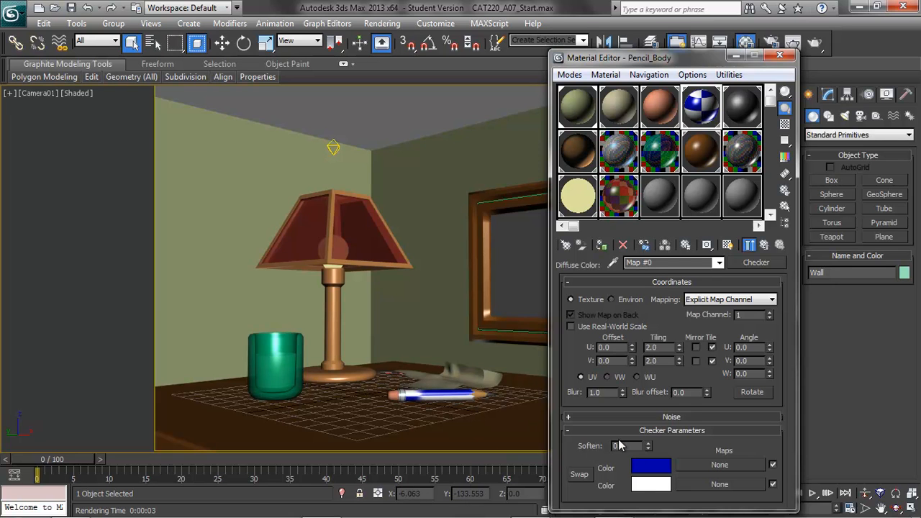
# - Assign a Dent map to the white color of the pencil's Checker map
pyautogui.click(718, 486)
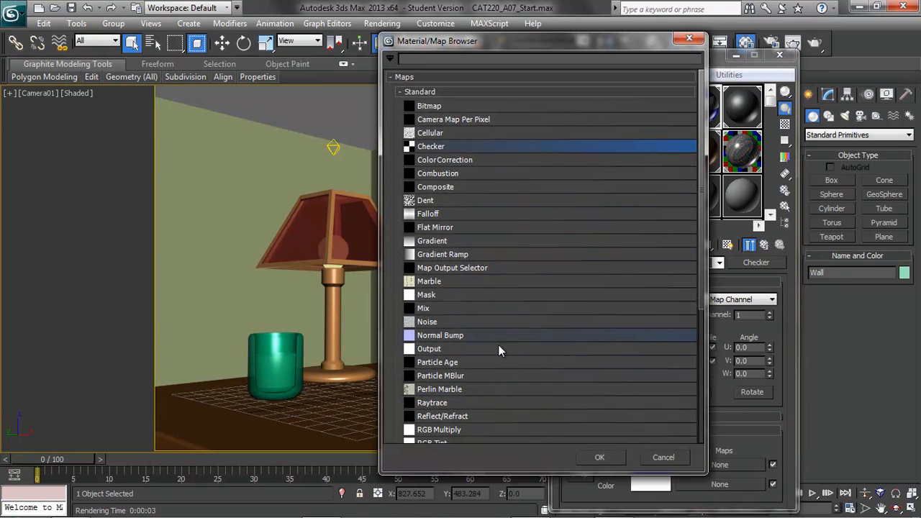
pyautogui.click(468, 198)
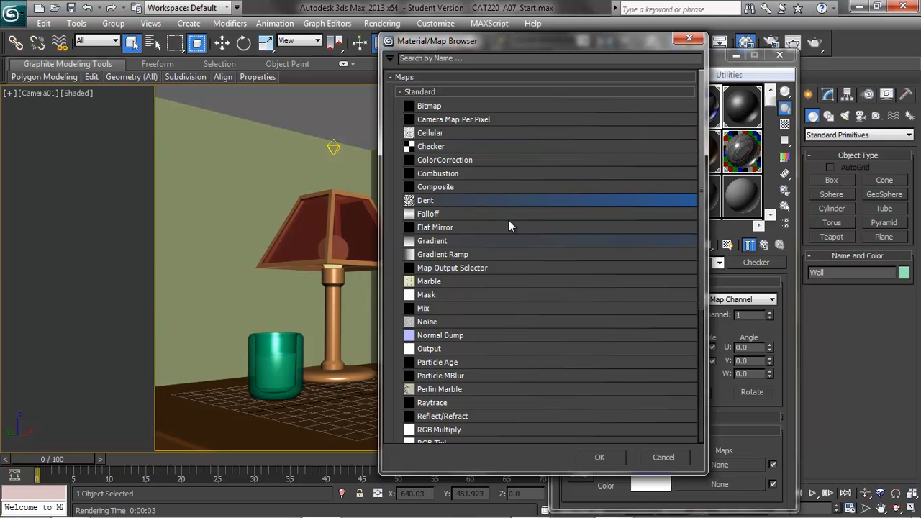
pyautogui.click(611, 458)
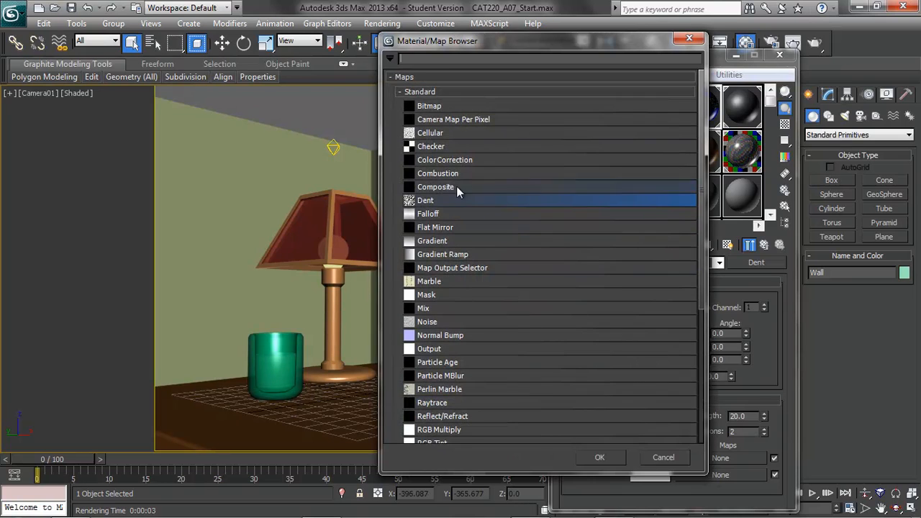
pyautogui.click(603, 457)
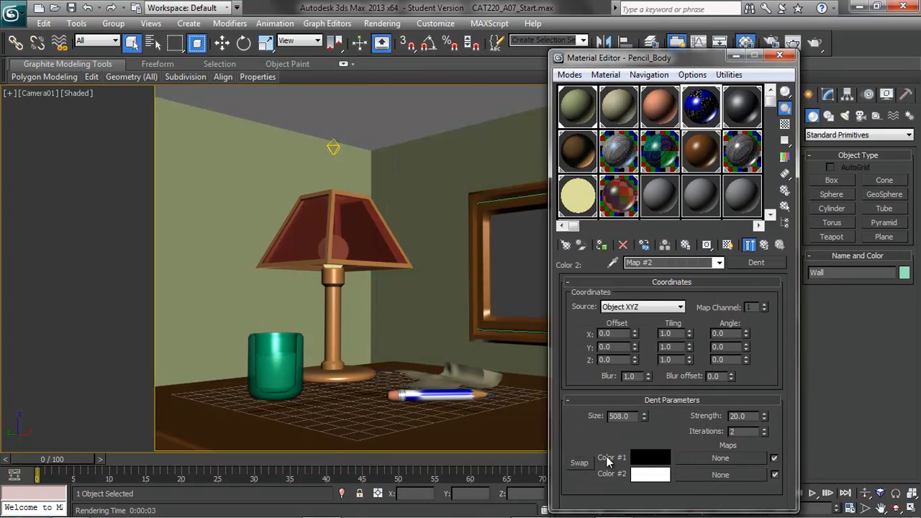
pyautogui.moveTo(661, 58); pyautogui.dragTo(590, 40)
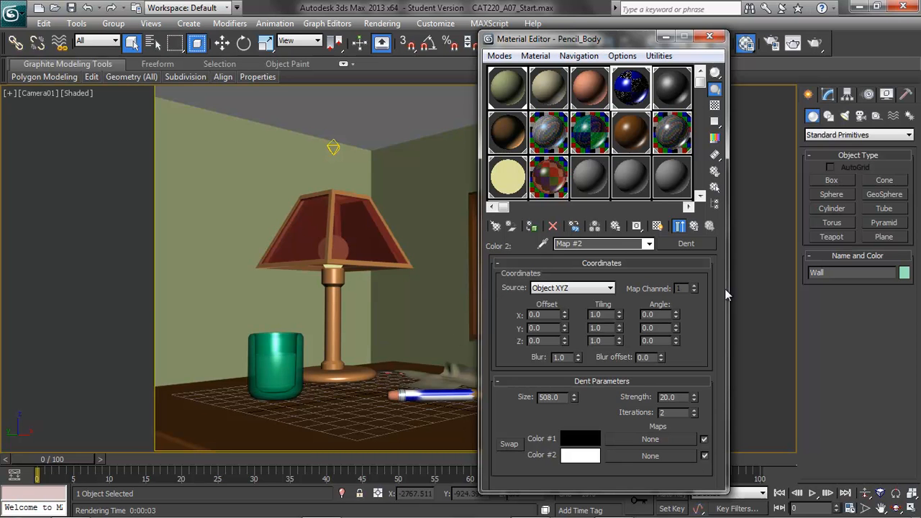
pyautogui.click(650, 246)
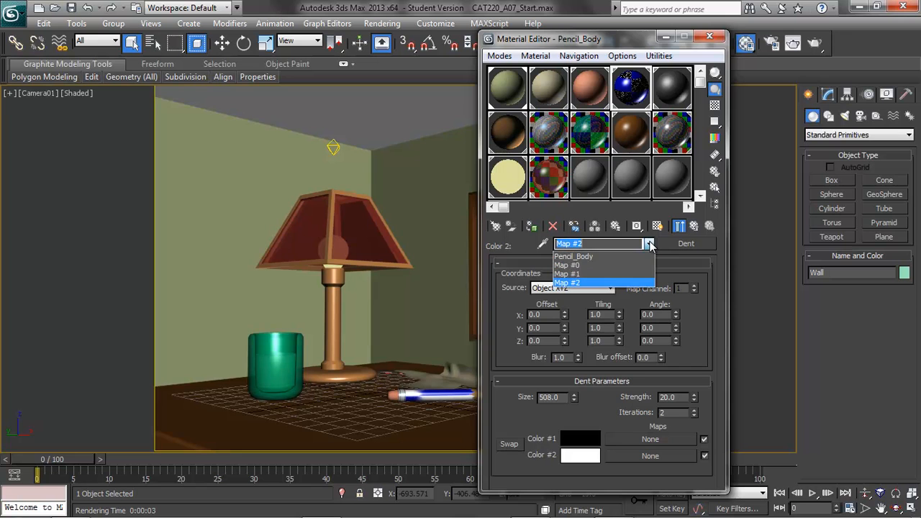
pyautogui.click(638, 265)
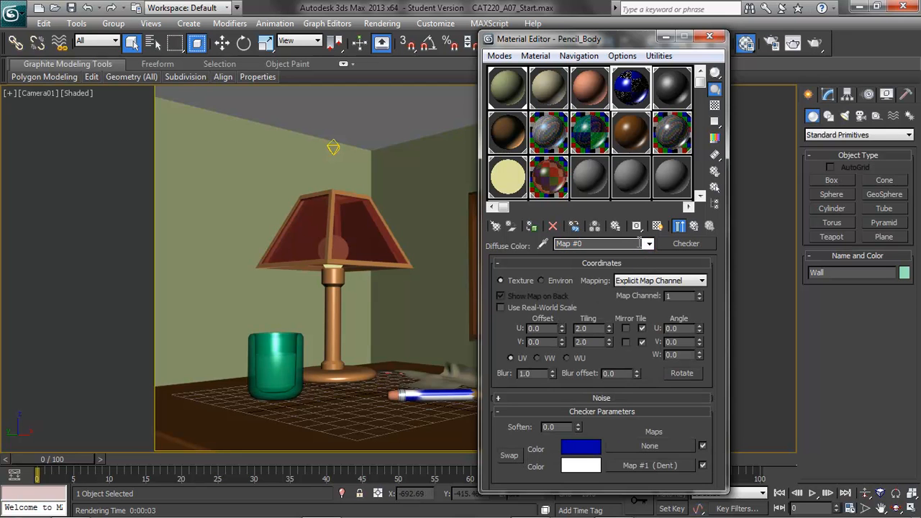
pyautogui.click(638, 465)
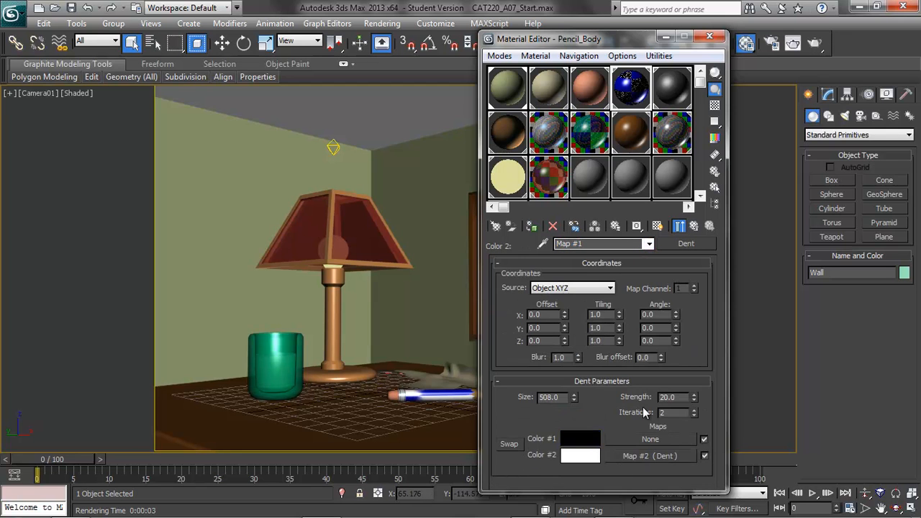
pyautogui.rightClick(648, 455)
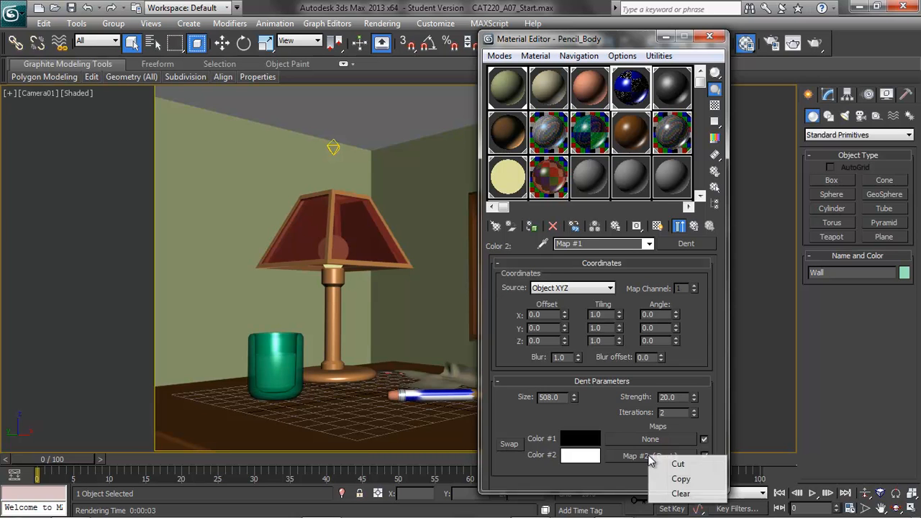
pyautogui.click(680, 495)
# - Step through the Pencil_Body, Checker and Dent levels of the pencil material, and render the camera view to inspect the pencil
pyautogui.click(650, 245)
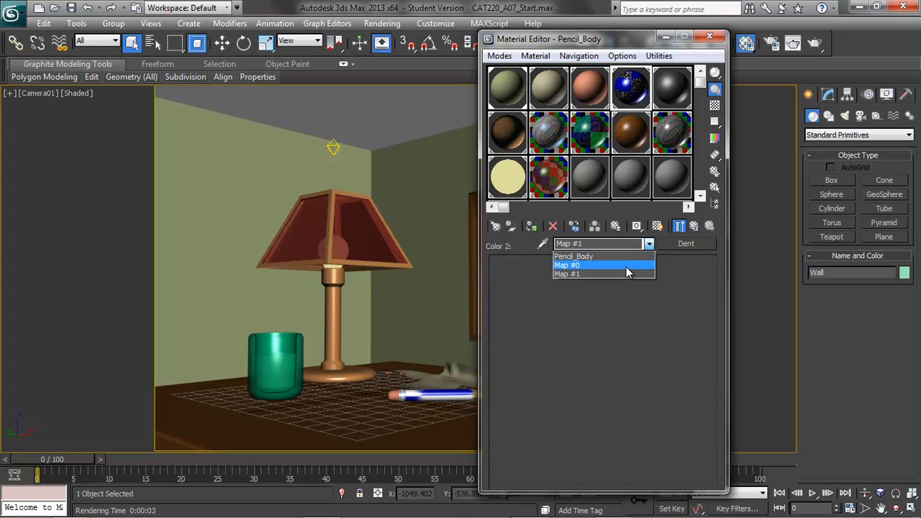
pyautogui.click(627, 266)
pyautogui.click(649, 244)
pyautogui.click(623, 257)
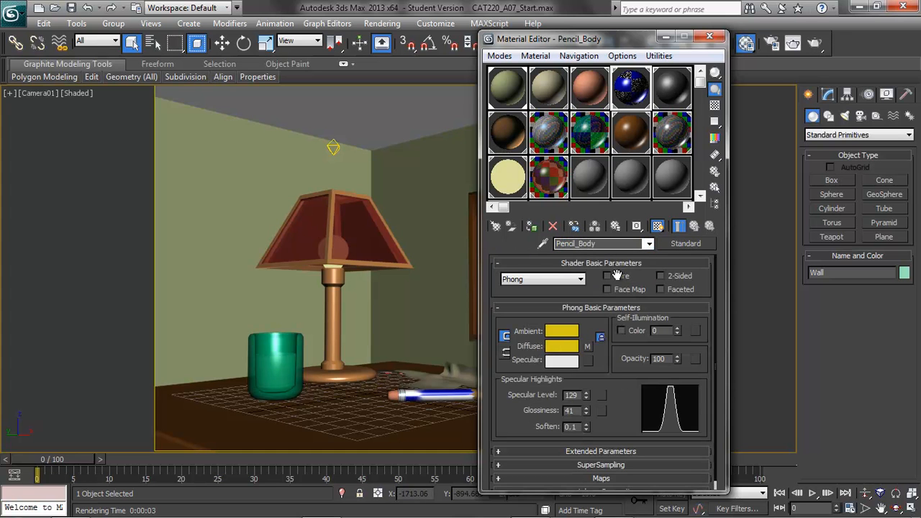
pyautogui.click(587, 347)
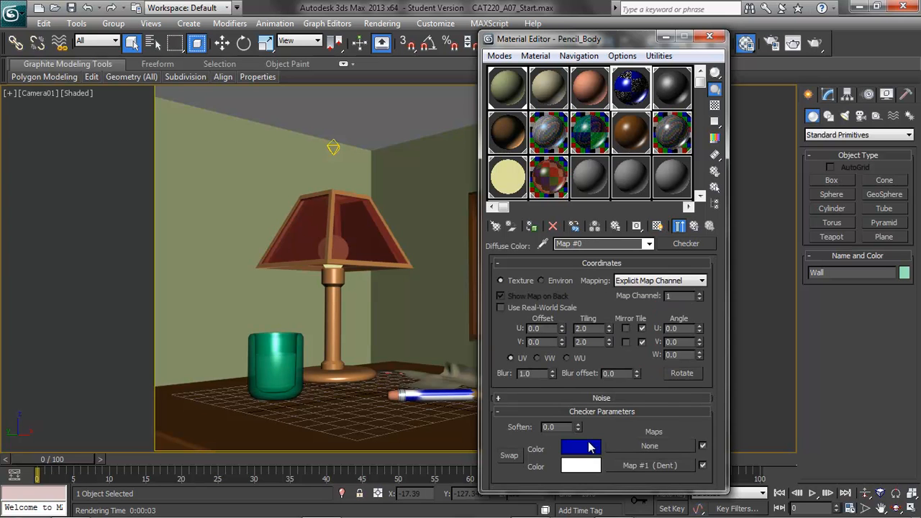
pyautogui.click(629, 465)
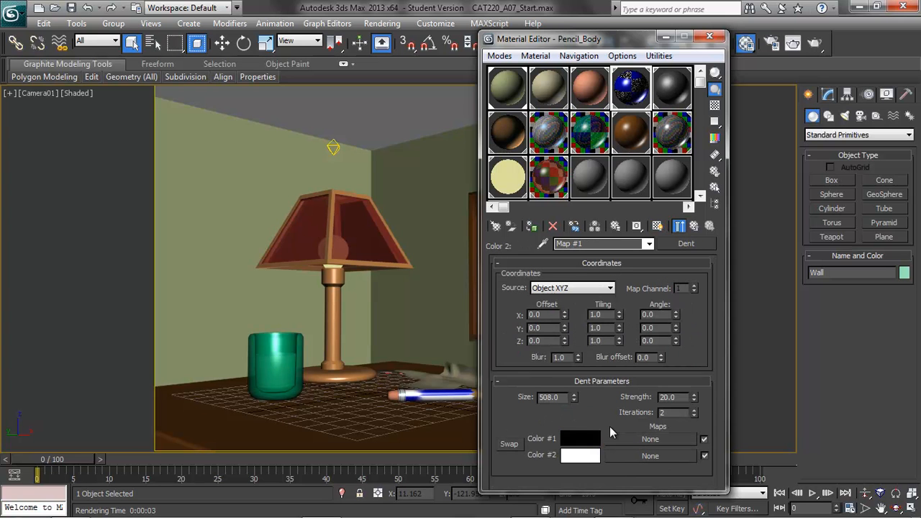
pyautogui.click(648, 243)
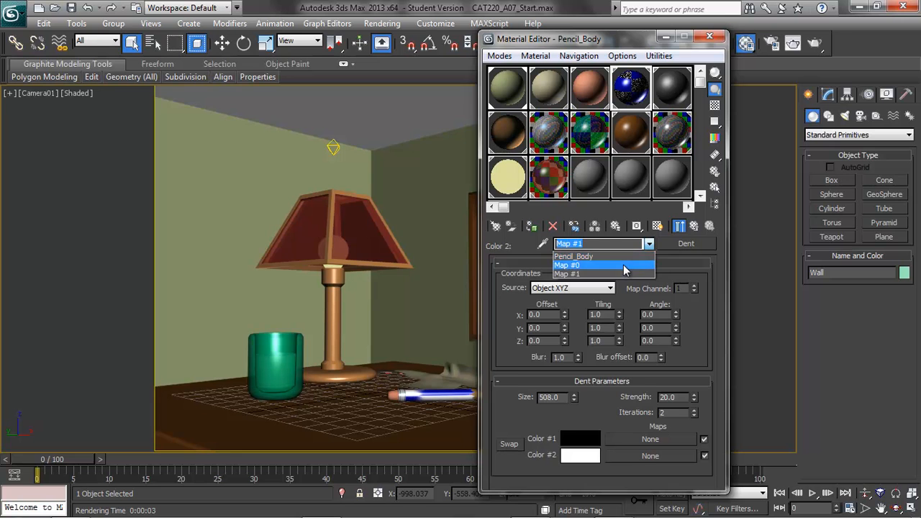
pyautogui.click(623, 266)
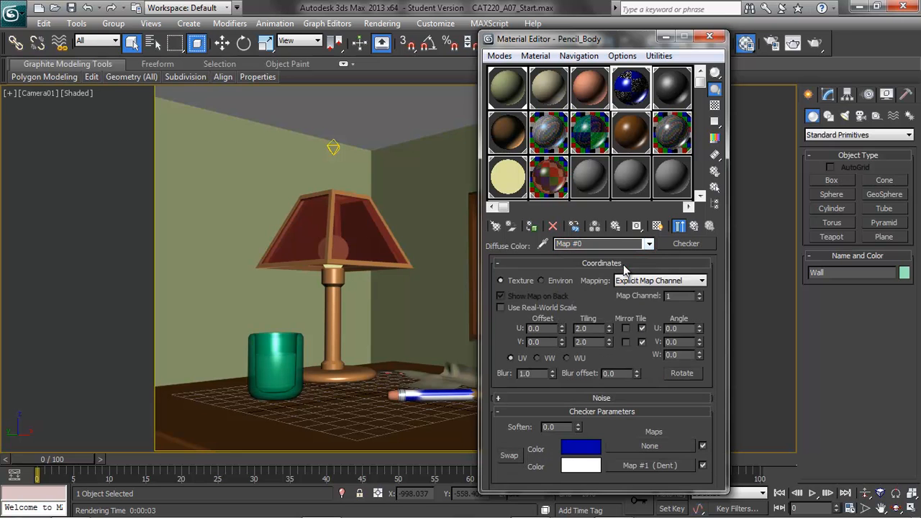
pyautogui.click(814, 45)
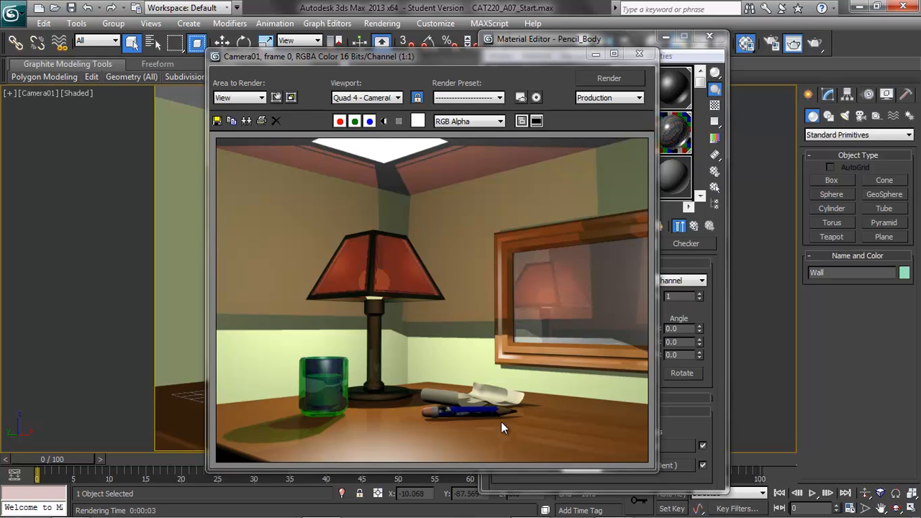
pyautogui.click(639, 56)
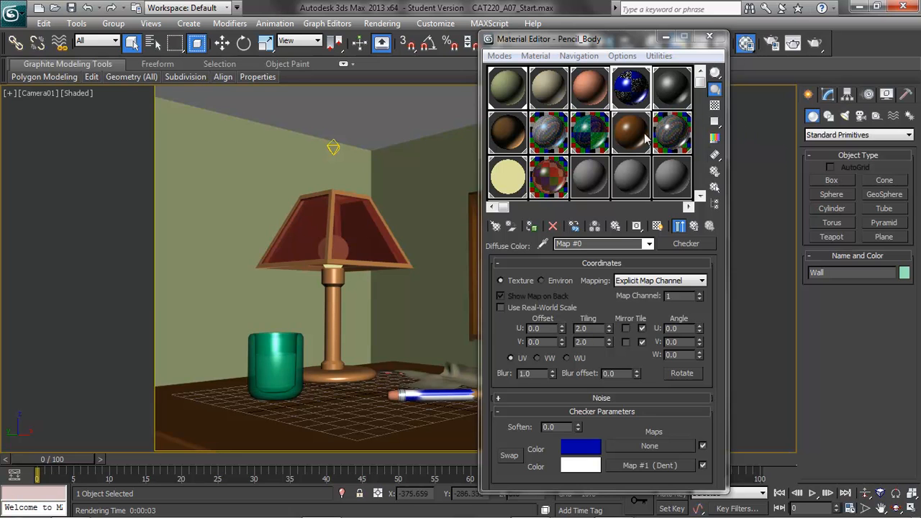
# - Assign a Smoke map to the Transparency of the lamp_glass material and check the lampshade in a camera render
pyautogui.click(550, 184)
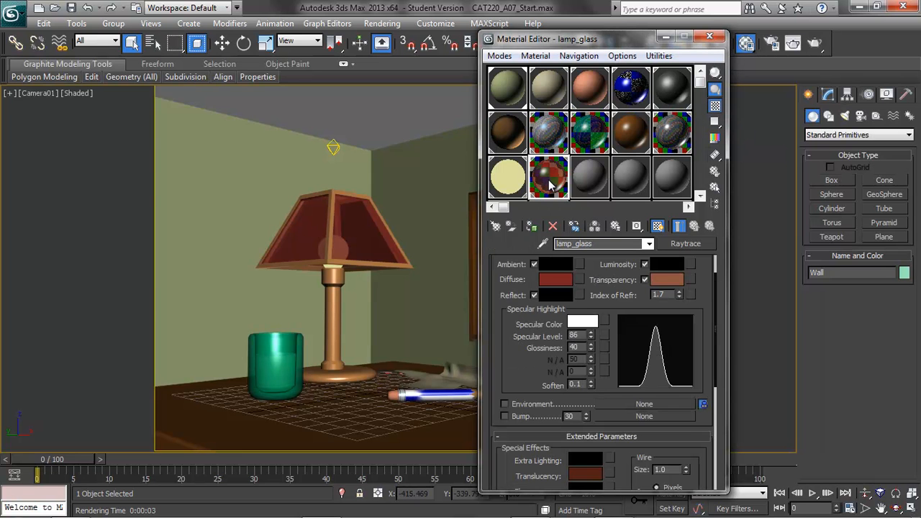
pyautogui.moveTo(718, 385); pyautogui.dragTo(718, 340)
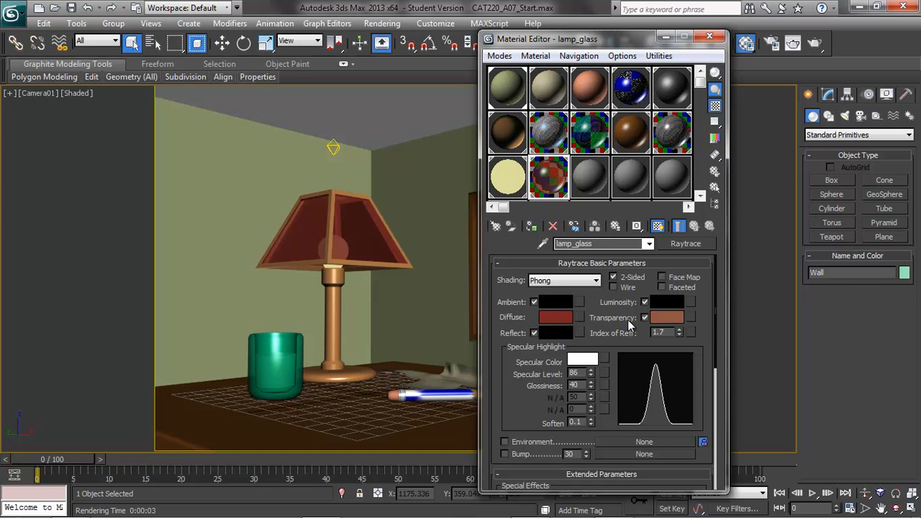
pyautogui.click(691, 318)
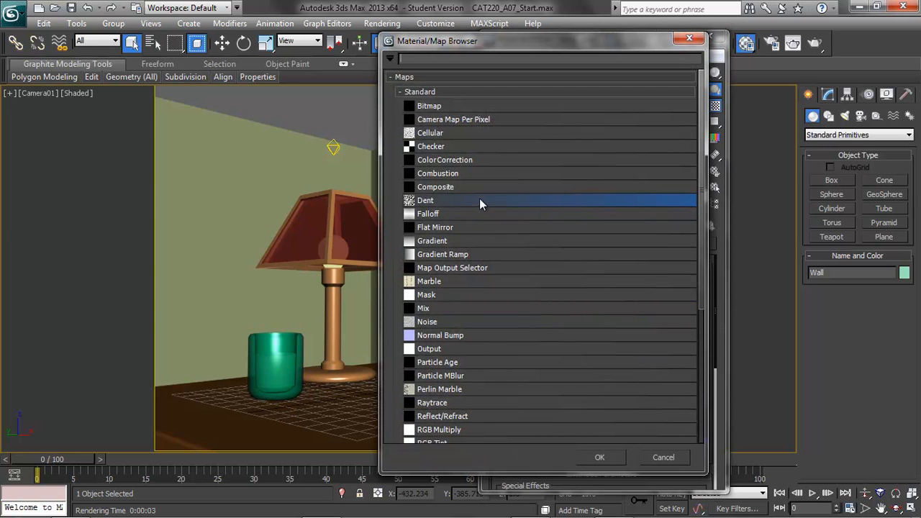
pyautogui.moveTo(443, 41); pyautogui.dragTo(201, 48)
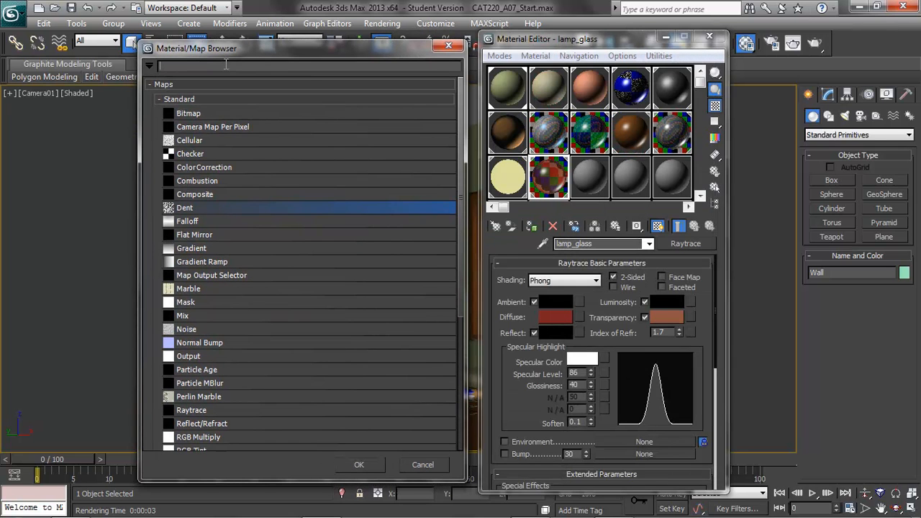
pyautogui.moveTo(462, 187); pyautogui.dragTo(455, 280)
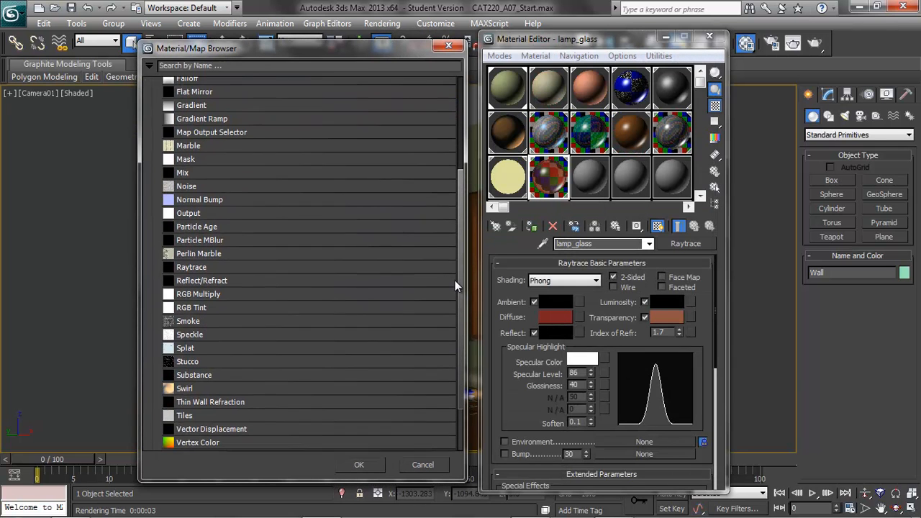
pyautogui.click(192, 315)
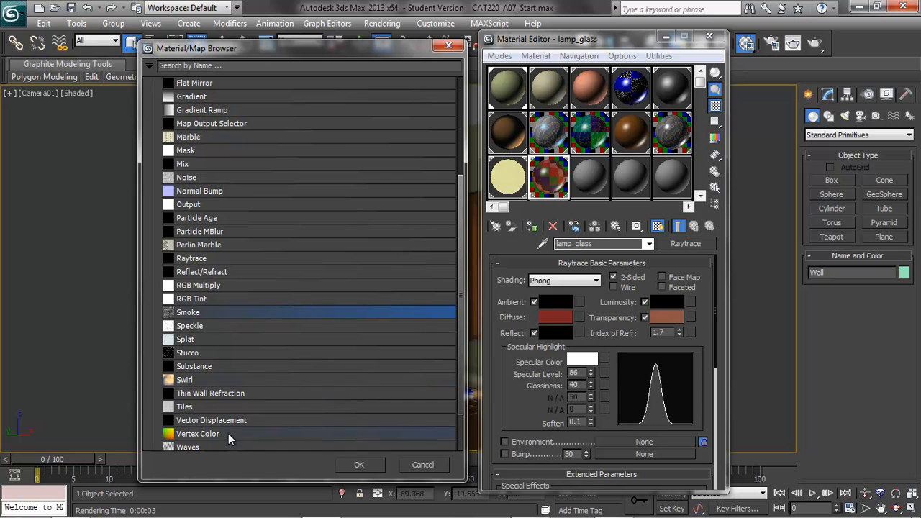
pyautogui.click(359, 465)
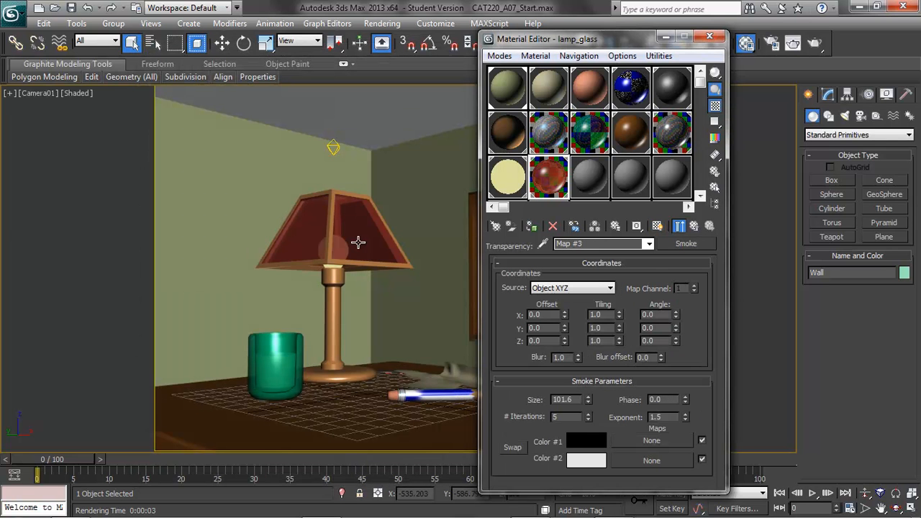
pyautogui.click(815, 47)
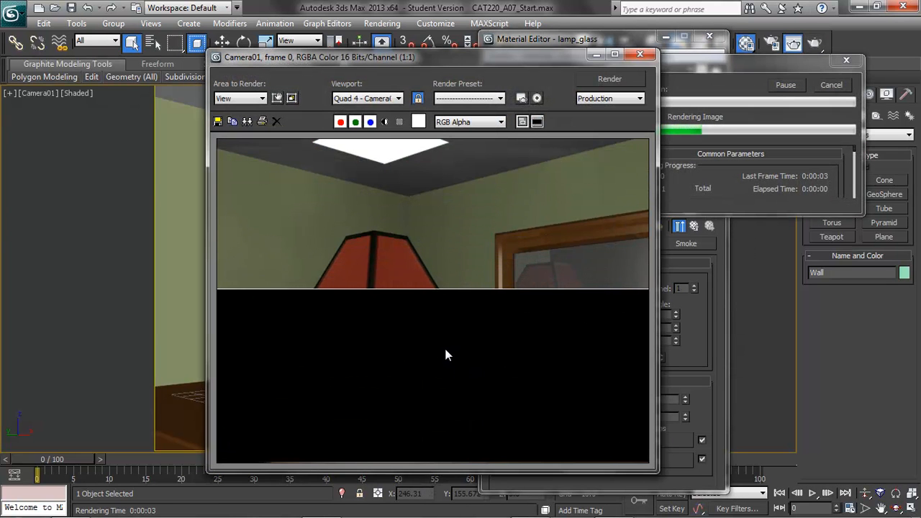
pyautogui.click(637, 56)
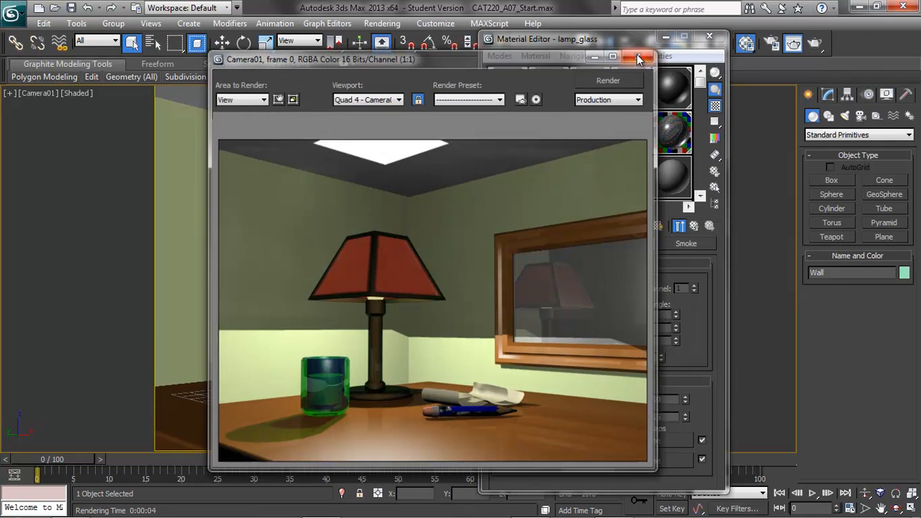
# - Return to the lamp_glass material, assign a Smoke map to its Translucency, and render the camera view to inspect the lampshade
pyautogui.click(649, 245)
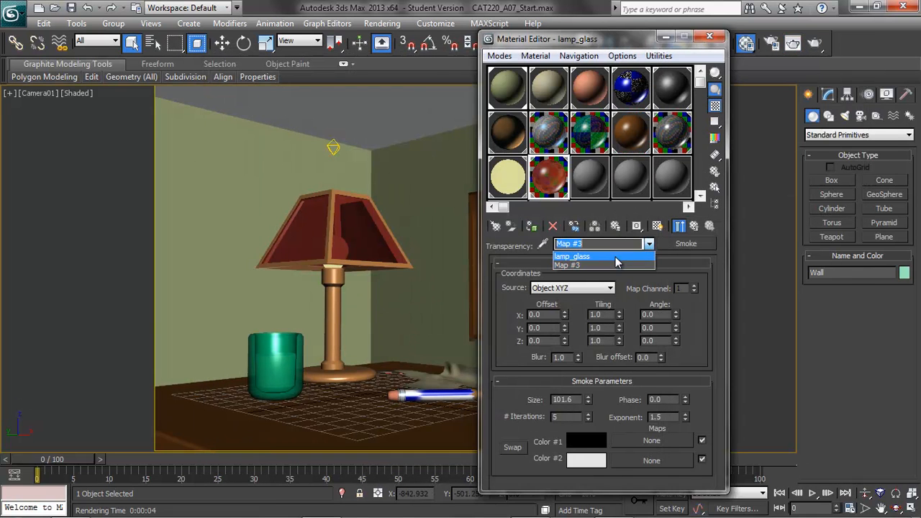
pyautogui.click(614, 260)
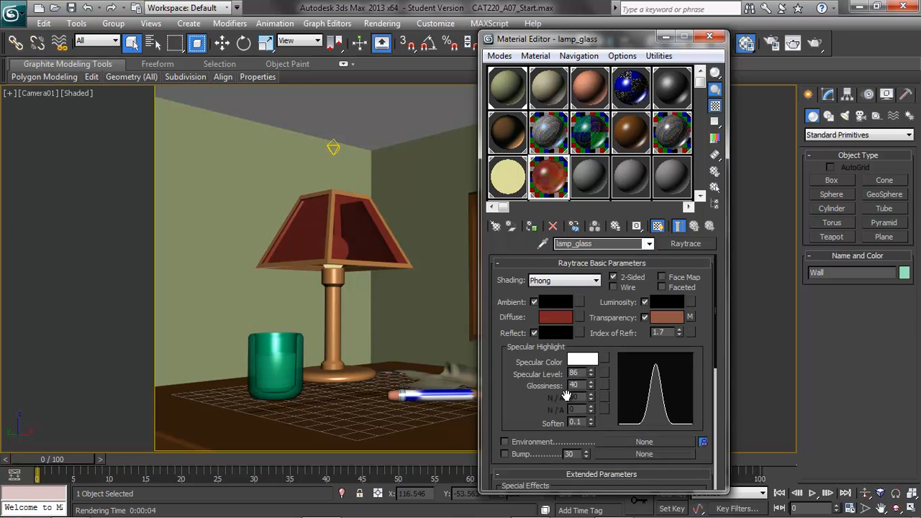
pyautogui.scroll(-3, 713, 313)
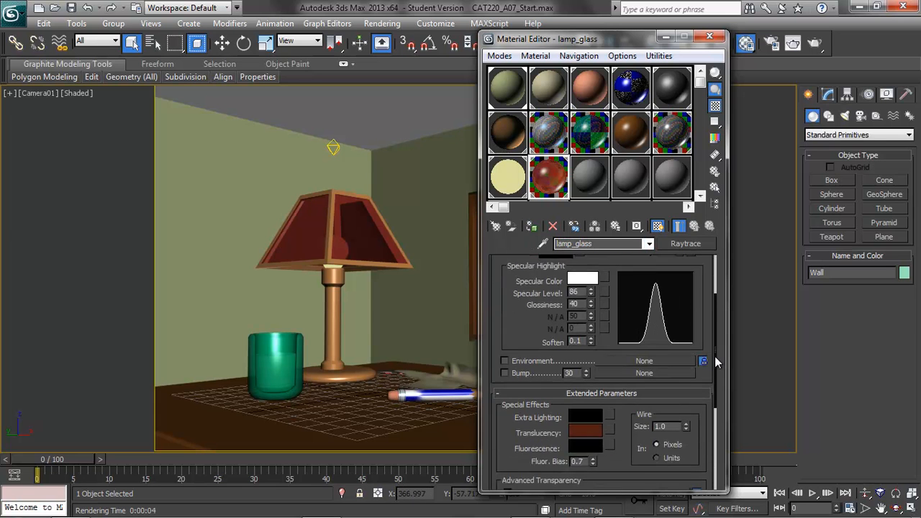
pyautogui.click(610, 401)
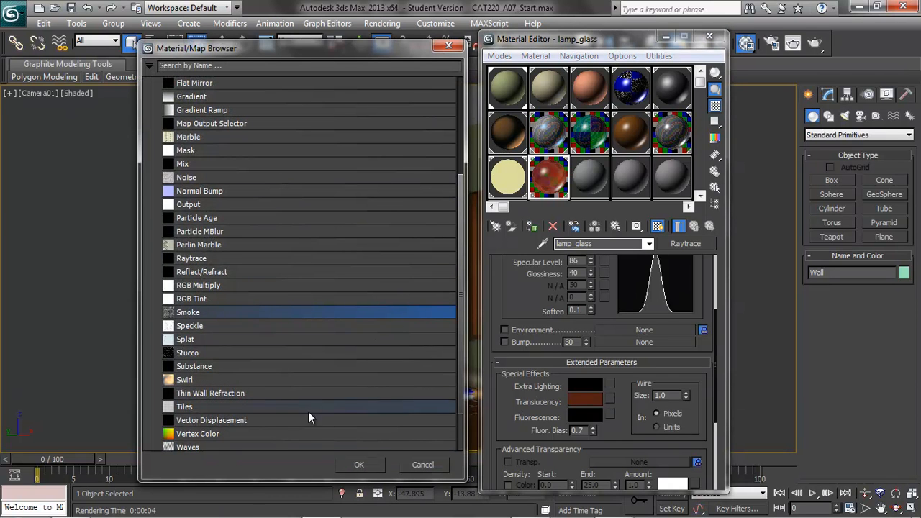
pyautogui.click(359, 465)
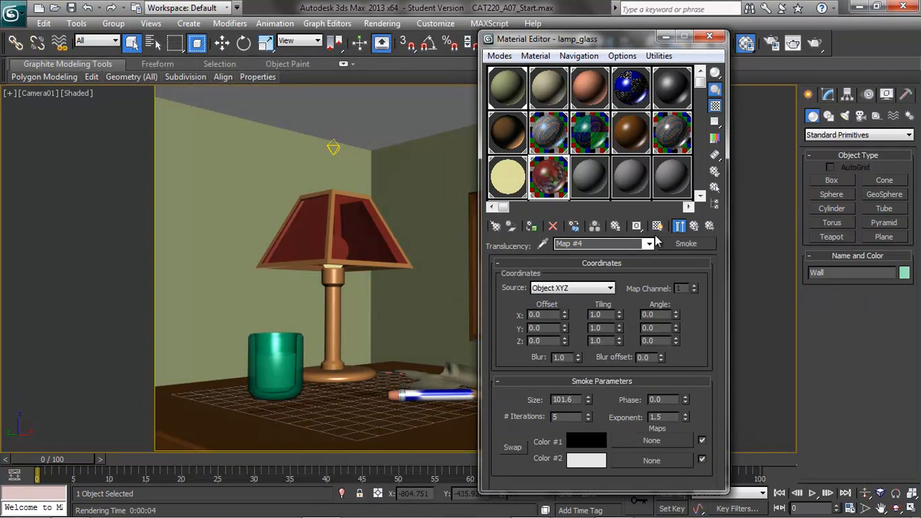
pyautogui.click(793, 42)
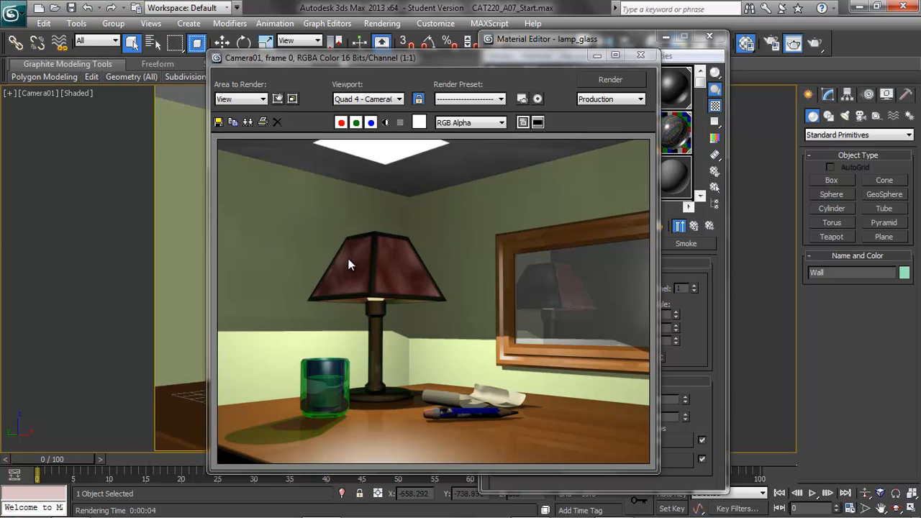
pyautogui.click(641, 55)
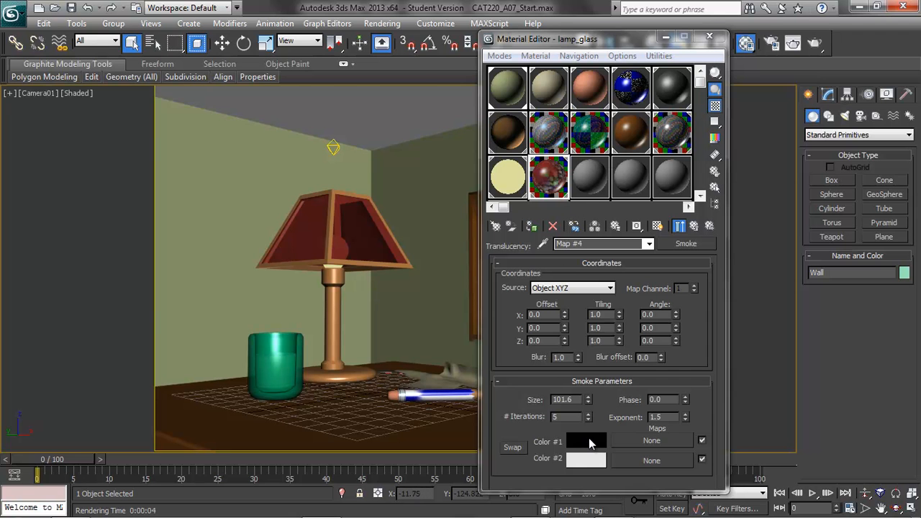
# - Set Color #1 of the lamp_glass Translucency Smoke map to a dark crimson, RGB 93, 0, 42
pyautogui.click(586, 441)
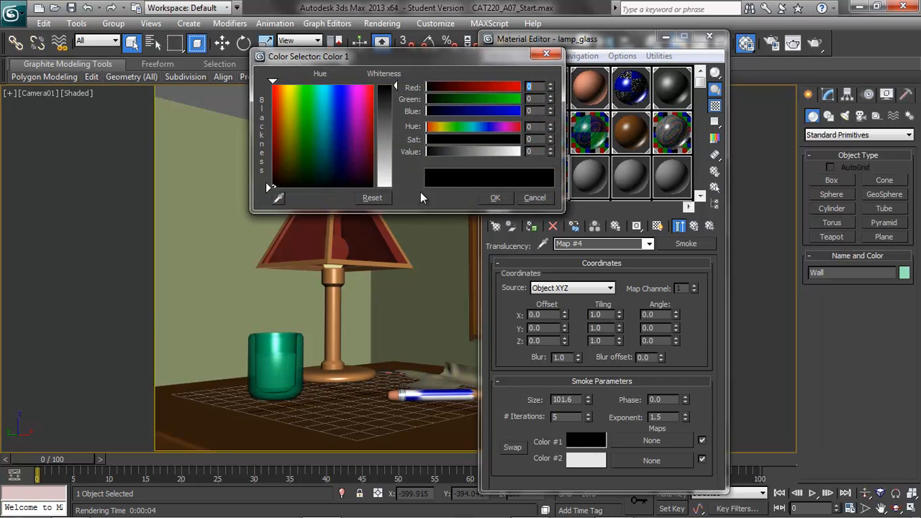
pyautogui.click(366, 123)
pyautogui.moveTo(486, 152); pyautogui.dragTo(460, 152)
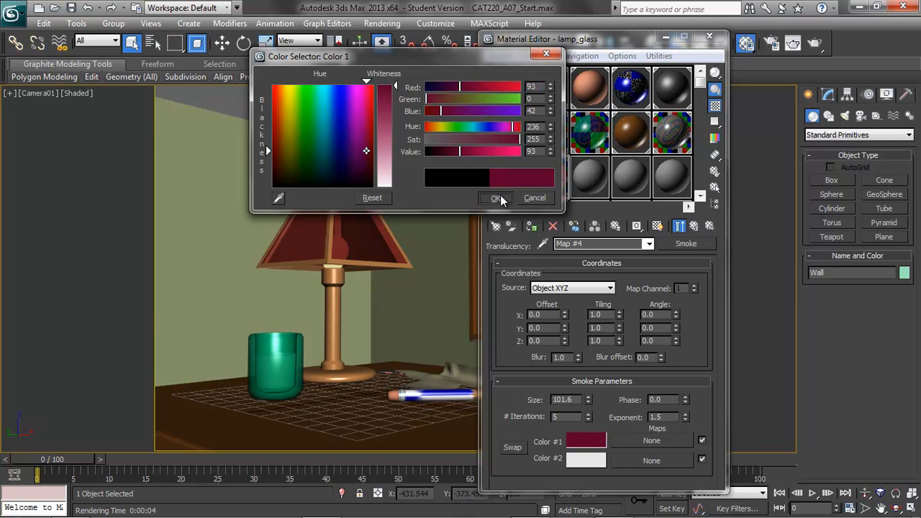
pyautogui.click(496, 199)
# - Set Color #2 of the same Smoke map to a light violet, about RGB 154, 122, 202, and render the camera view
pyautogui.click(585, 460)
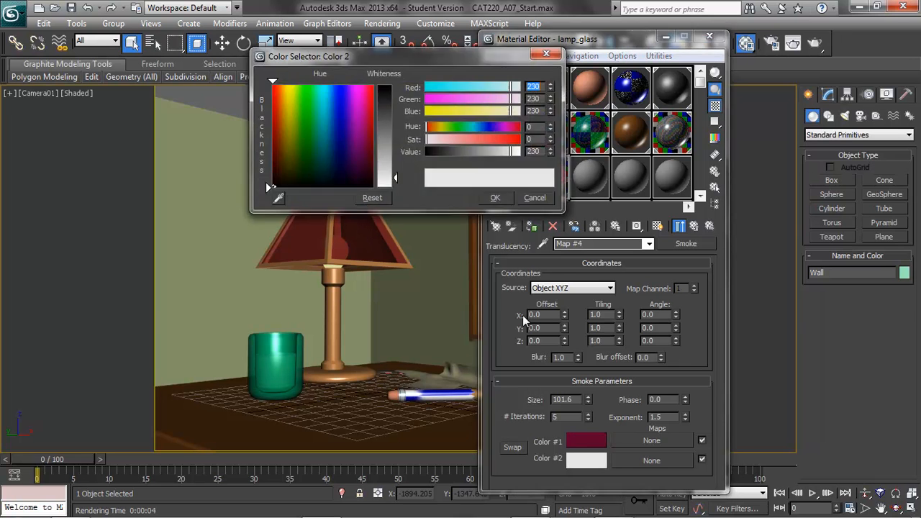
pyautogui.click(346, 126)
pyautogui.moveTo(396, 179); pyautogui.dragTo(400, 136)
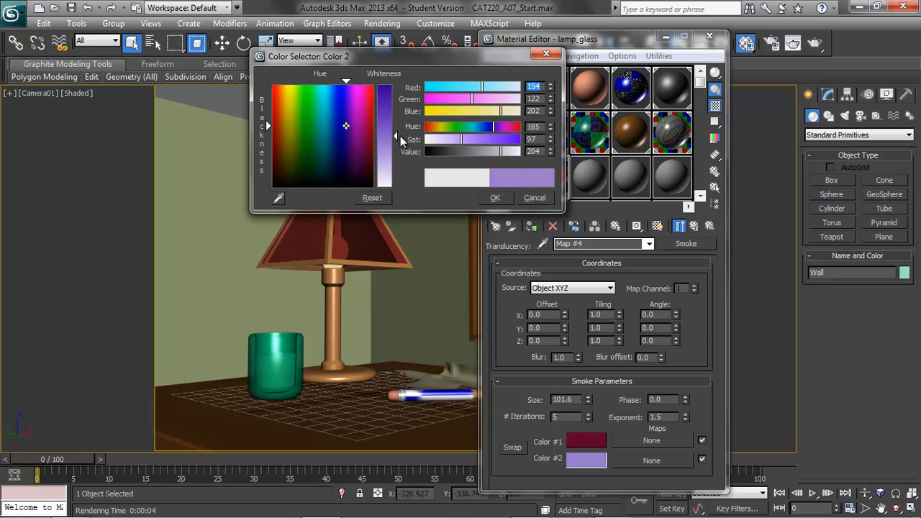
pyautogui.click(495, 197)
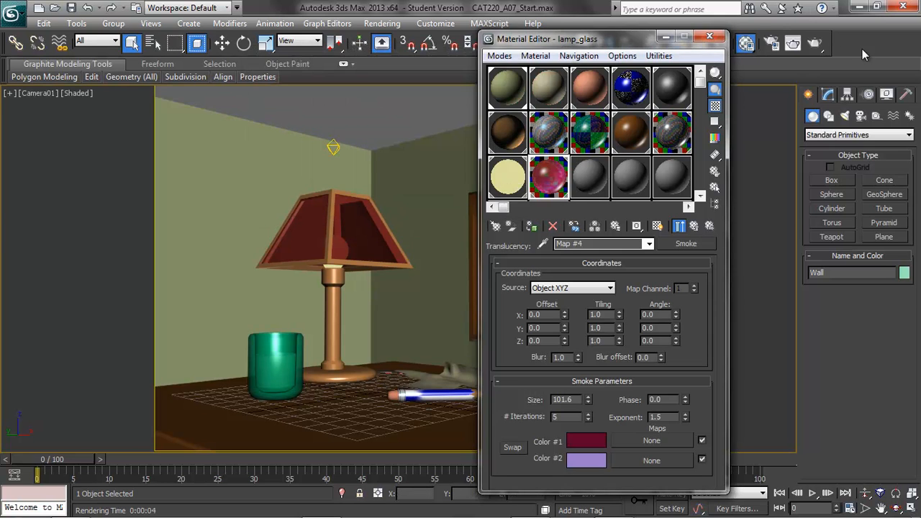
pyautogui.click(792, 43)
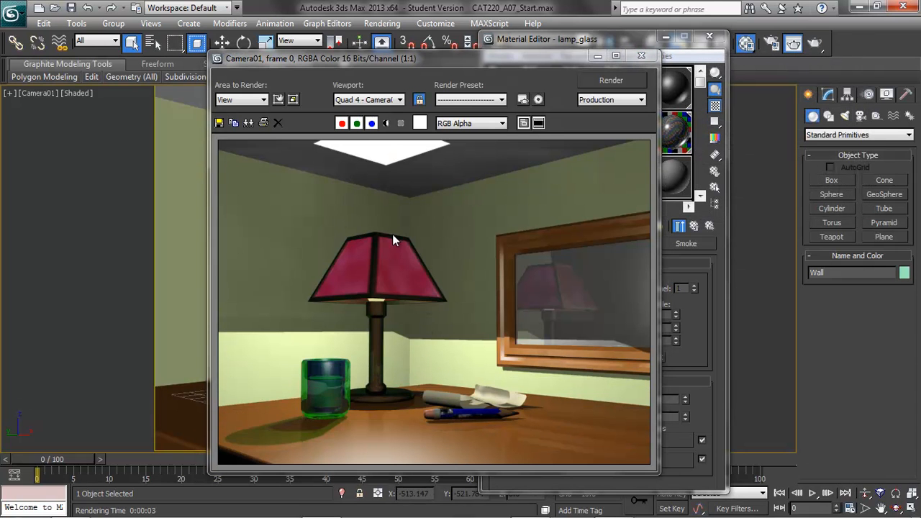
pyautogui.click(641, 55)
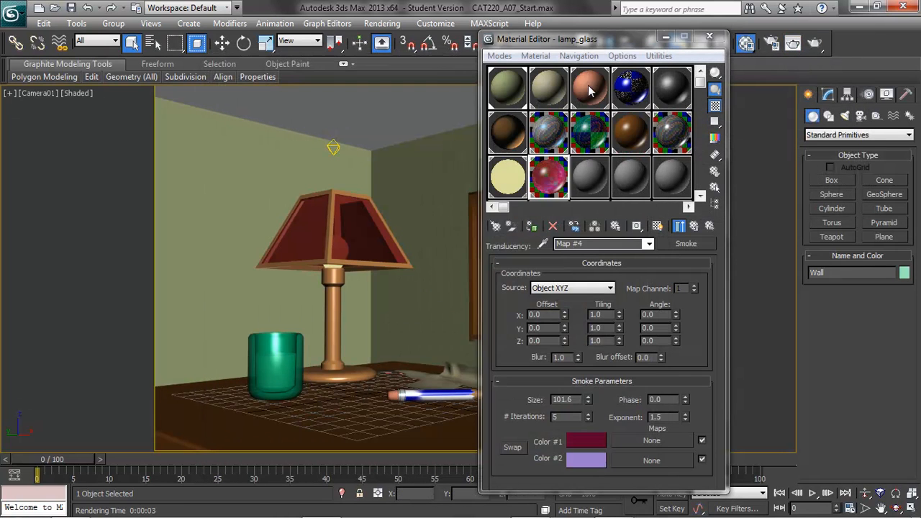
# - Assign a Smoke map to the Specular Level of the lamp_glass material and check the lampshade in a camera render
pyautogui.click(649, 244)
pyautogui.click(624, 259)
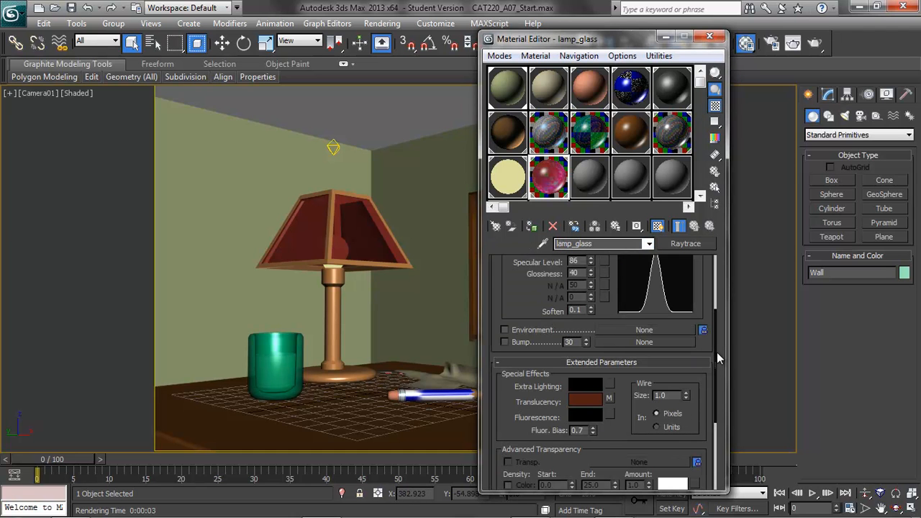
pyautogui.moveTo(714, 358); pyautogui.dragTo(716, 318)
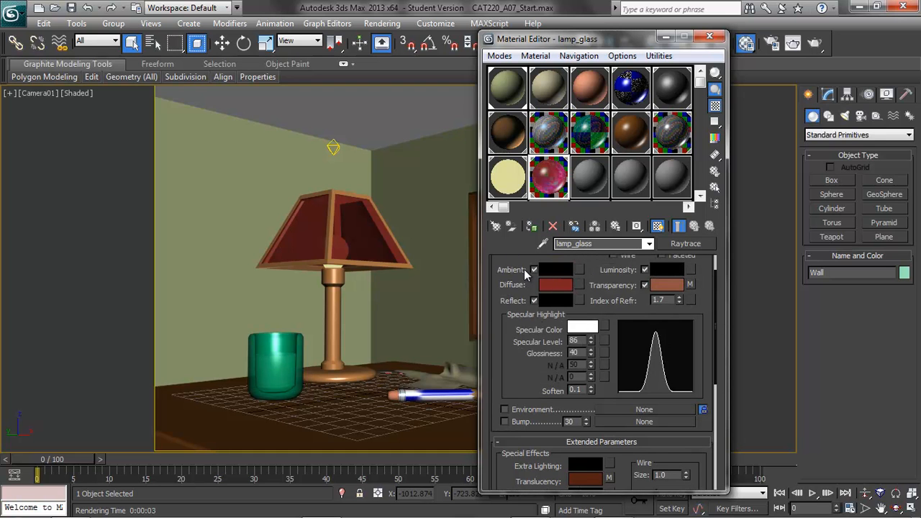
pyautogui.click(603, 341)
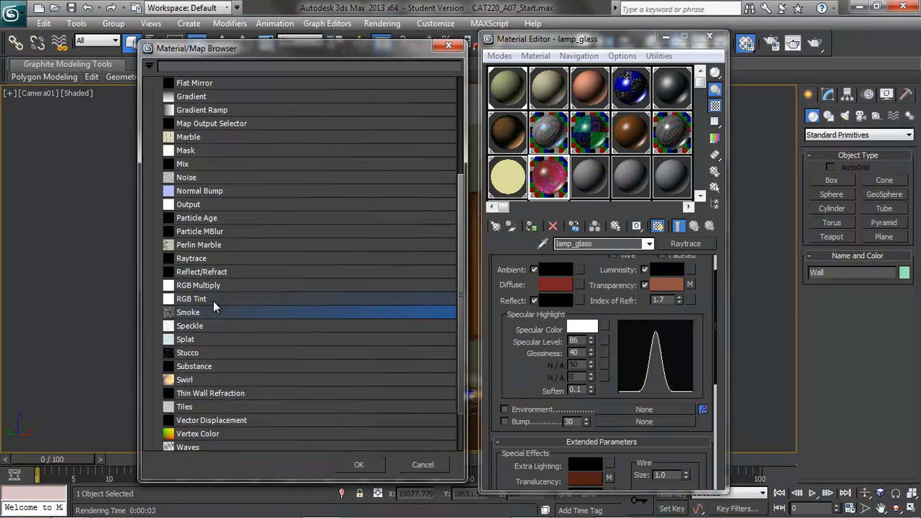
pyautogui.click(363, 464)
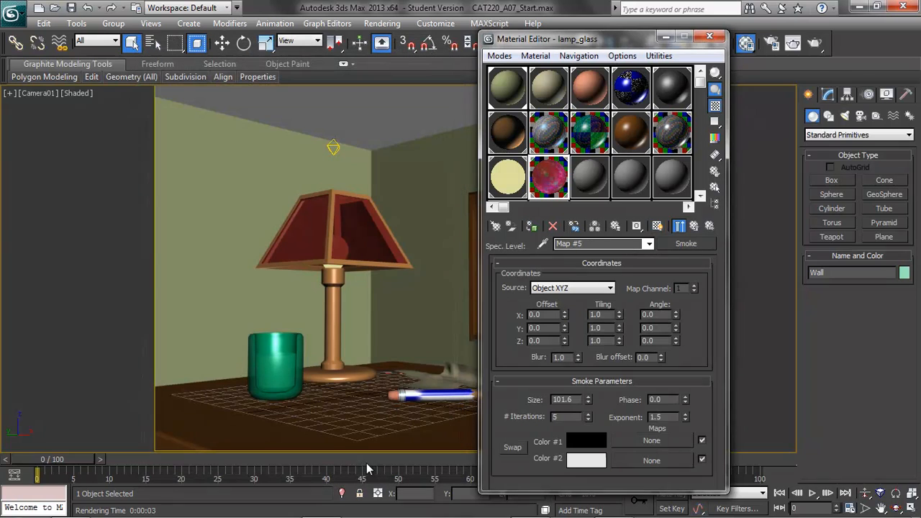
pyautogui.click(818, 45)
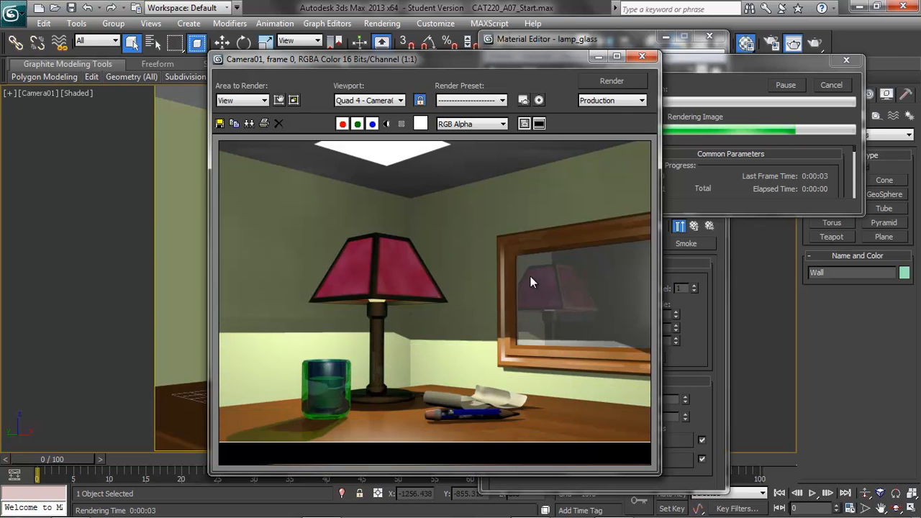
pyautogui.click(642, 56)
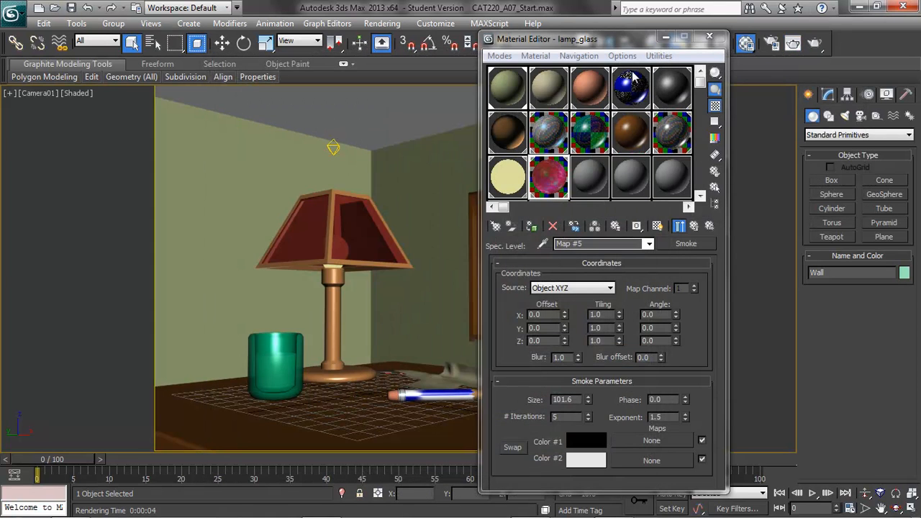
# - Clear the Smoke map from the Spec. Level map slot of the lamp_glass material
pyautogui.click(648, 244)
pyautogui.click(634, 255)
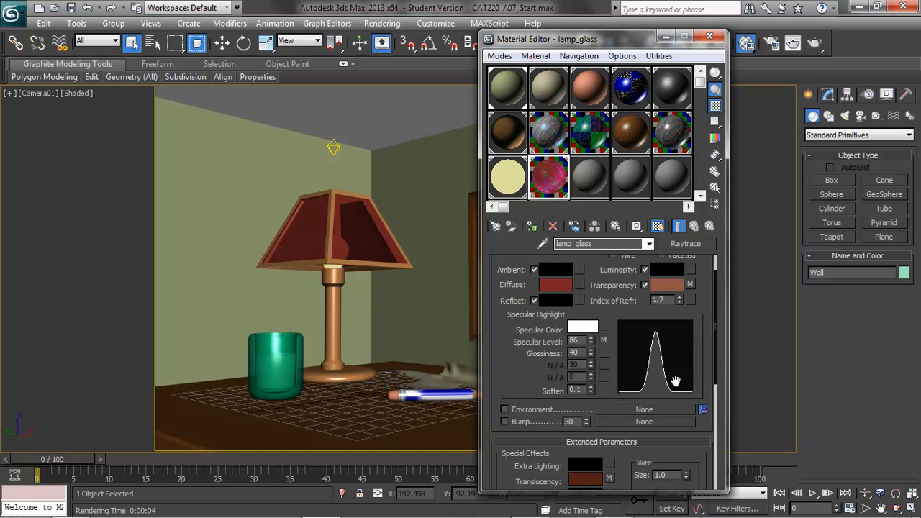
pyautogui.moveTo(714, 315); pyautogui.dragTo(726, 428)
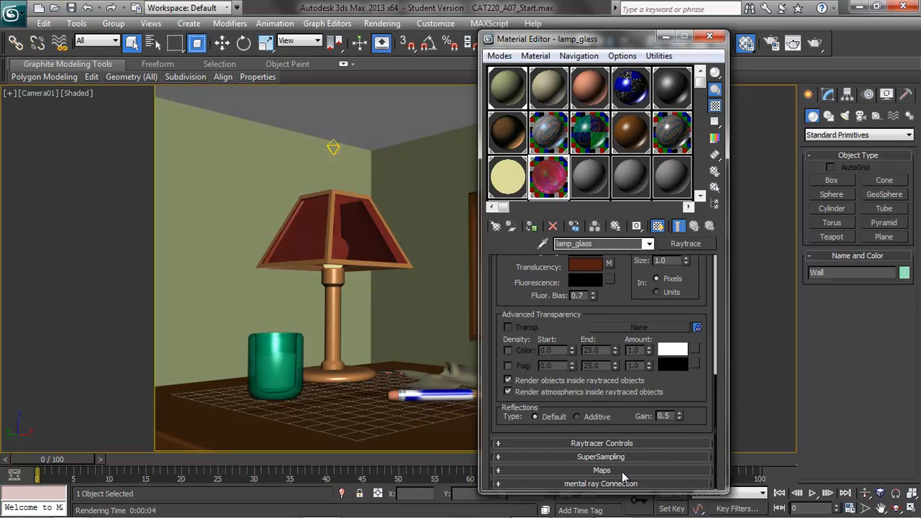
pyautogui.click(500, 471)
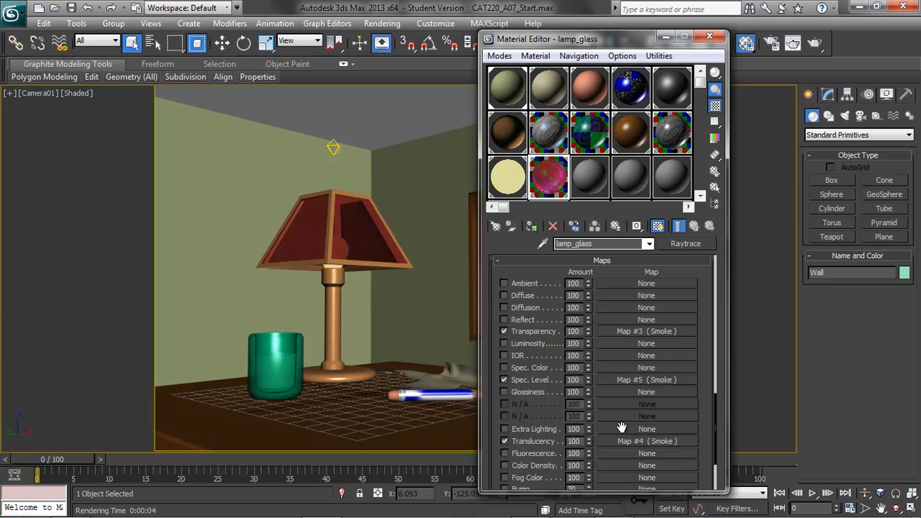
pyautogui.rightClick(630, 379)
pyautogui.click(656, 418)
# - Enable Bump on the lamp_glass material, assign it a Smoke map, and render the camera view to inspect the lampshade
pyautogui.moveTo(714, 410); pyautogui.dragTo(714, 440)
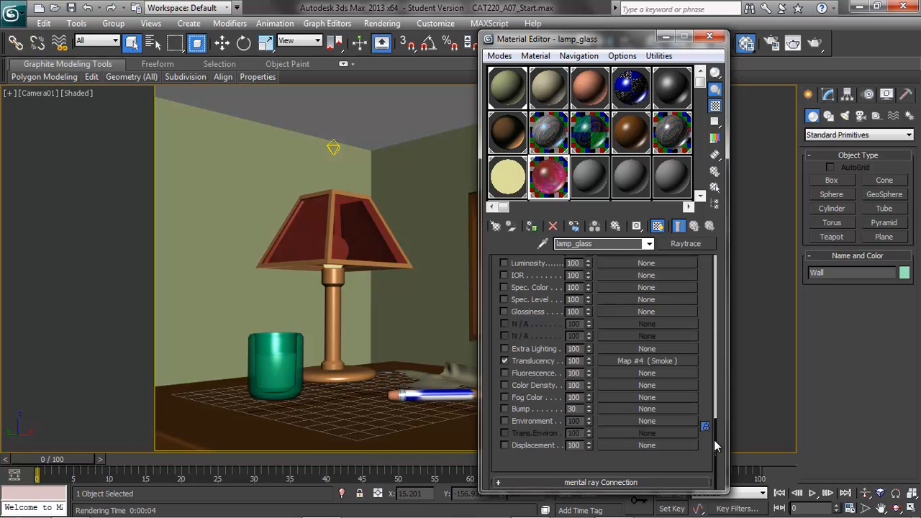
pyautogui.click(504, 408)
pyautogui.click(616, 409)
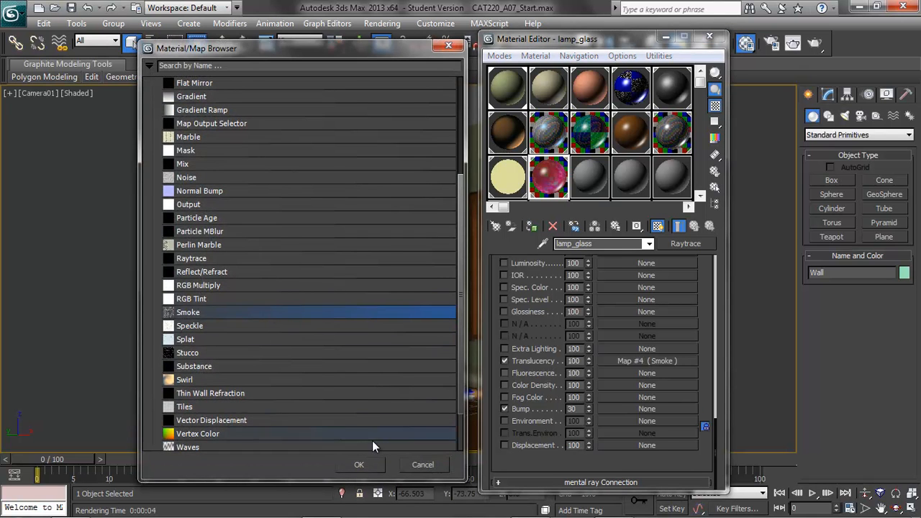
pyautogui.click(358, 466)
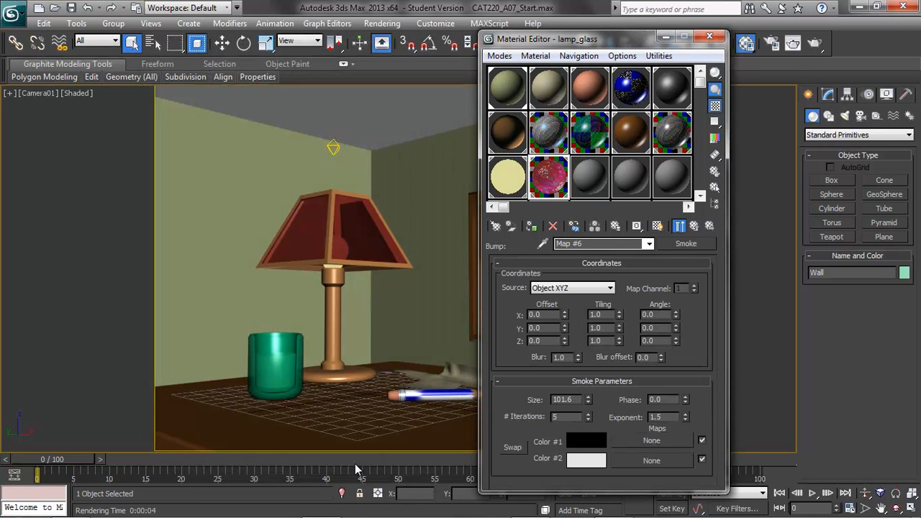
pyautogui.click(812, 45)
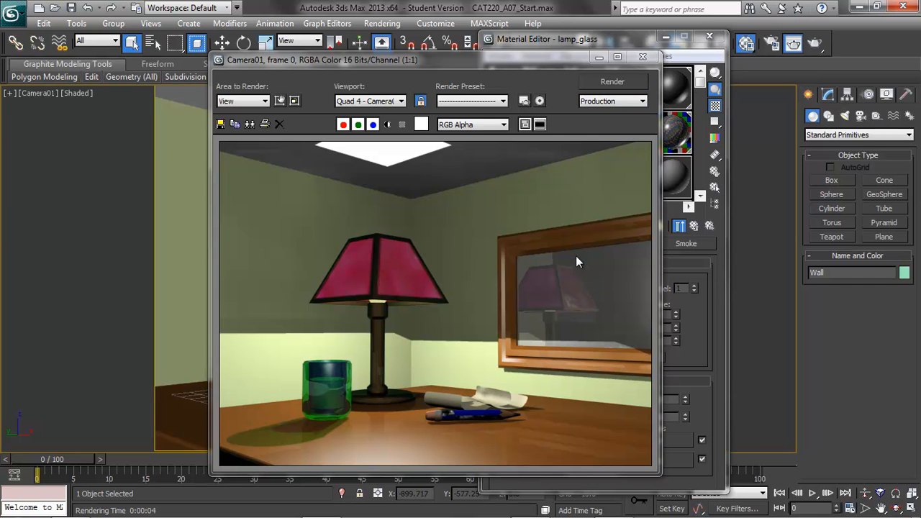
pyautogui.click(645, 57)
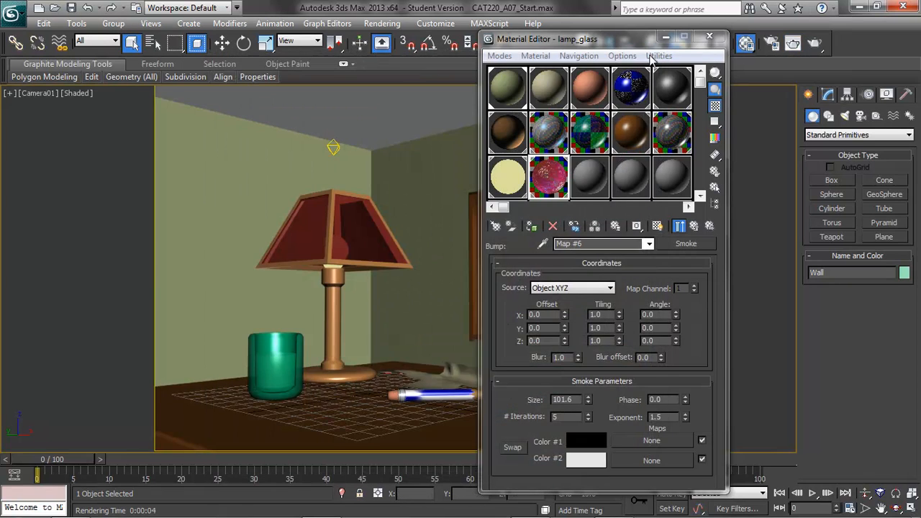
# - Select the Omni02 light above the lamp and move it to about X -57, Y -76.5, Z 120.7
pyautogui.click(334, 149)
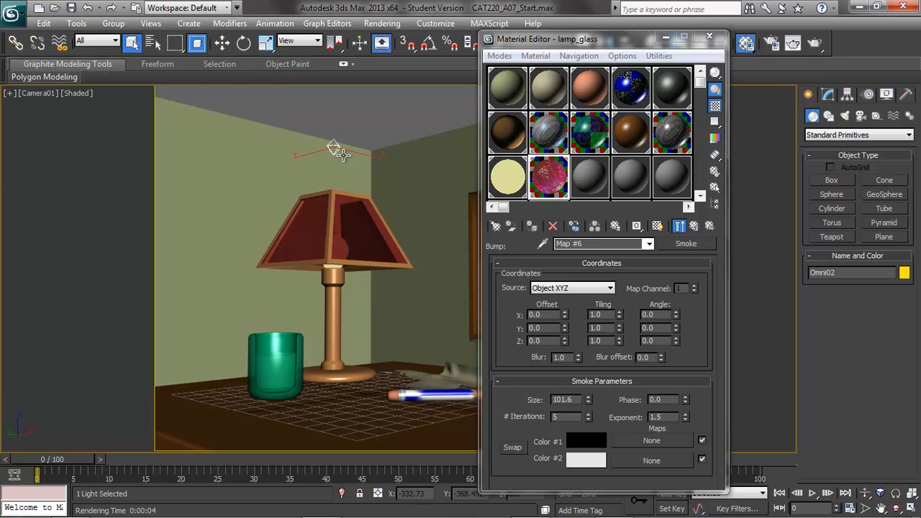
pyautogui.click(828, 96)
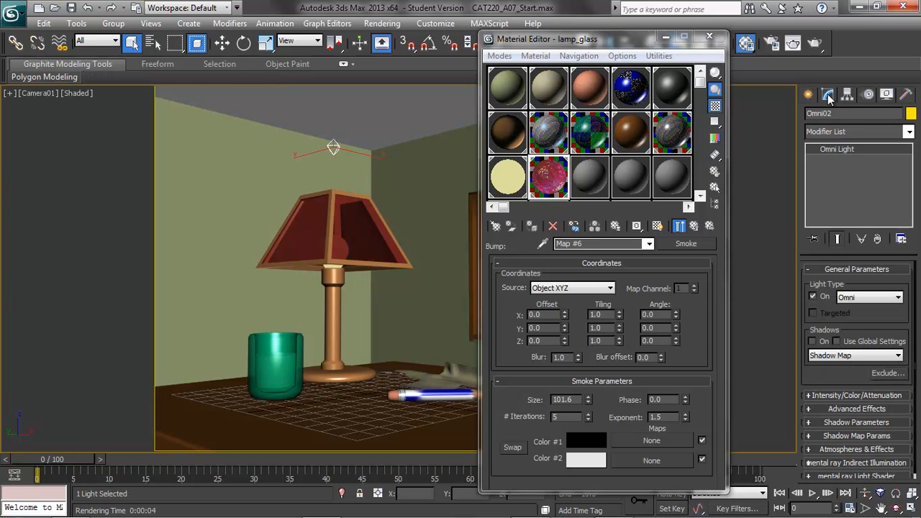
pyautogui.click(810, 411)
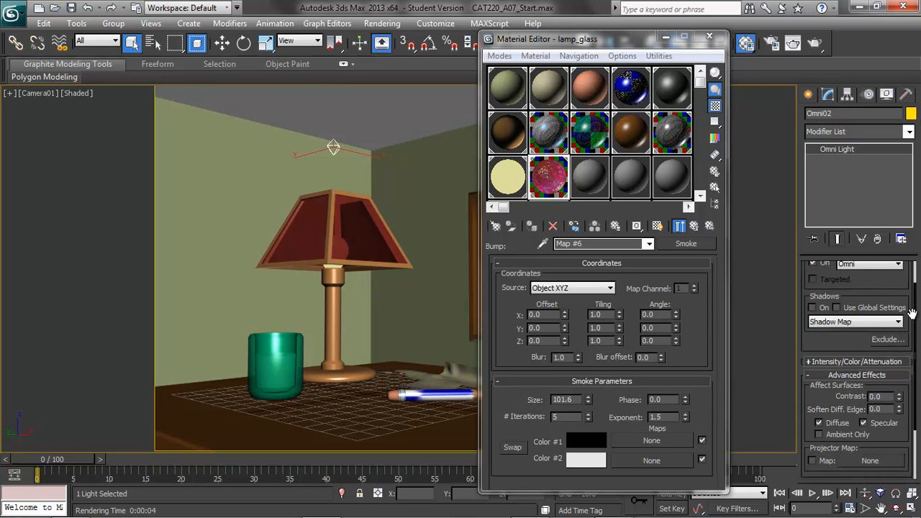
pyautogui.click(222, 45)
pyautogui.moveTo(323, 108); pyautogui.dragTo(406, 67)
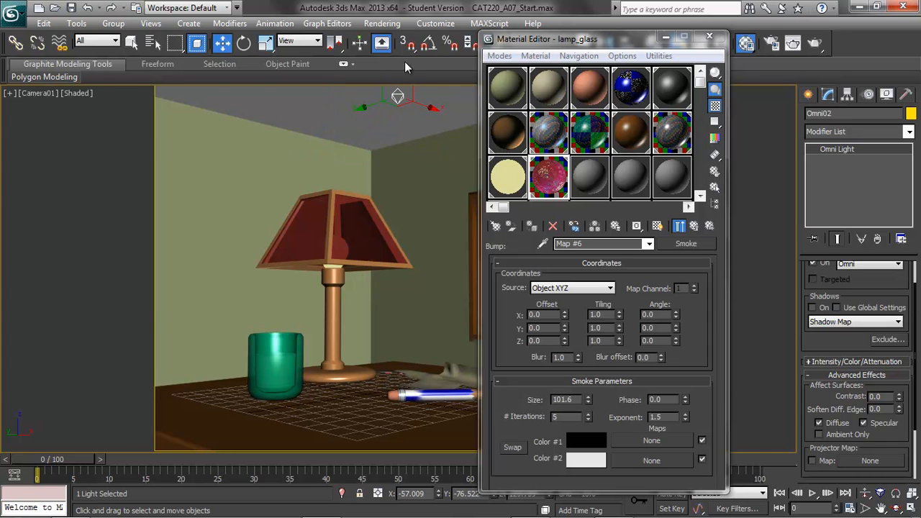
# - Set the Bump amount of the lamp_glass material to 100 and render the camera view to inspect the lampshade
pyautogui.click(648, 244)
pyautogui.click(618, 262)
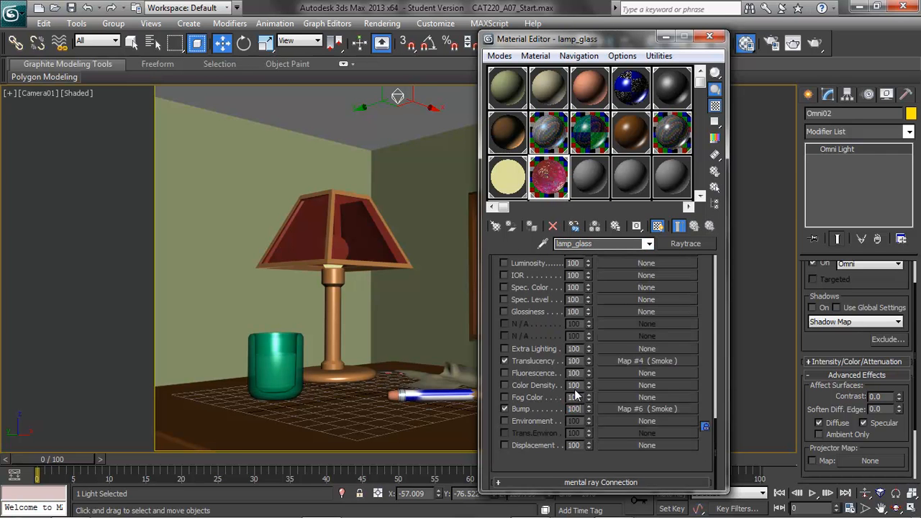
pyautogui.click(815, 44)
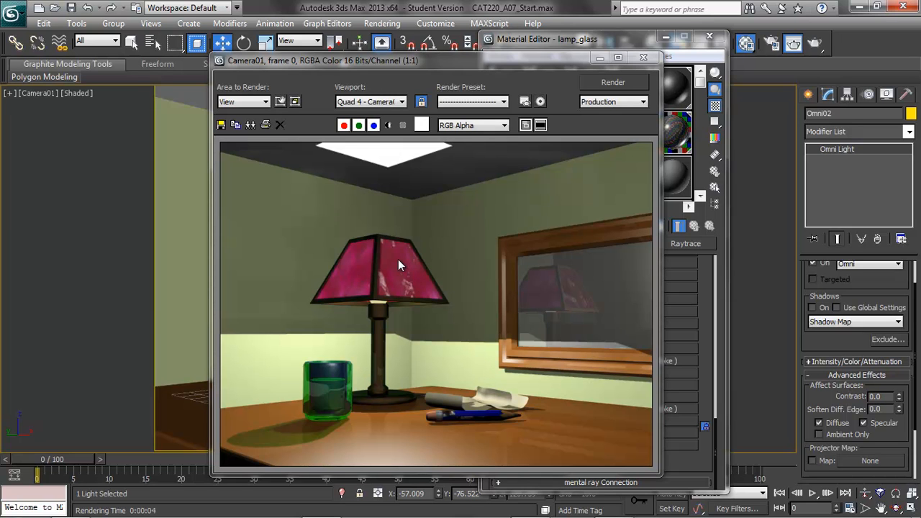
pyautogui.click(643, 56)
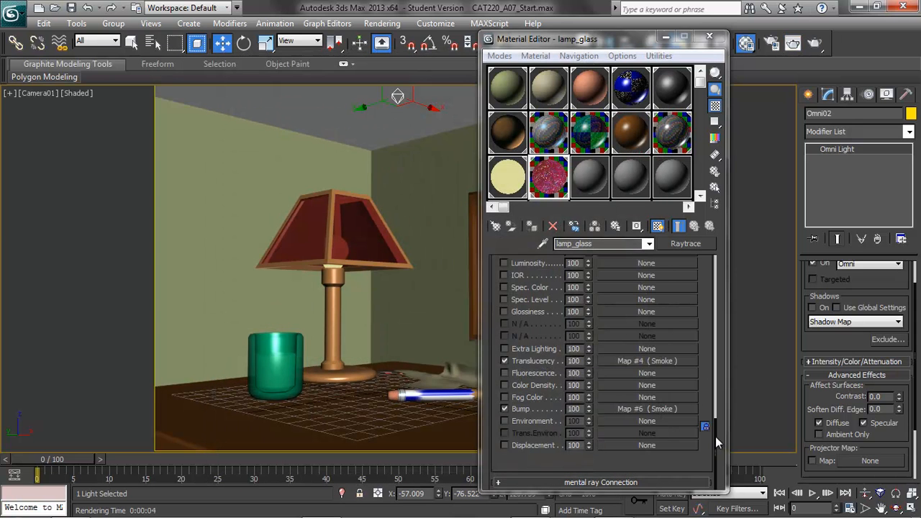
# - Select the mirror material and assign a Bitmap map to its Diffuse channel
pyautogui.moveTo(713, 441); pyautogui.dragTo(710, 385)
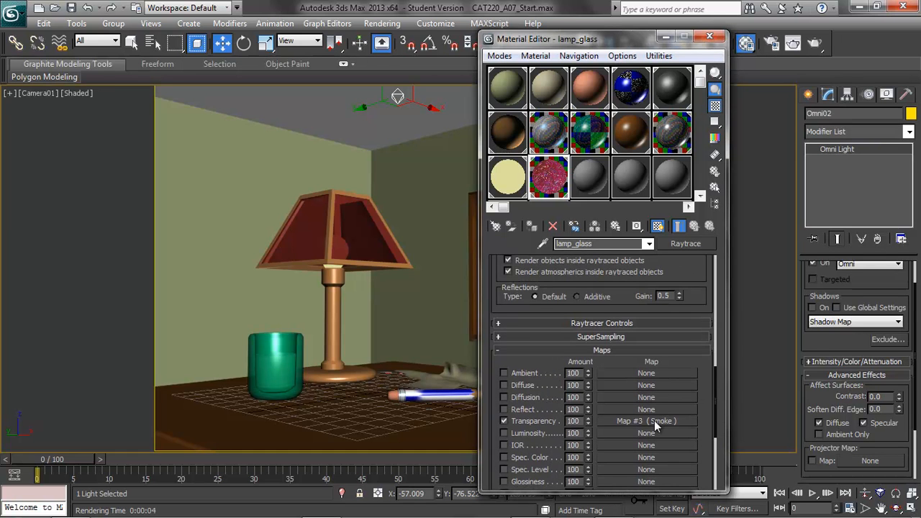
pyautogui.moveTo(714, 381); pyautogui.dragTo(724, 262)
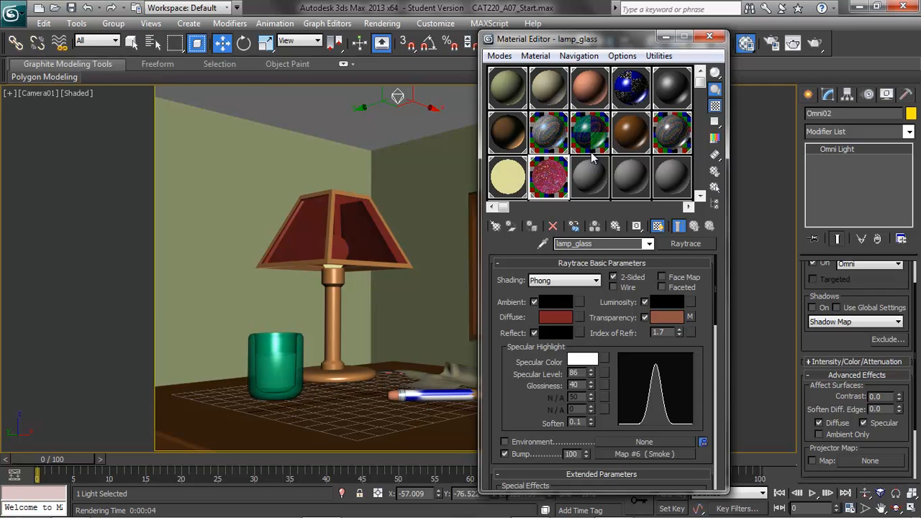
pyautogui.moveTo(609, 42); pyautogui.dragTo(286, 54)
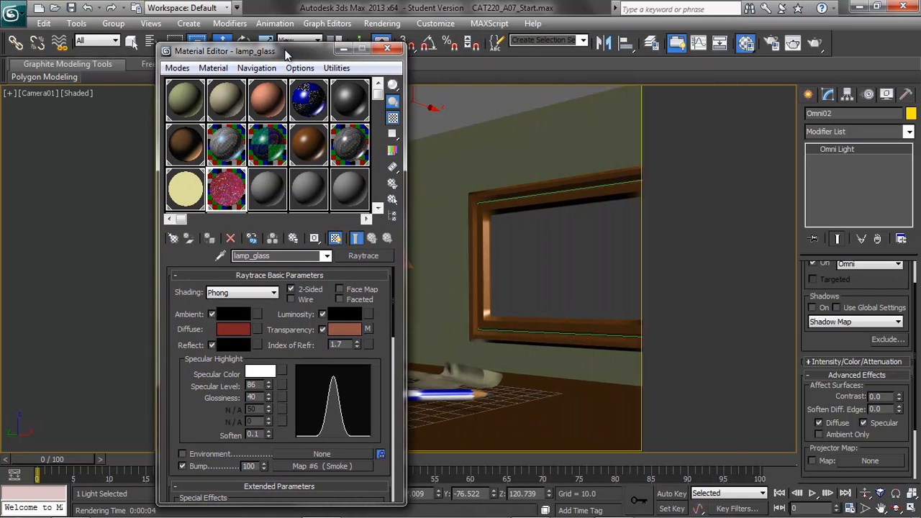
pyautogui.click(350, 147)
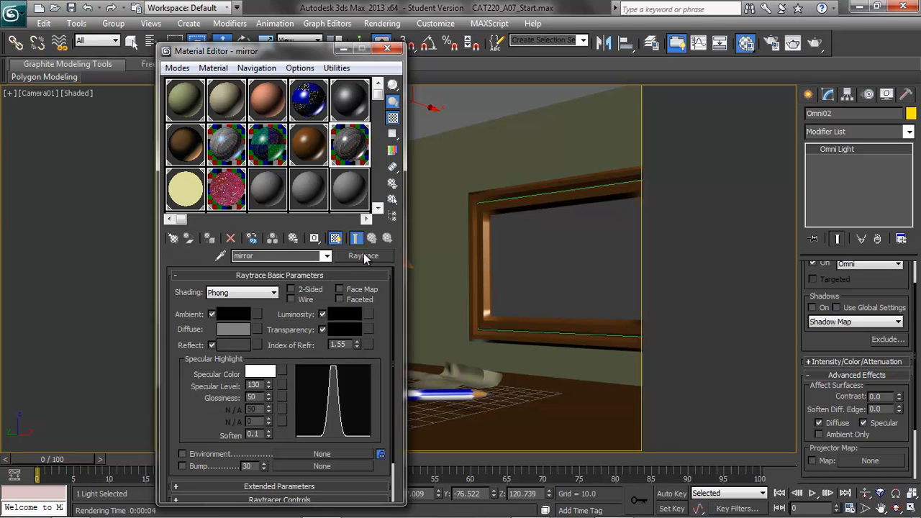
pyautogui.click(257, 329)
pyautogui.moveTo(460, 272); pyautogui.dragTo(439, 137)
pyautogui.click(193, 115)
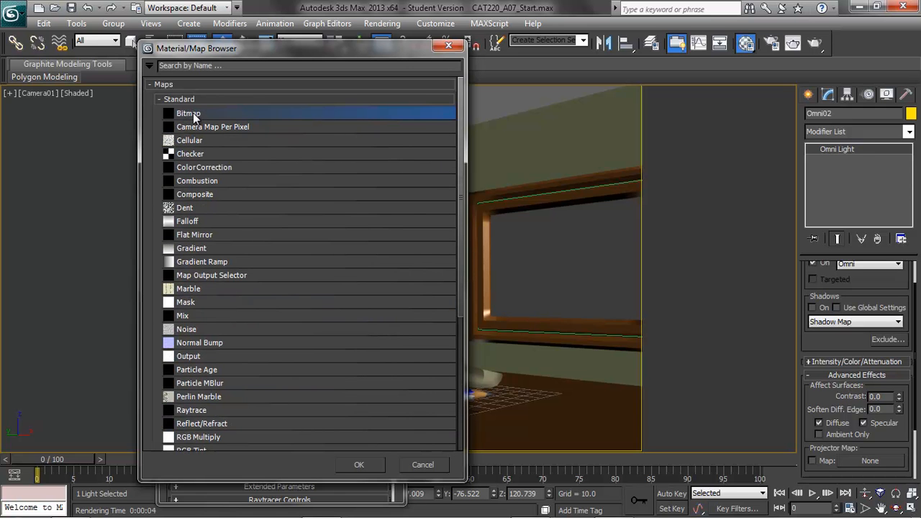
pyautogui.click(359, 465)
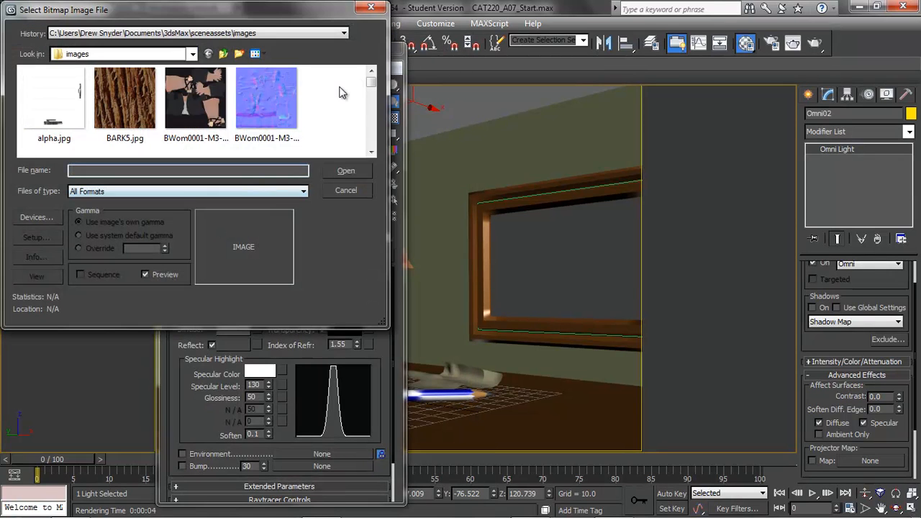
# - Load goat_cart.jpg from the textures folder of CAT220_A07_Start in Week 7 Materials 2 as the mirror's Diffuse bitmap
pyautogui.moveTo(248, 16); pyautogui.dragTo(634, 80)
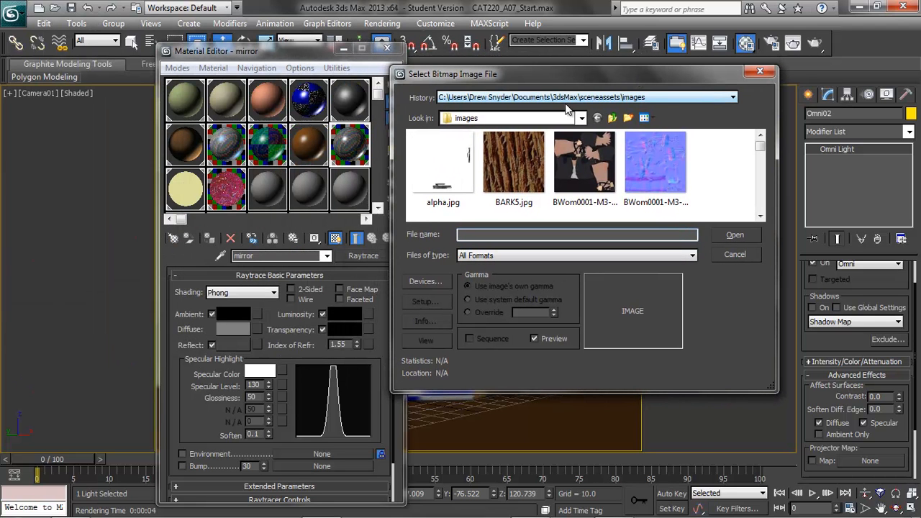
pyautogui.click(561, 101)
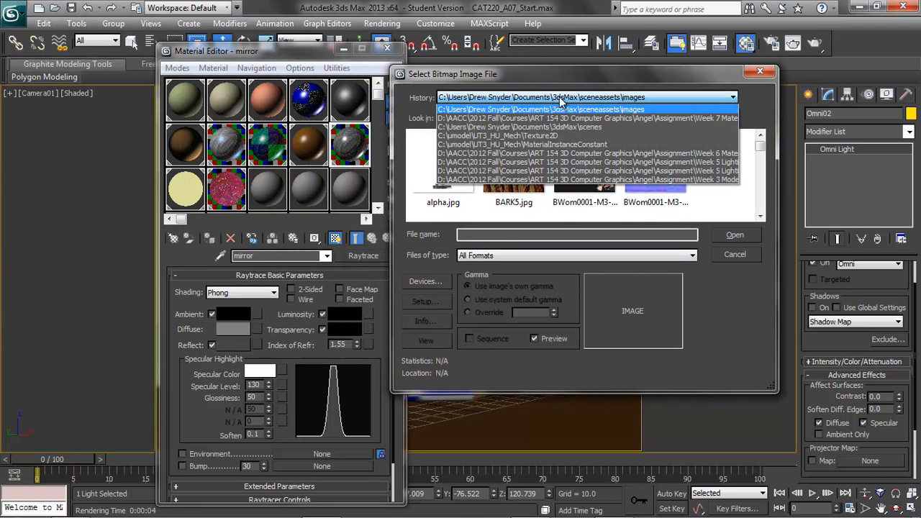
pyautogui.click(545, 159)
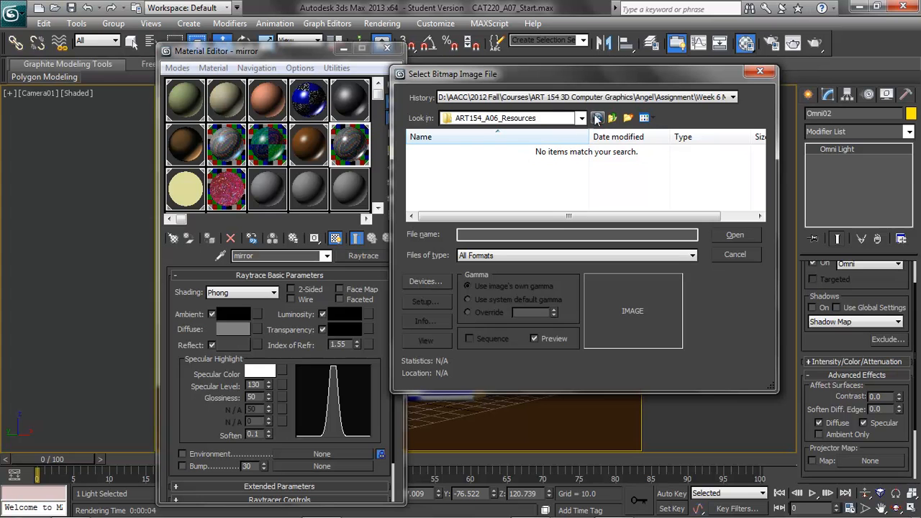
pyautogui.click(613, 118)
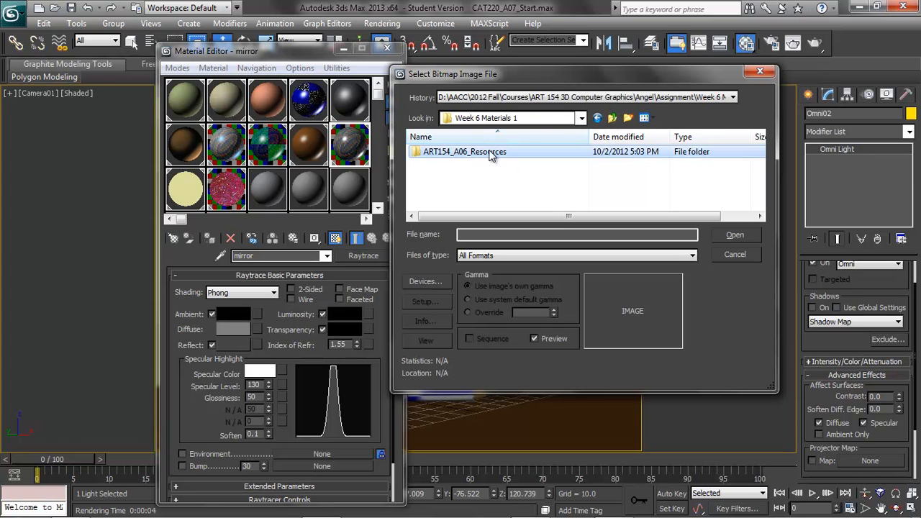
pyautogui.click(612, 118)
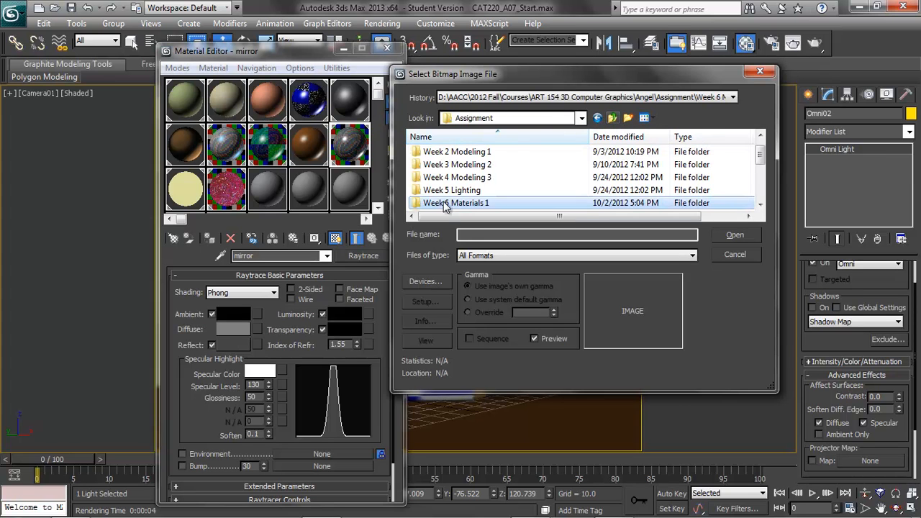
pyautogui.scroll(-2, 576, 180)
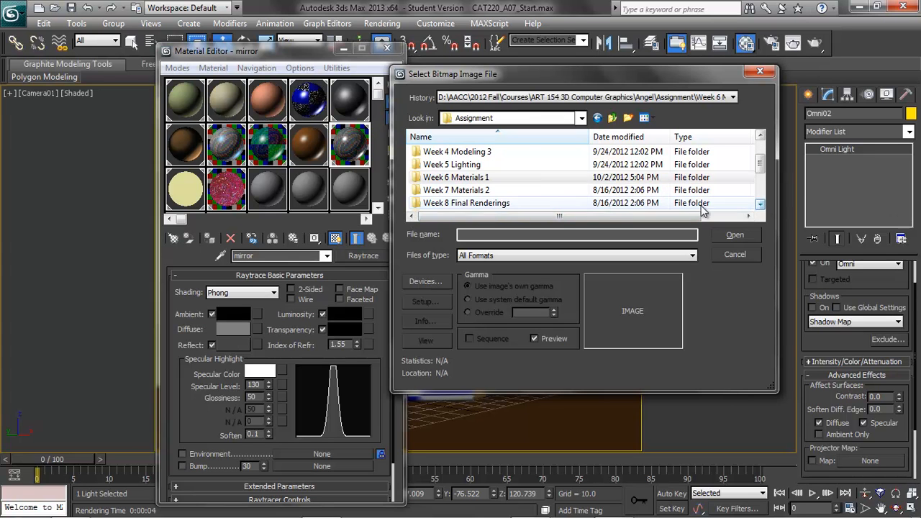
pyautogui.doubleClick(502, 190)
pyautogui.doubleClick(464, 153)
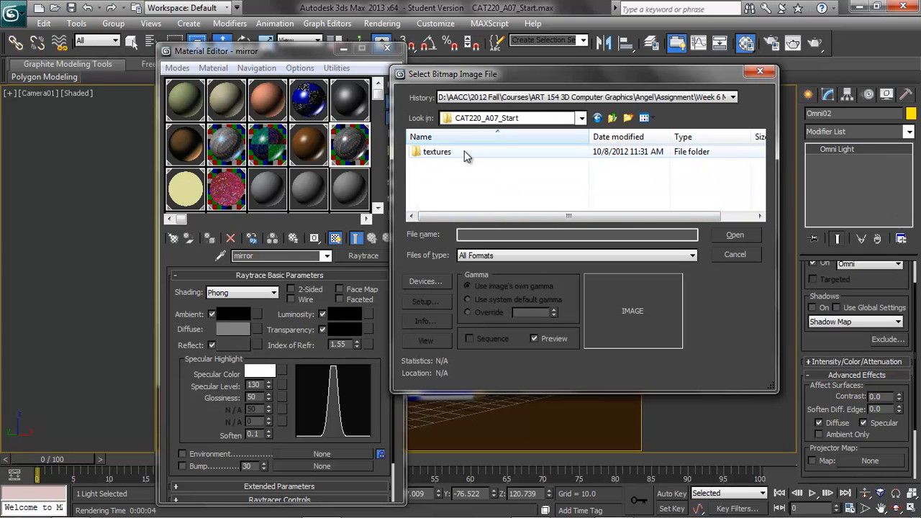
pyautogui.doubleClick(455, 154)
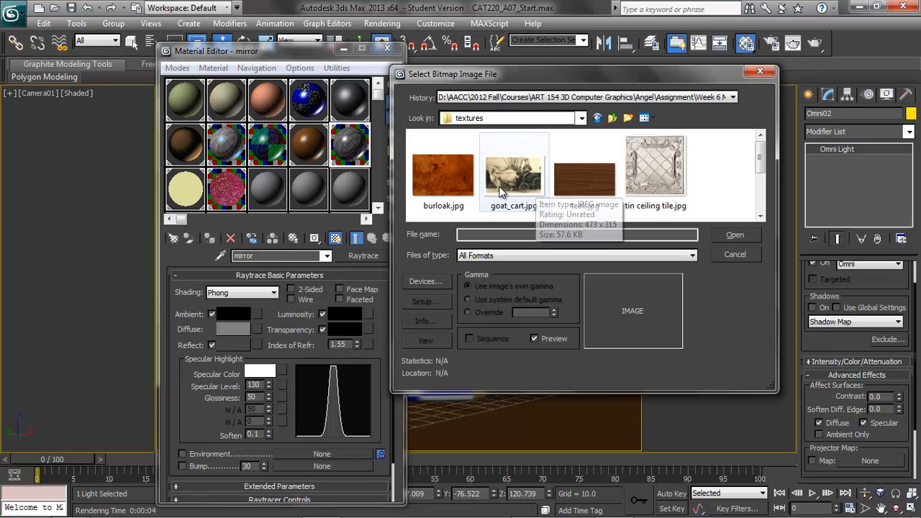
pyautogui.click(514, 173)
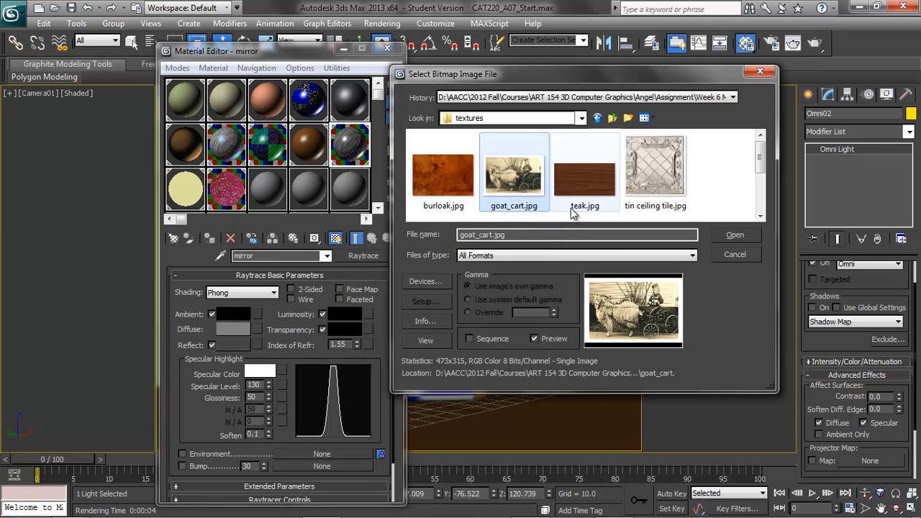
pyautogui.click(742, 235)
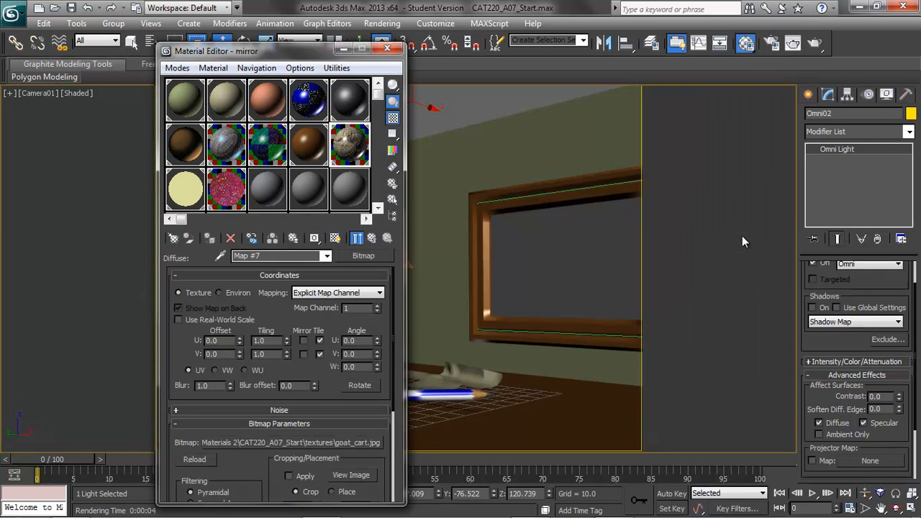
# - Return to the mirror material, render the camera view to inspect the picture, and show the material shaded in the viewport
pyautogui.click(329, 257)
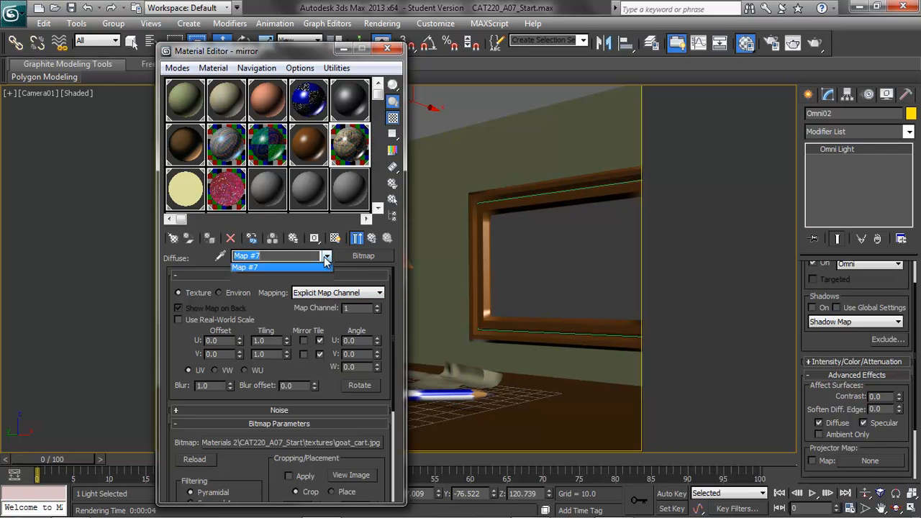
pyautogui.click(307, 274)
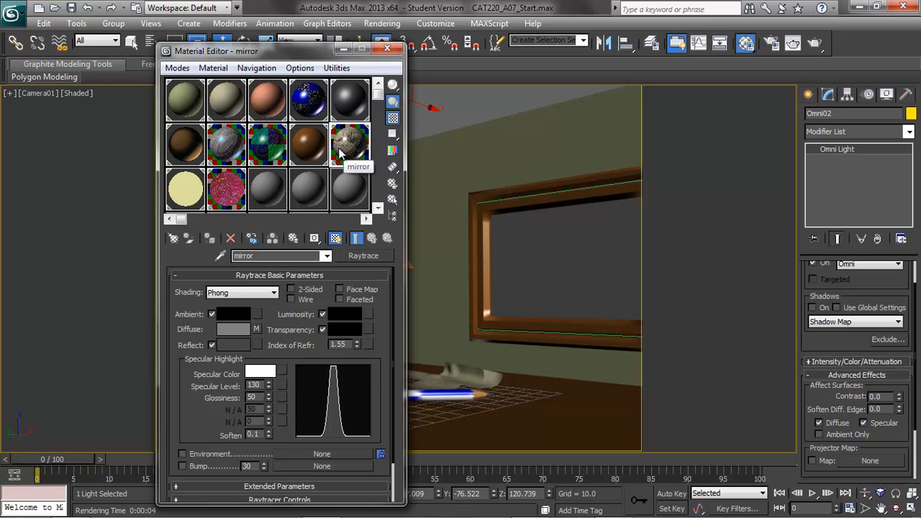
pyautogui.moveTo(290, 52); pyautogui.dragTo(192, 28)
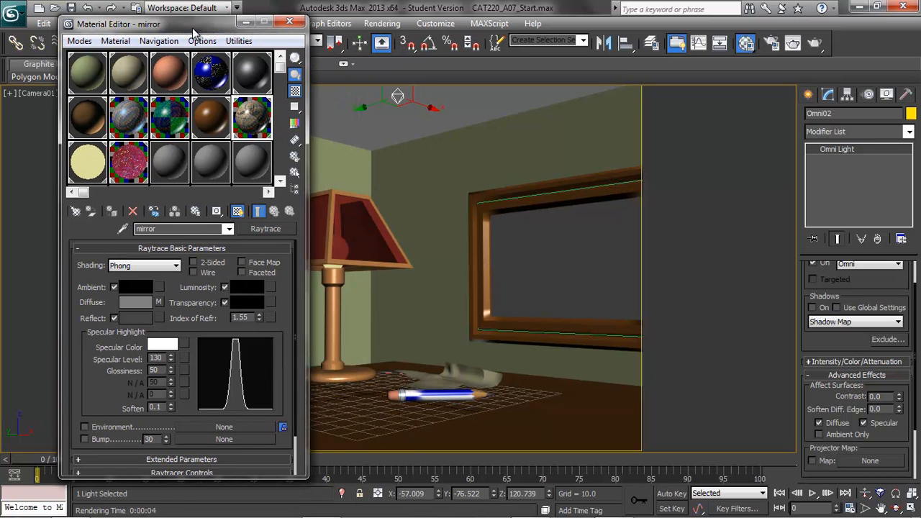
pyautogui.click(814, 42)
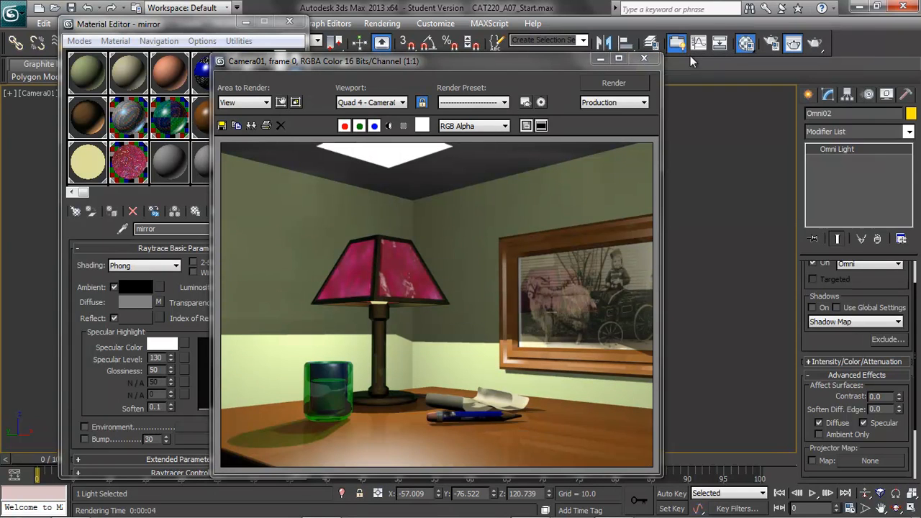
pyautogui.click(650, 61)
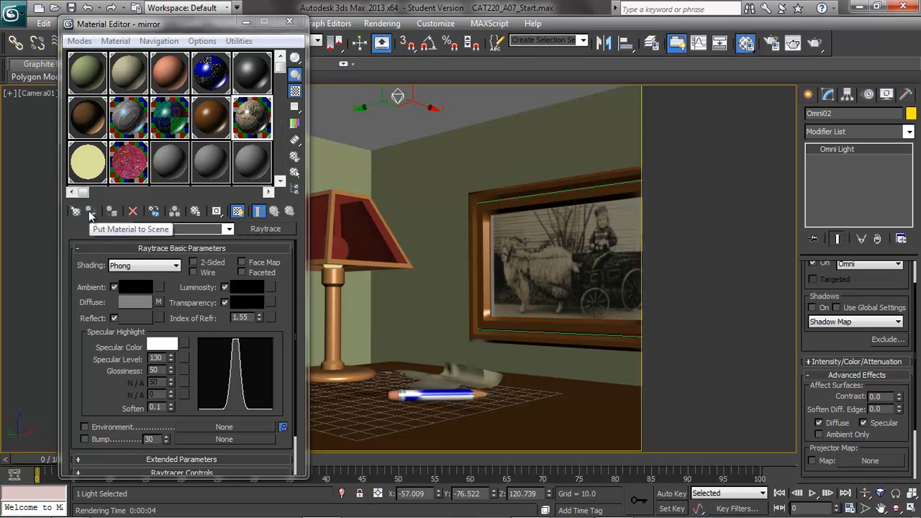
pyautogui.click(237, 214)
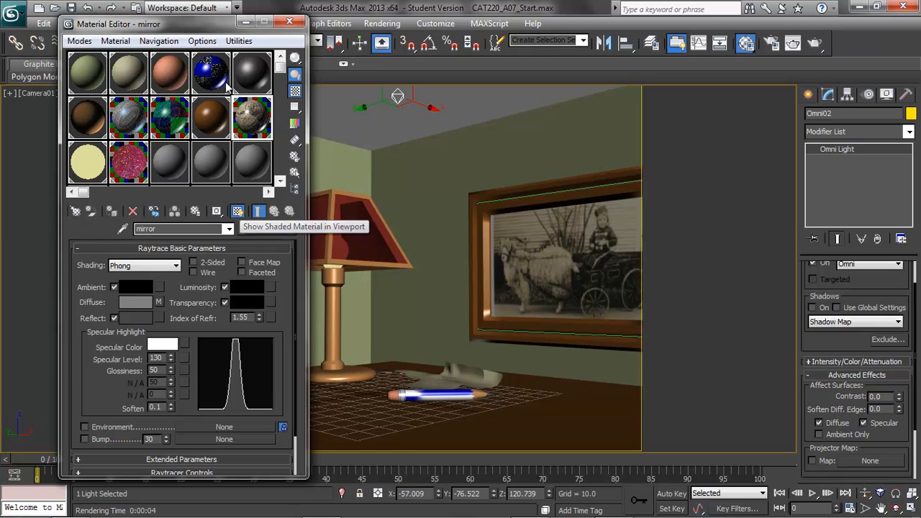
# - Preview the Camera01 viewport with Realistic shading and restore it to Shaded
pyautogui.moveTo(209, 26); pyautogui.dragTo(287, 32)
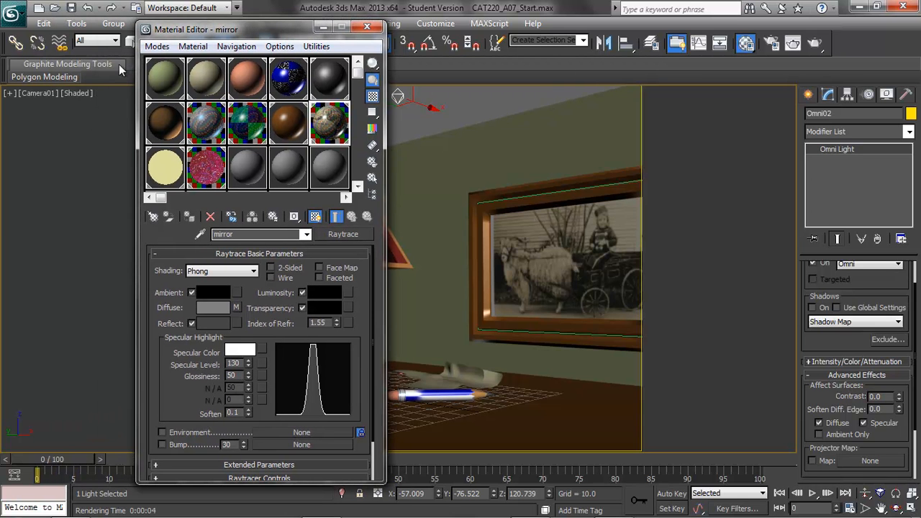
pyautogui.click(80, 94)
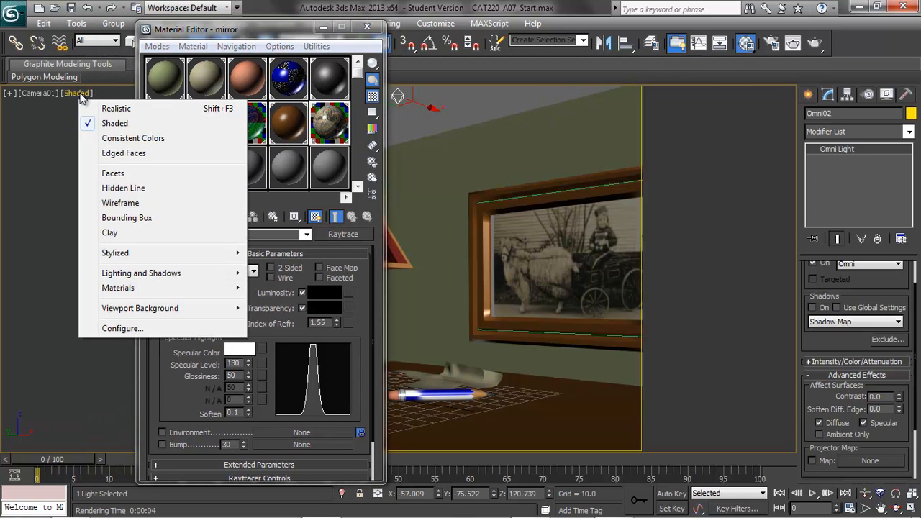
pyautogui.click(117, 109)
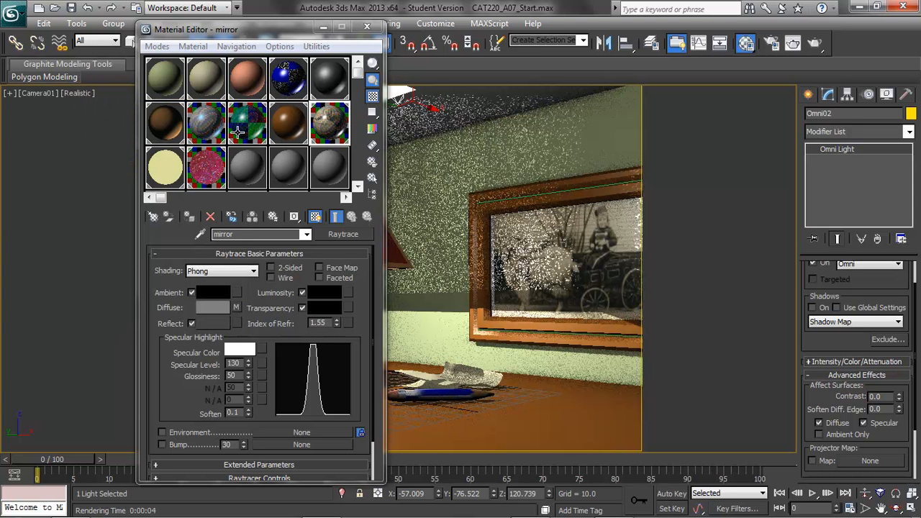
pyautogui.click(76, 92)
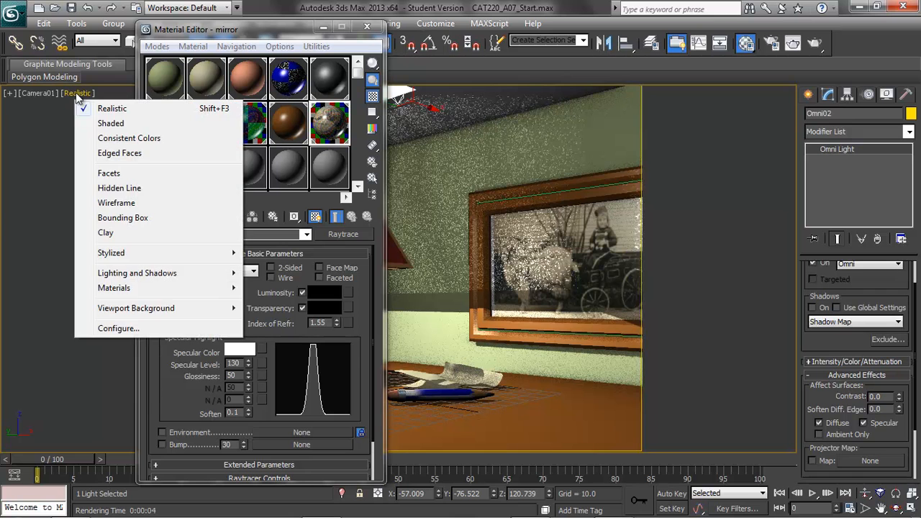
pyautogui.click(100, 123)
pyautogui.moveTo(284, 33); pyautogui.dragTo(208, 34)
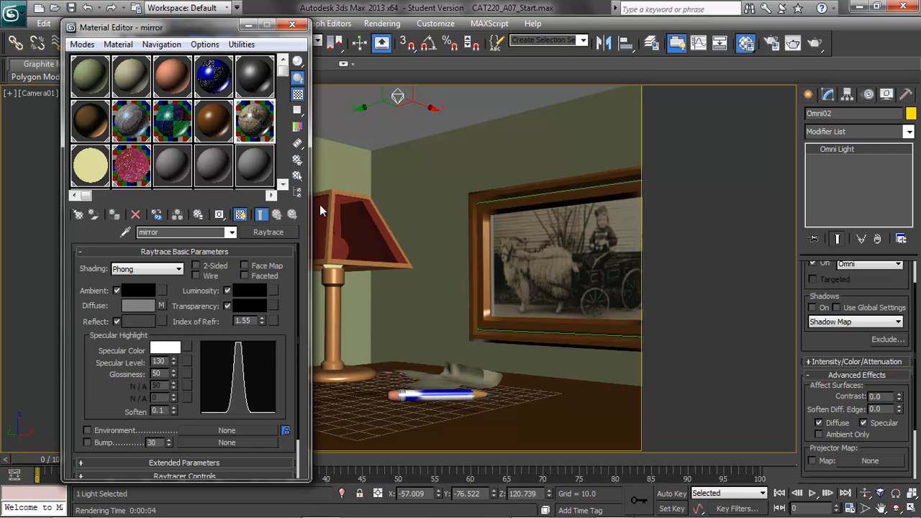
# - Crop the mirror's goat_cart.jpg bitmap inside its white border at about U 0.042, V 0.051, W 0.913, H 0.898, and apply the crop
pyautogui.click(161, 306)
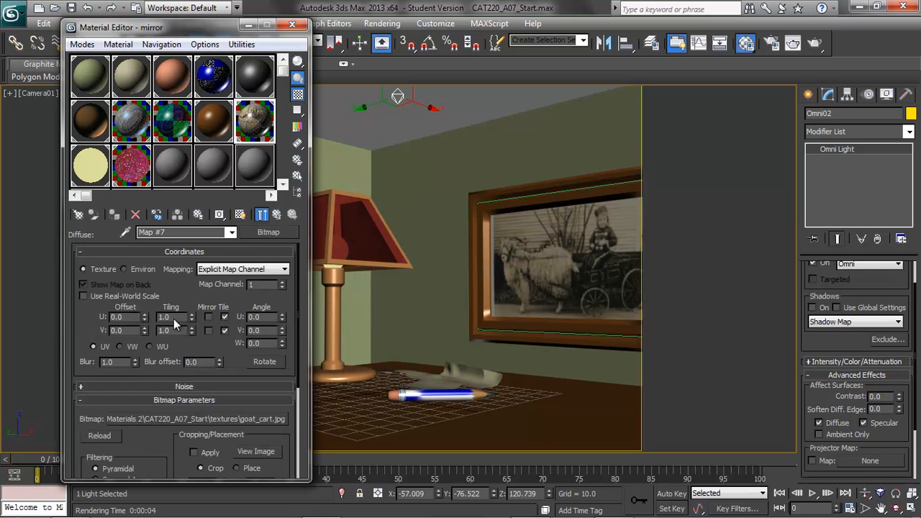
pyautogui.click(255, 451)
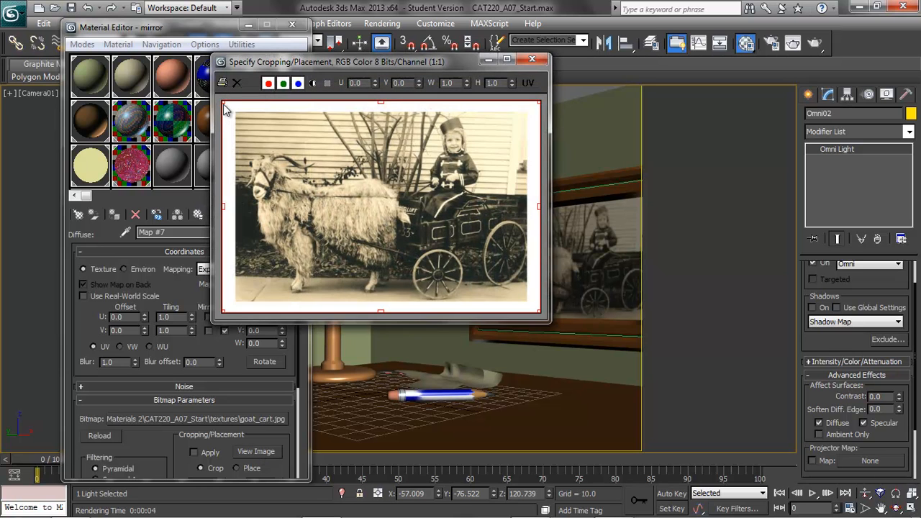
pyautogui.moveTo(224, 105); pyautogui.dragTo(235, 110)
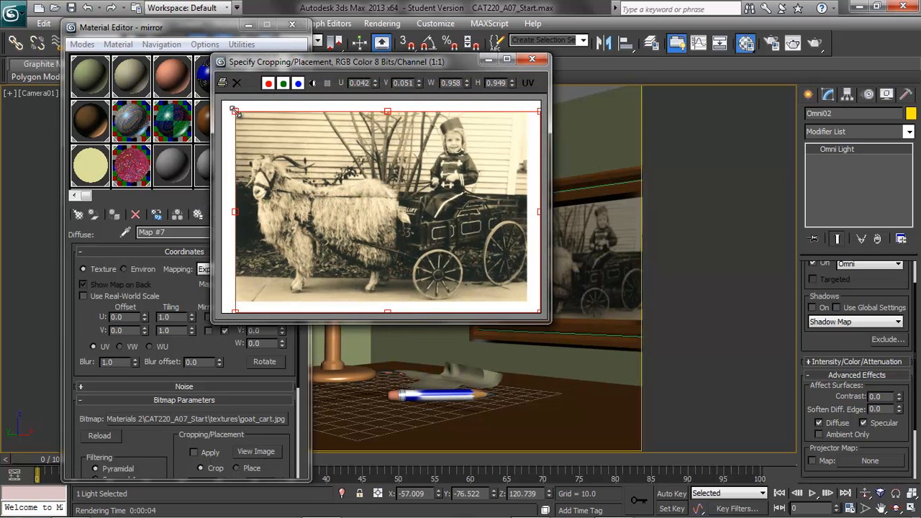
pyautogui.moveTo(537, 309); pyautogui.dragTo(526, 303)
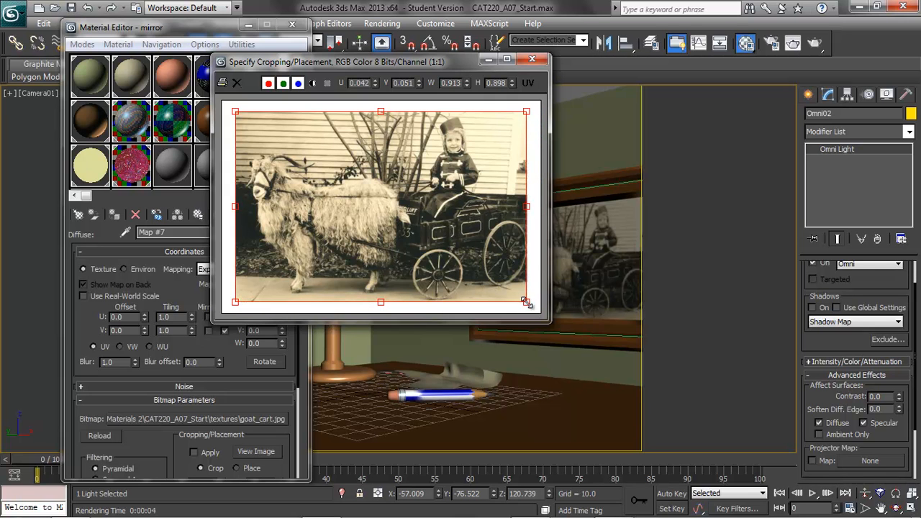
pyautogui.click(533, 61)
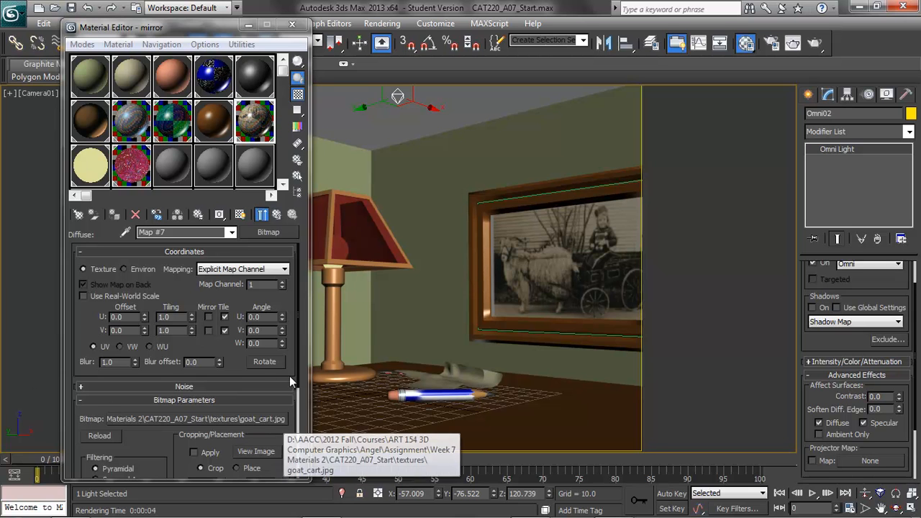
pyautogui.moveTo(296, 320); pyautogui.dragTo(299, 385)
pyautogui.click(193, 346)
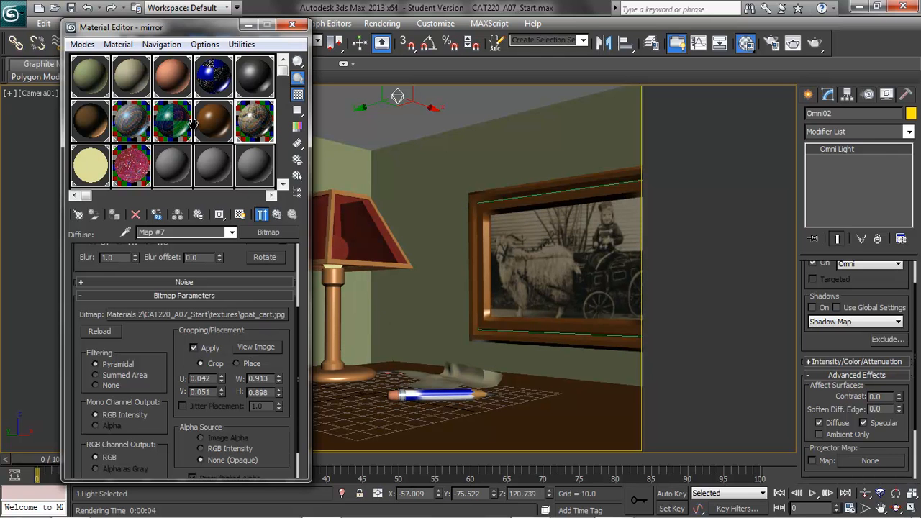
# - Close the Material Editor, select the picture frame in the camera view, and convert it to an Editable Poly
pyautogui.click(296, 28)
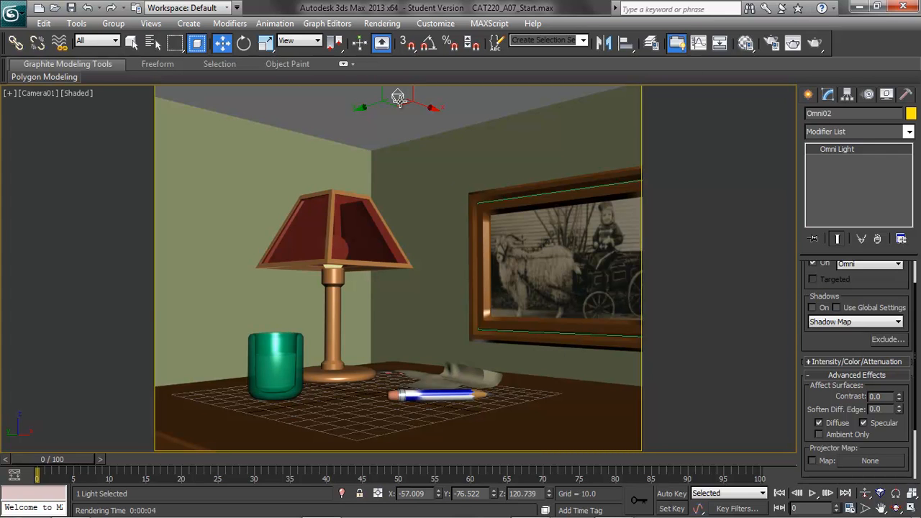
pyautogui.click(527, 329)
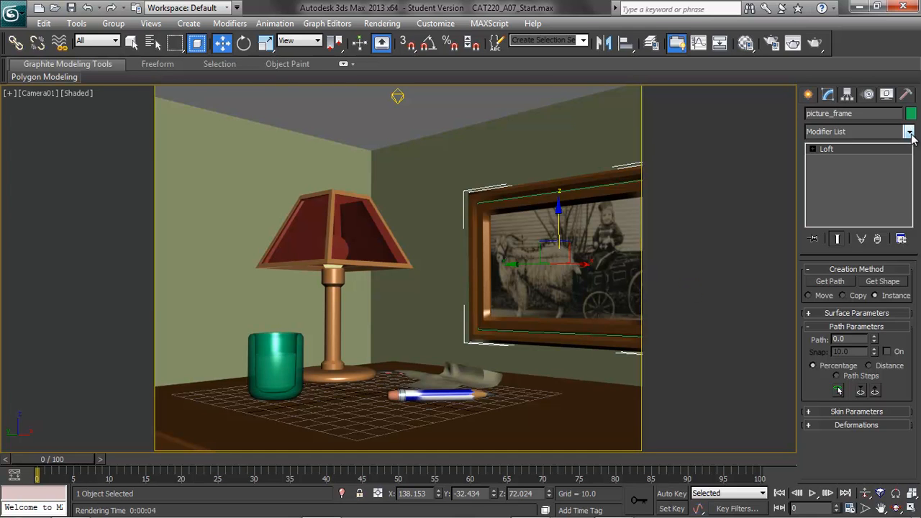
pyautogui.rightClick(560, 320)
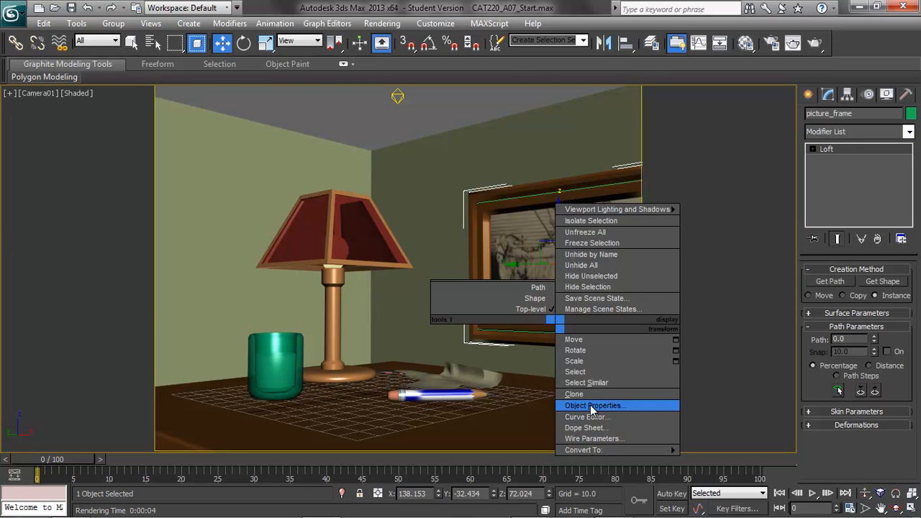
pyautogui.moveTo(588, 450)
pyautogui.click(766, 463)
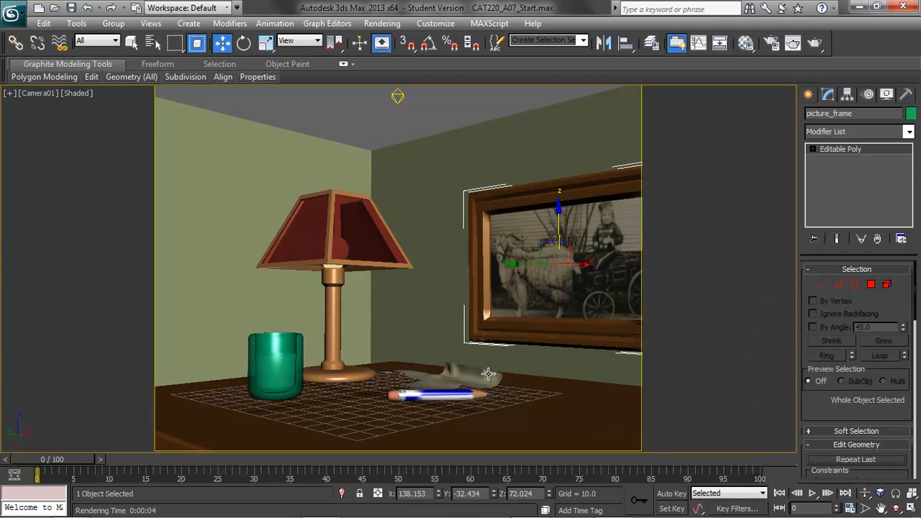
pyautogui.click(44, 77)
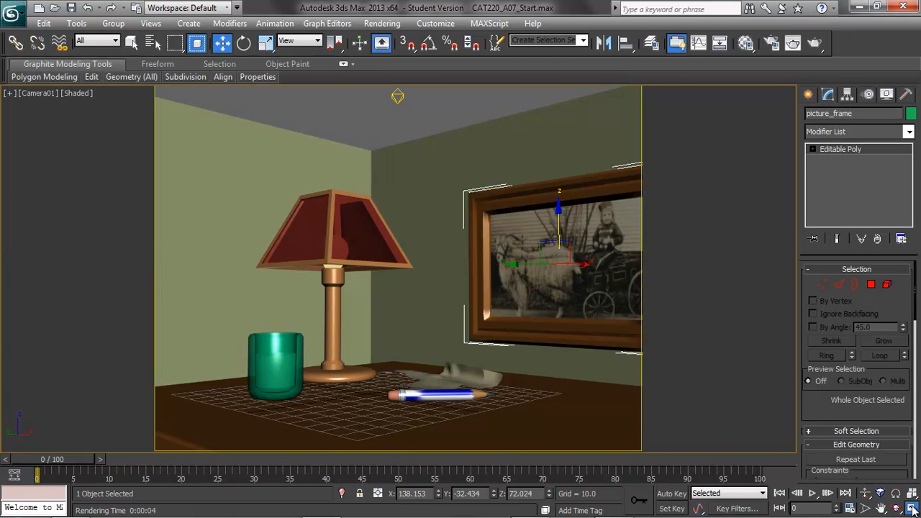
# - Hide everything except the picture frame from the Left view of the four-viewport layout
pyautogui.click(911, 508)
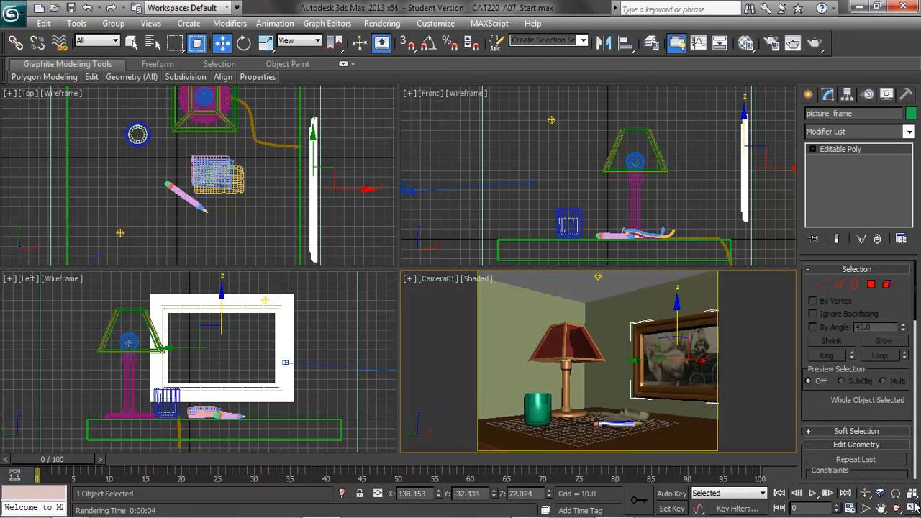
pyautogui.click(286, 320)
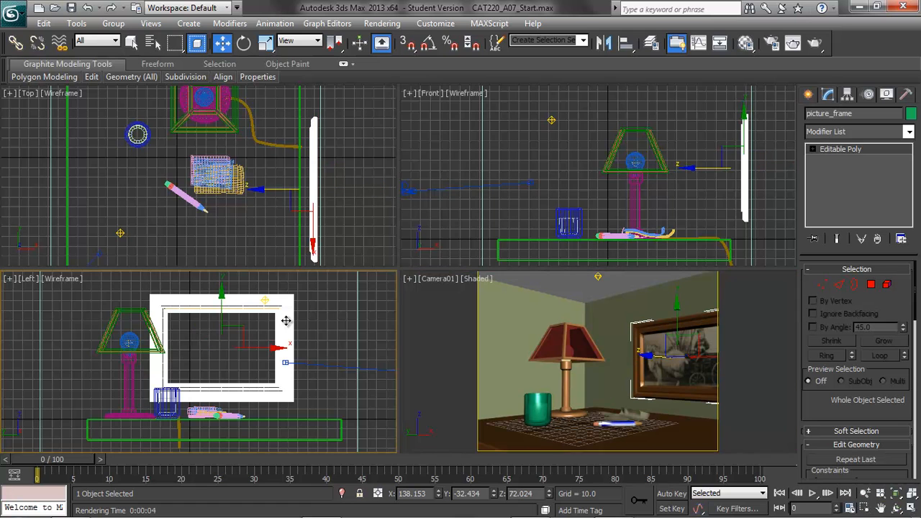
pyautogui.rightClick(285, 326)
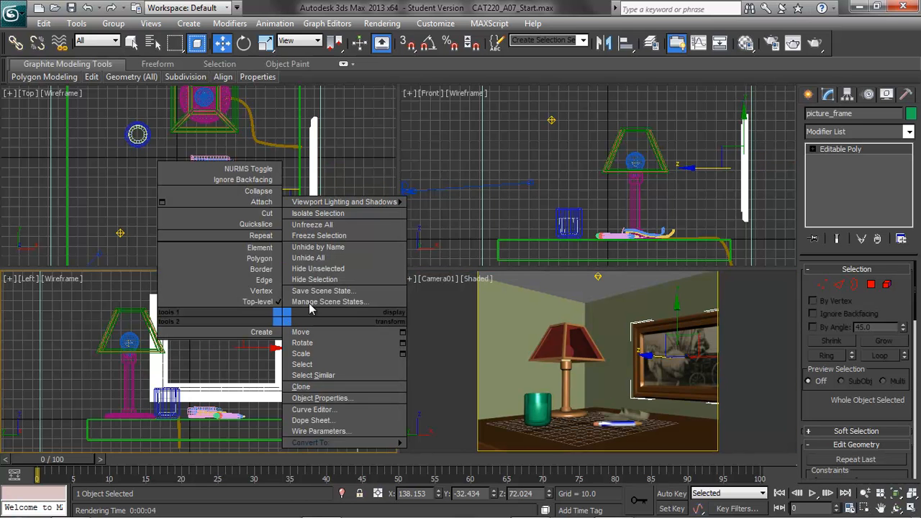
pyautogui.click(324, 269)
pyautogui.click(329, 365)
pyautogui.scroll(5, 329, 363)
pyautogui.scroll(-4, 331, 363)
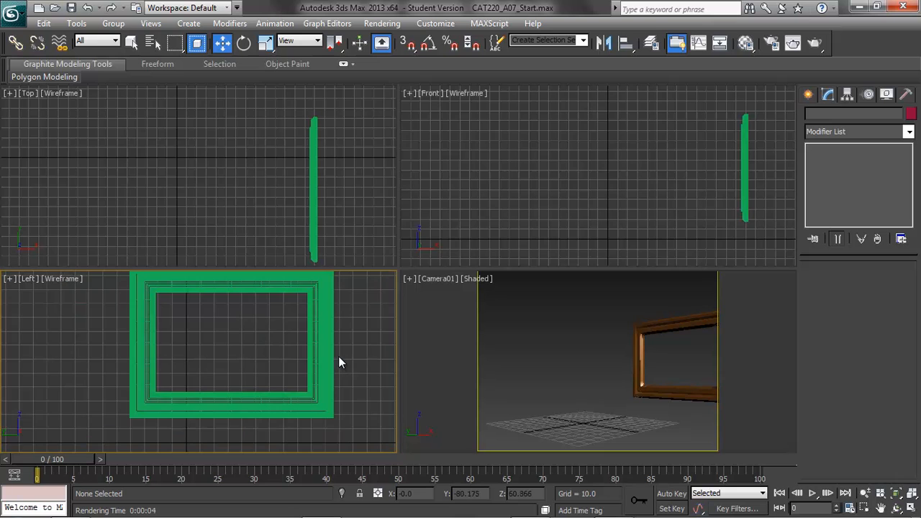
# - Maximize the Left view, select the picture frame, and select its middle column of vertices on the upper and lower rails
pyautogui.click(912, 508)
pyautogui.click(480, 96)
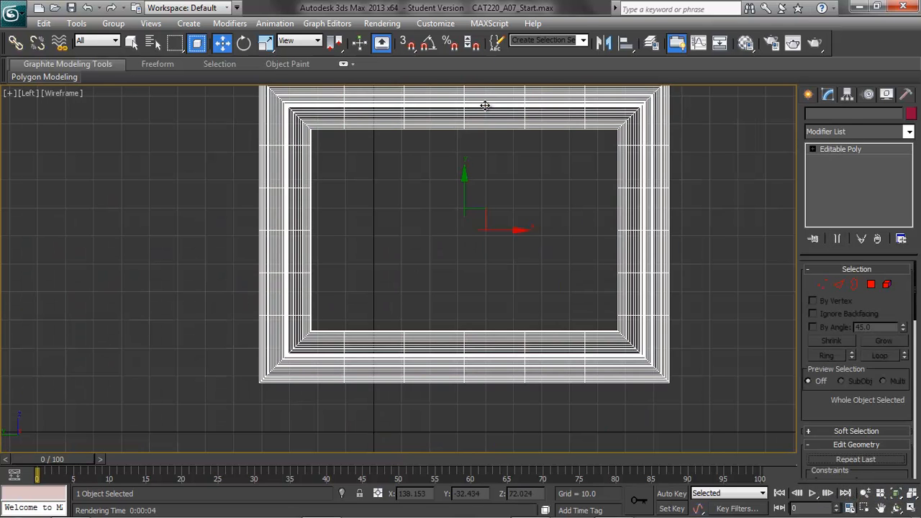
pyautogui.scroll(3, 724, 236)
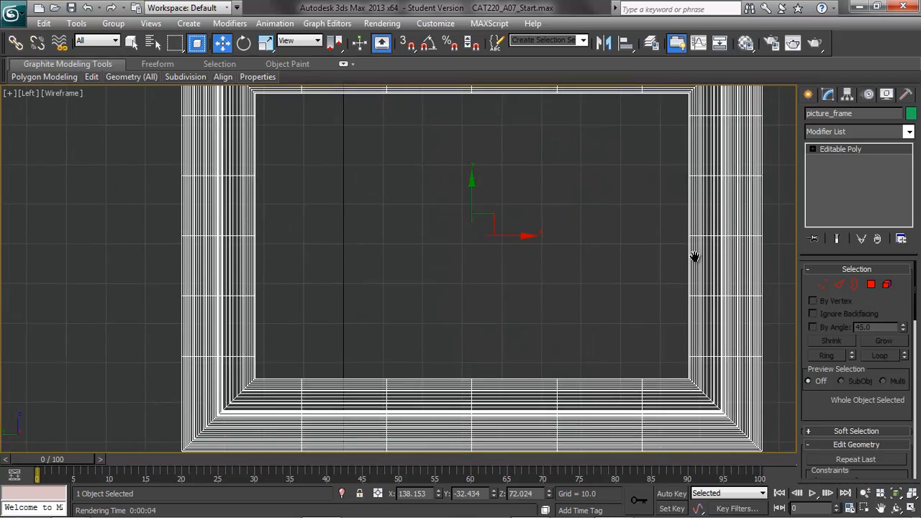
pyautogui.scroll(-3, 695, 256)
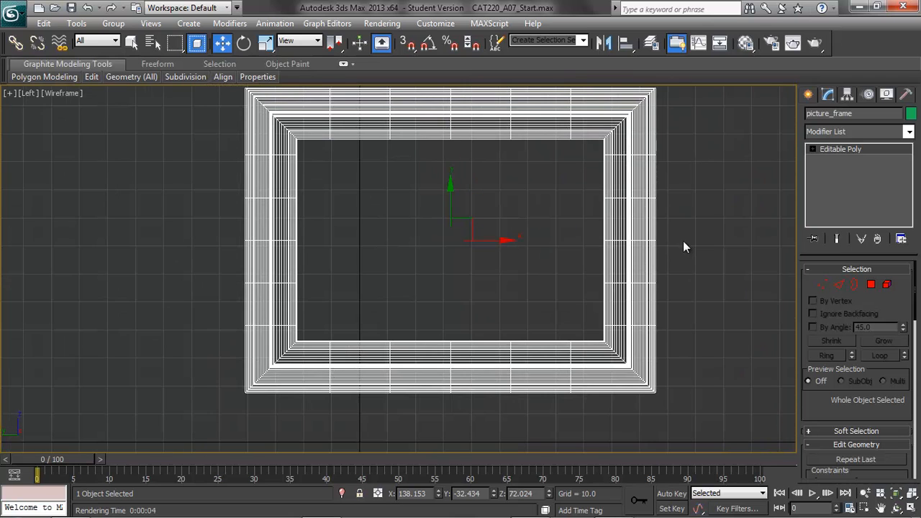
pyautogui.click(824, 283)
pyautogui.moveTo(476, 407); pyautogui.dragTo(441, 78)
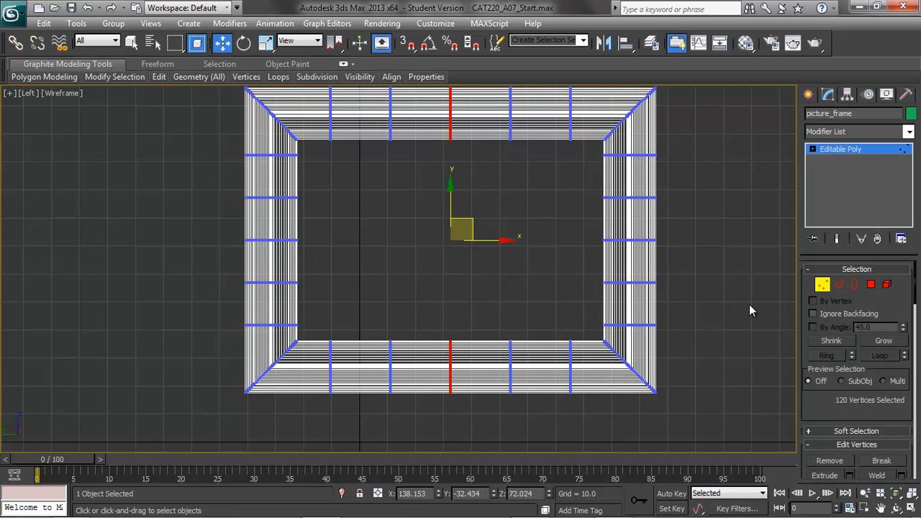
# - Grow the vertex selection to the frame's mitred corners, convert it to polygons, and shrink it to the upper and lower rails
pyautogui.click(883, 344)
pyautogui.click(883, 344)
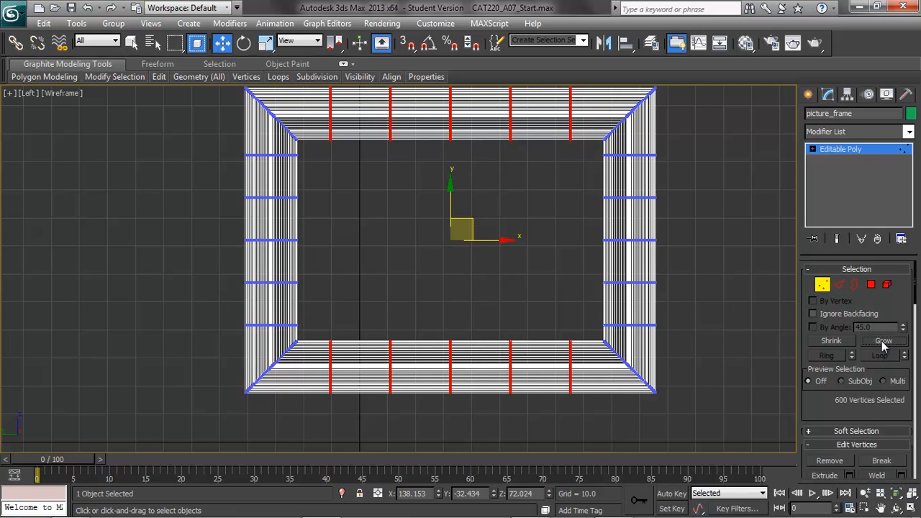
pyautogui.click(883, 344)
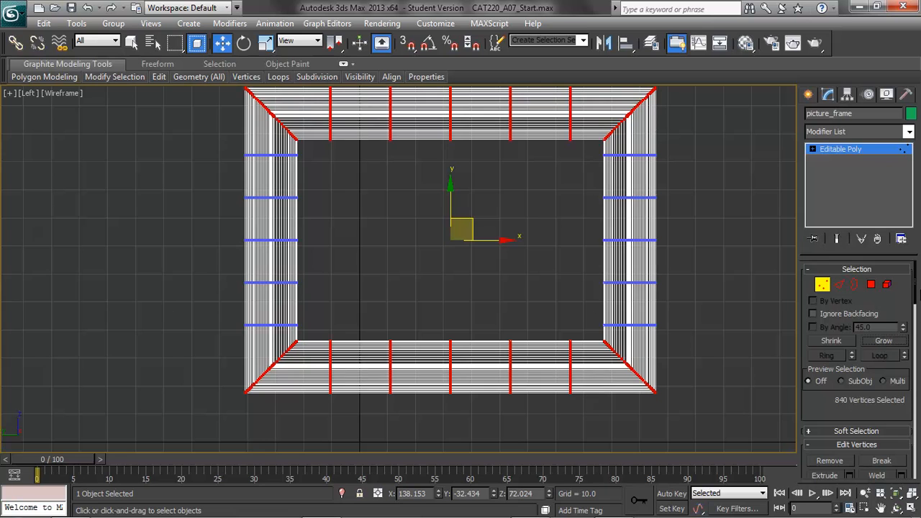
pyautogui.moveTo(916, 286)
pyautogui.mouseDown()
pyautogui.moveTo(916, 347)
pyautogui.moveTo(917, 283)
pyautogui.mouseUp()
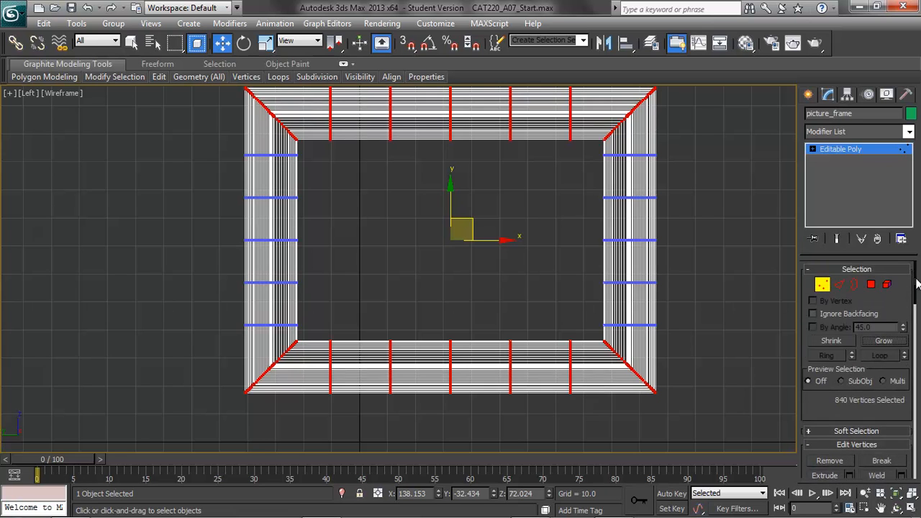
pyautogui.click(871, 285)
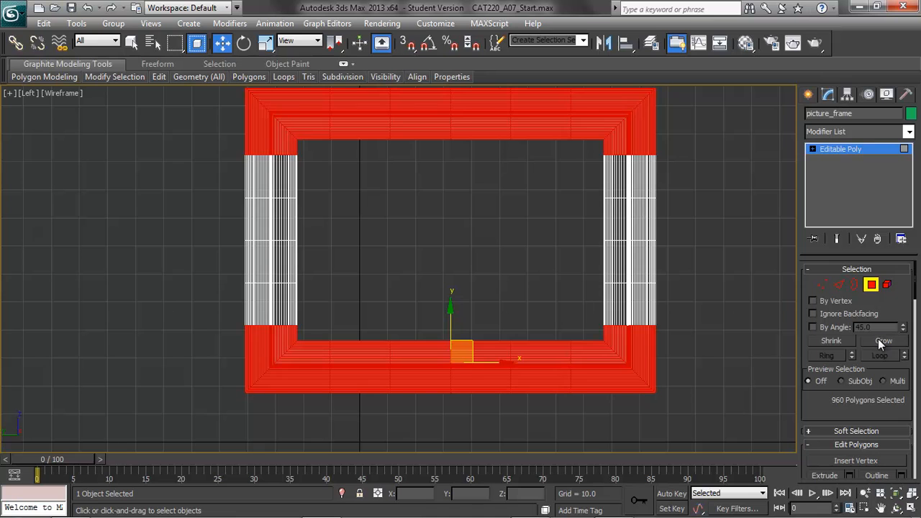
pyautogui.click(831, 340)
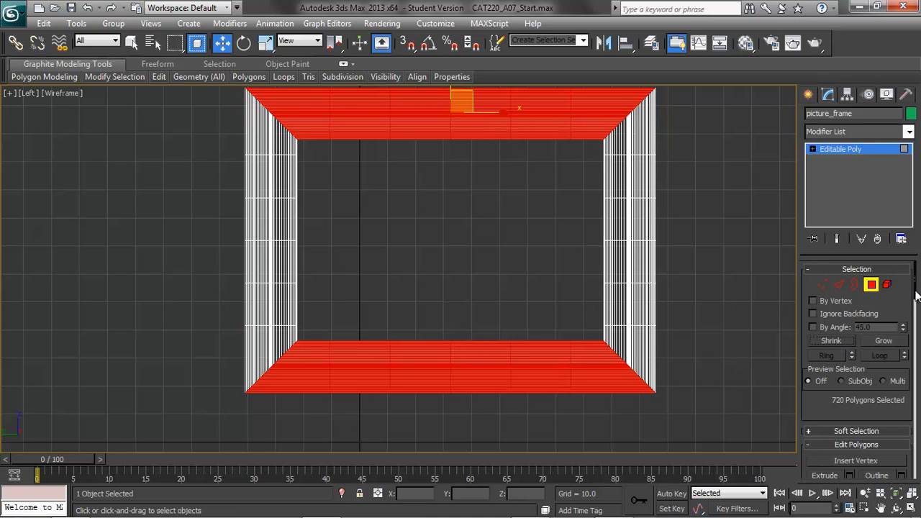
# - Detach the selected upper and lower rail polygons as a separate object named Frame_Horizontal
pyautogui.moveTo(915, 296); pyautogui.dragTo(917, 364)
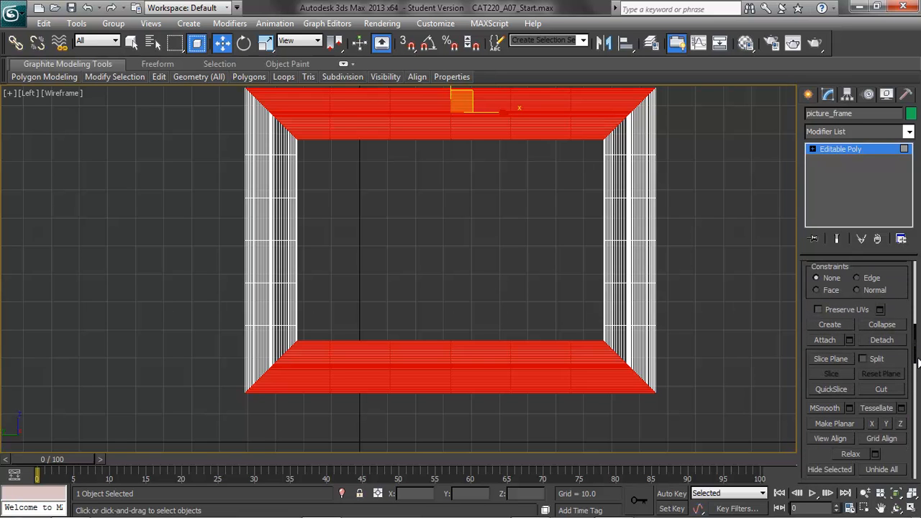
pyautogui.click(884, 340)
pyautogui.write('Frame_Horizontal')
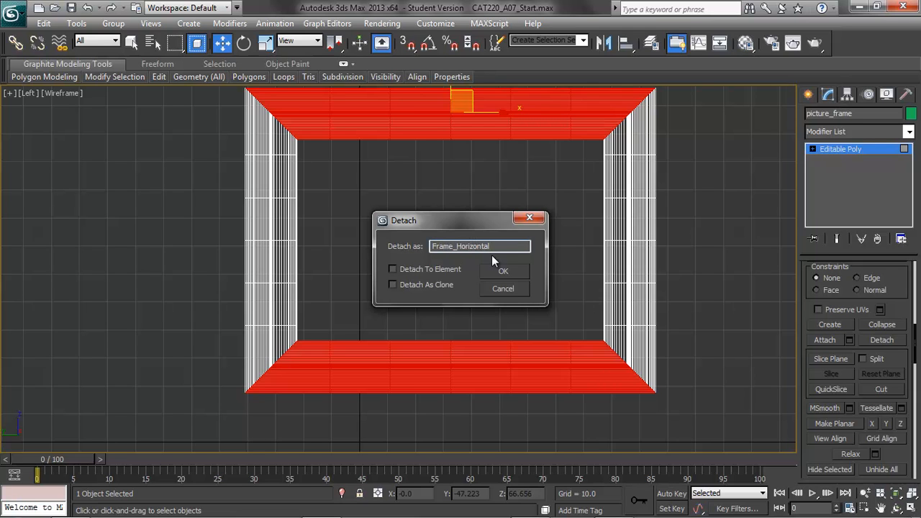
pyautogui.click(504, 271)
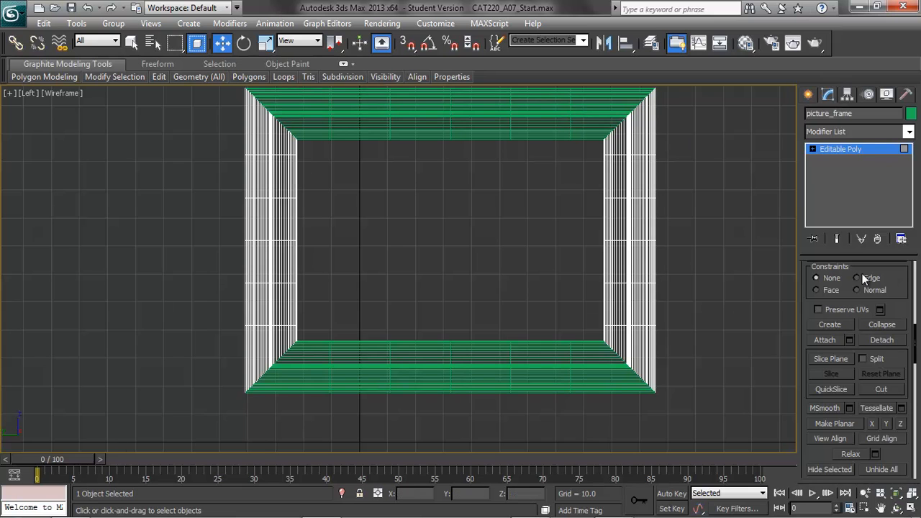
# - Rename the remaining side pieces frame_vertical, leave polygon editing, and select each frame object in turn to check the split
pyautogui.moveTo(918, 373); pyautogui.dragTo(904, 269)
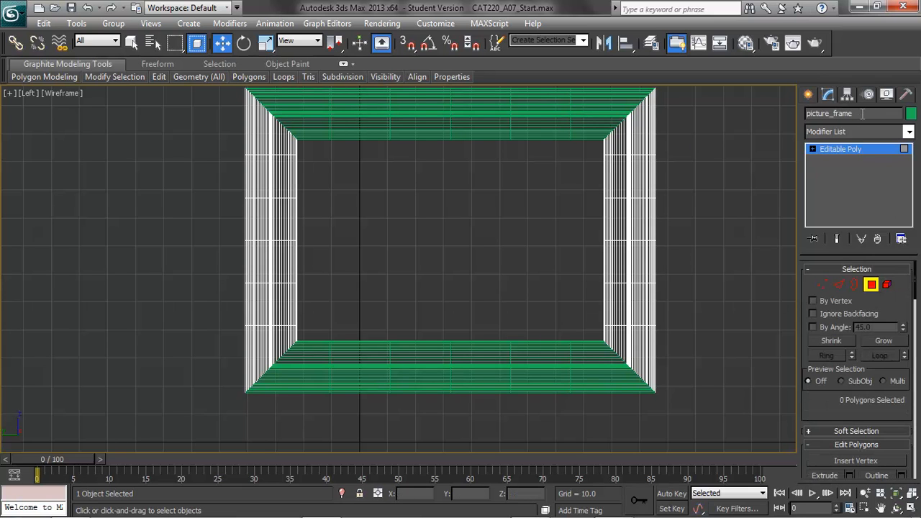
pyautogui.moveTo(861, 113); pyautogui.dragTo(778, 118)
pyautogui.write('frame_vertical')
pyautogui.click(871, 285)
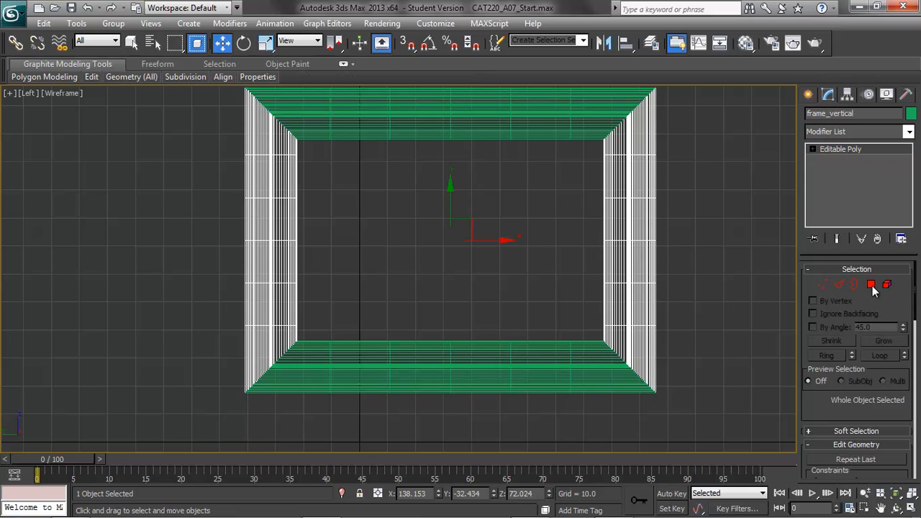
pyautogui.click(530, 123)
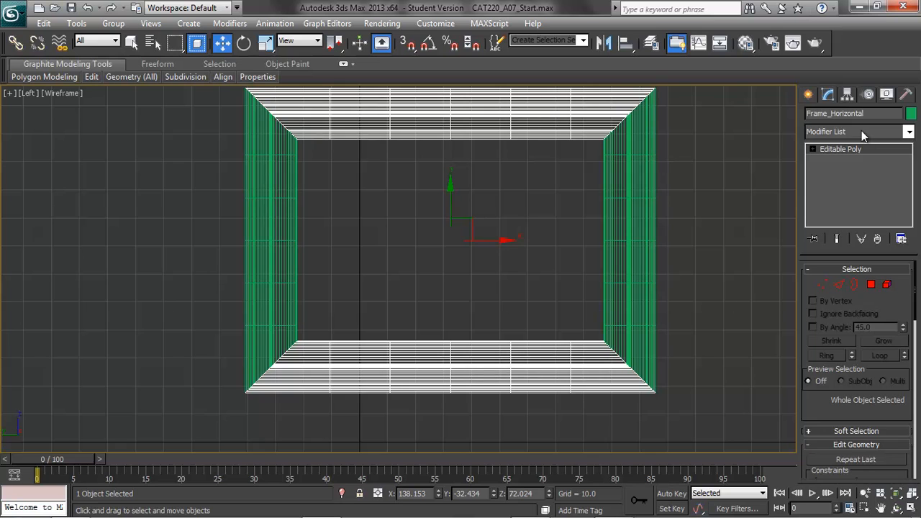
pyautogui.click(621, 204)
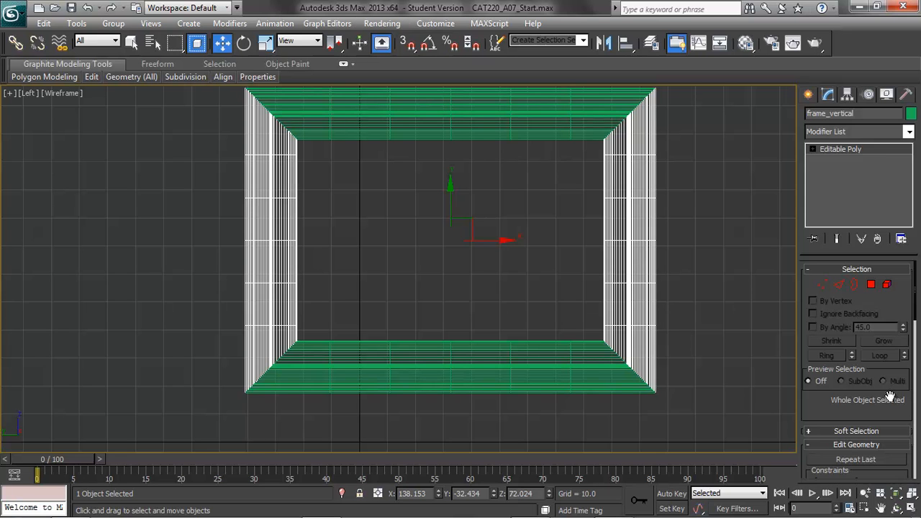
# - Maximize the Camera01 view and unhide all objects in the scene
pyautogui.click(910, 508)
pyautogui.click(591, 381)
pyautogui.click(910, 508)
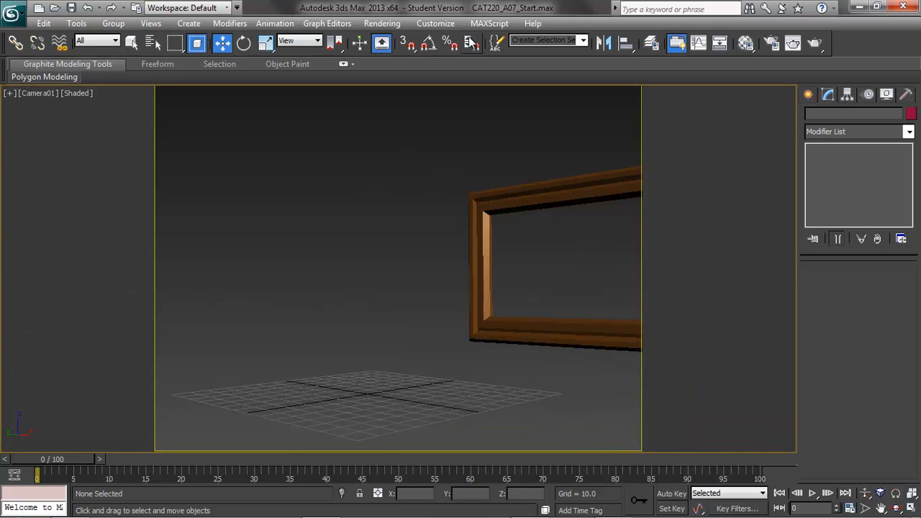
pyautogui.rightClick(264, 175)
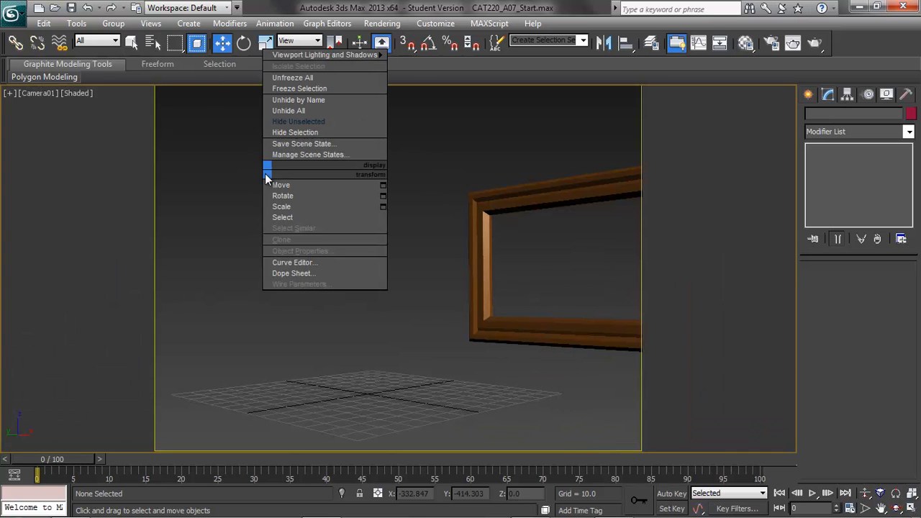
pyautogui.click(303, 111)
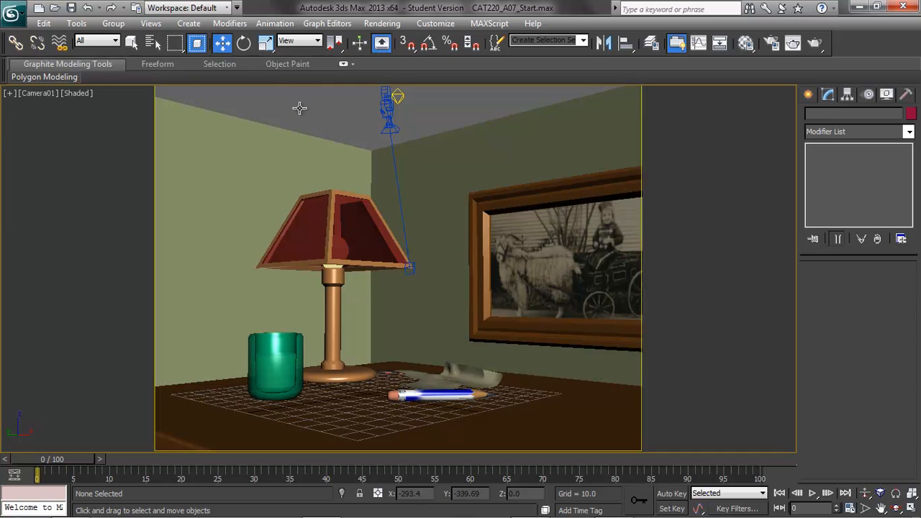
# - Select the vertical part of the picture frame and open the Compact Material Editor
pyautogui.click(533, 201)
pyautogui.click(482, 248)
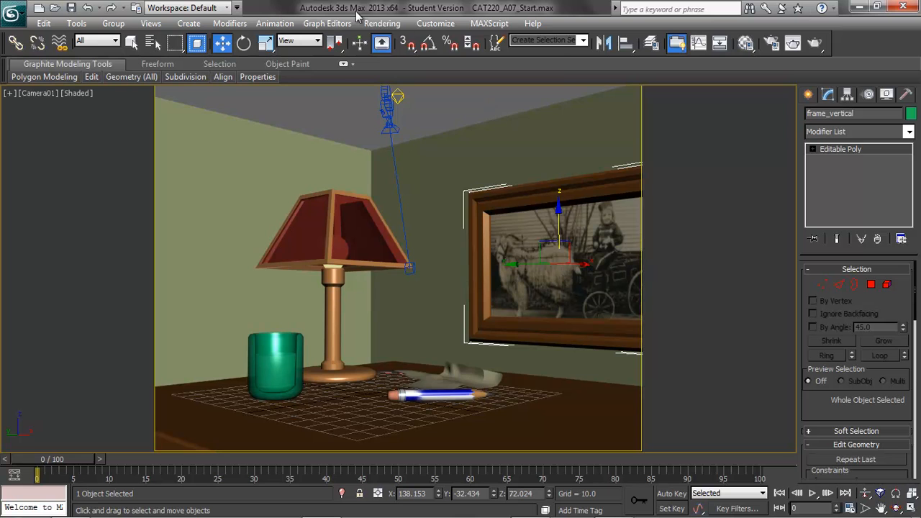
pyautogui.click(384, 24)
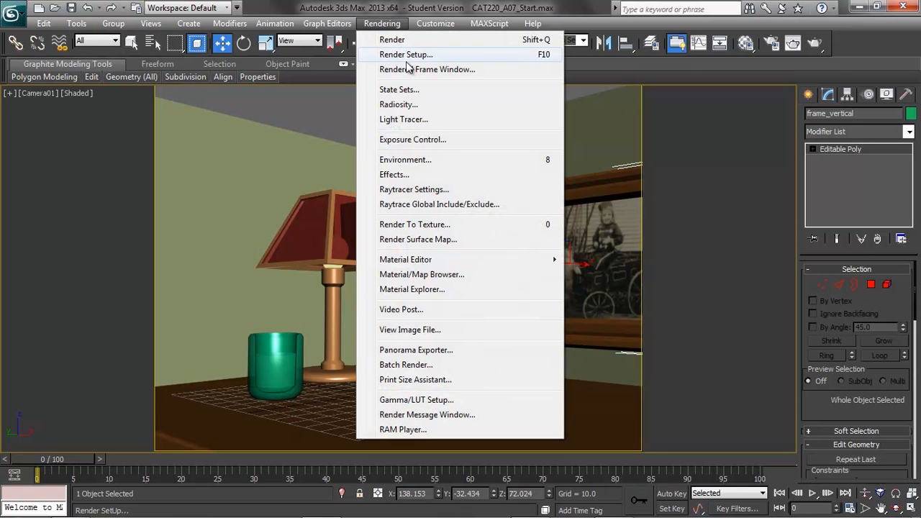
pyautogui.moveTo(529, 259)
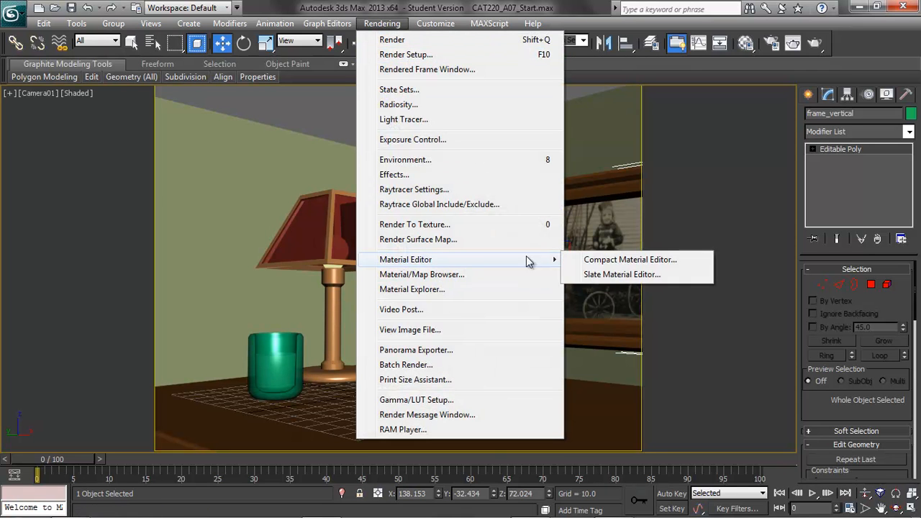
pyautogui.click(584, 261)
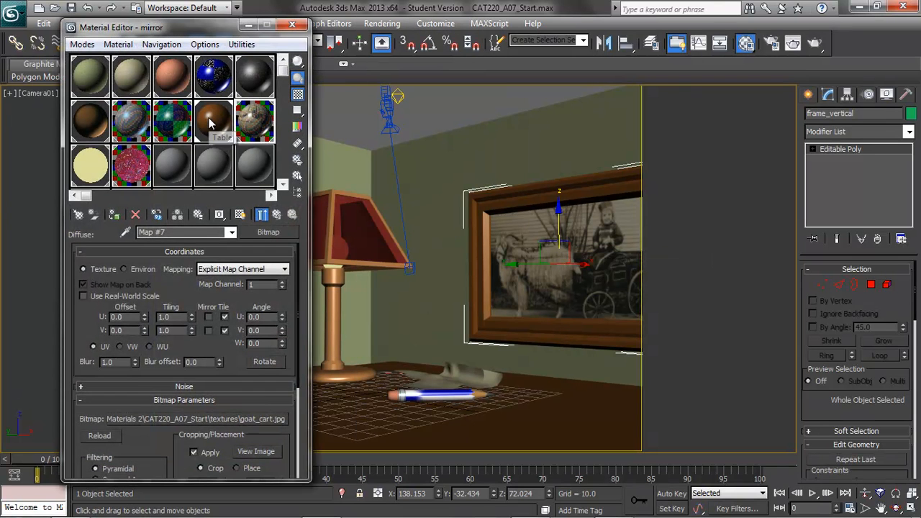
# - Copy the Table material to the first unused sample slot and rename the copy Frame_Horizontal
pyautogui.click(210, 124)
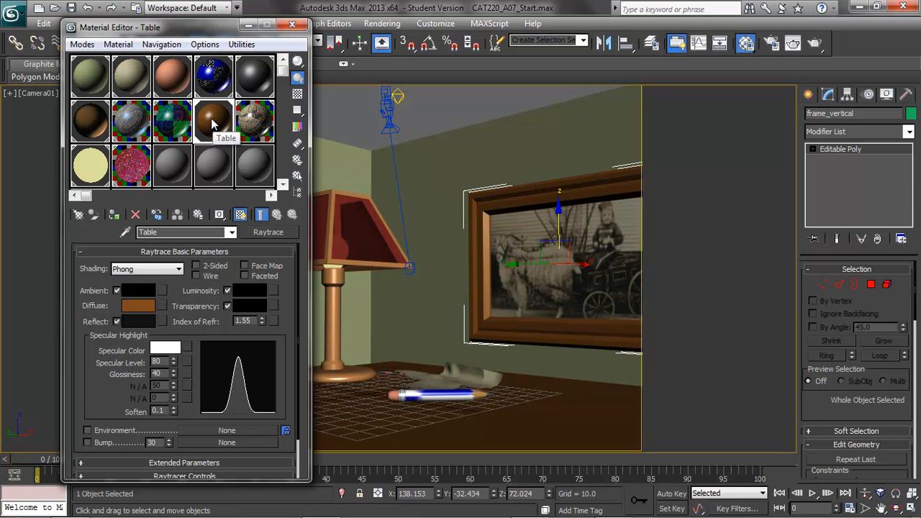
pyautogui.moveTo(214, 119); pyautogui.dragTo(178, 173)
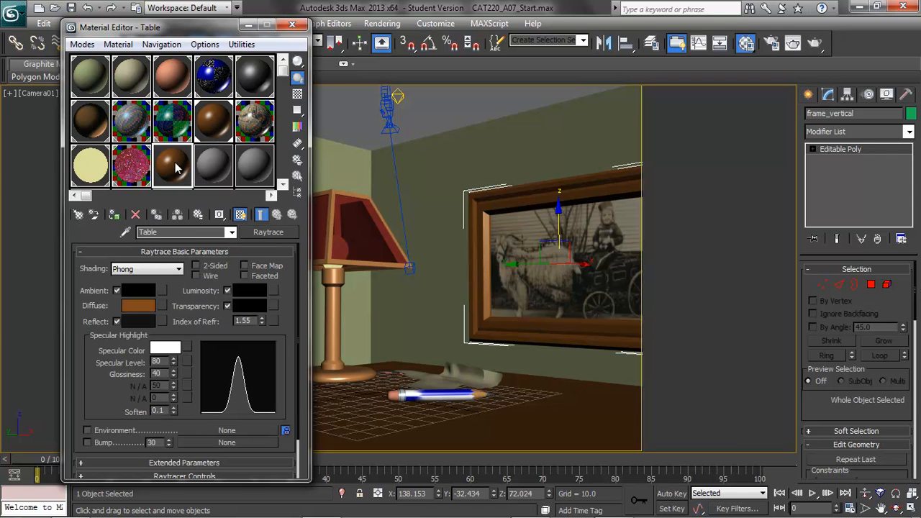
pyautogui.moveTo(172, 232); pyautogui.dragTo(137, 239)
pyautogui.write('Frame_Horizontal')
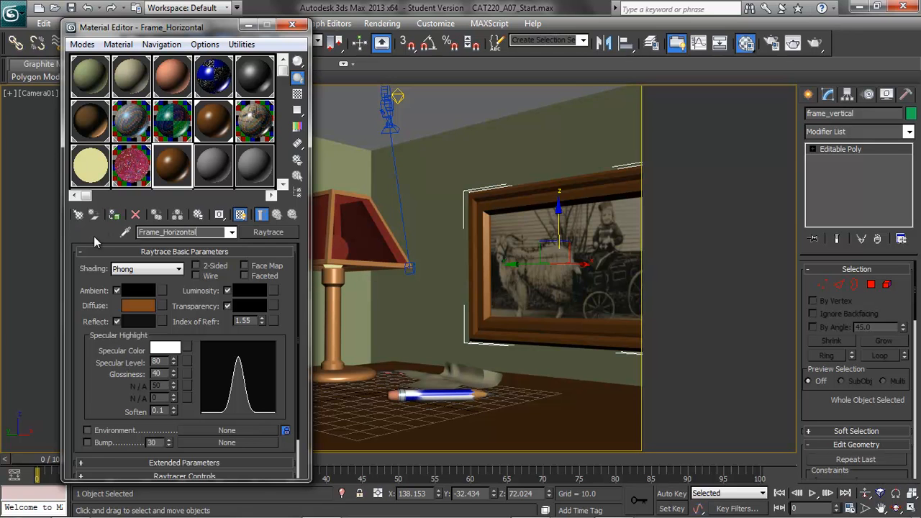
# - Select the horizontal part of the picture frame and assign the Frame_Horizontal material to it
pyautogui.click(534, 196)
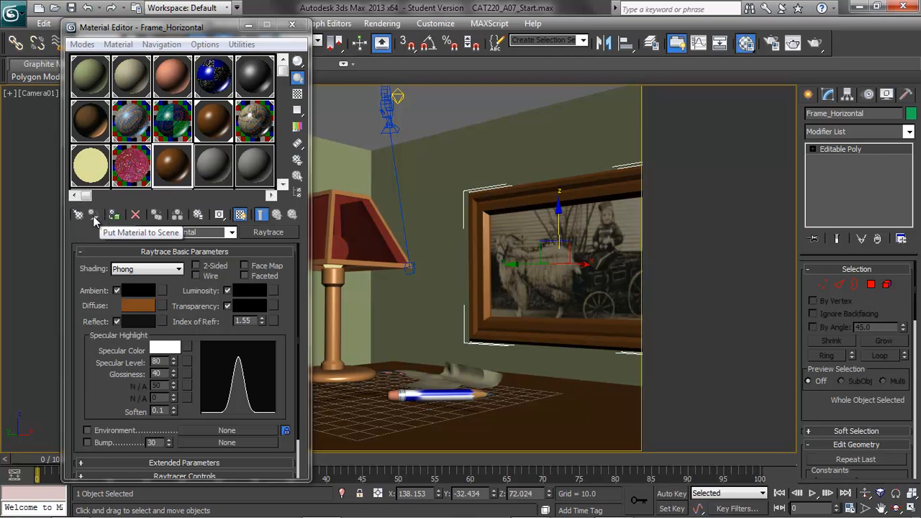
pyautogui.click(117, 45)
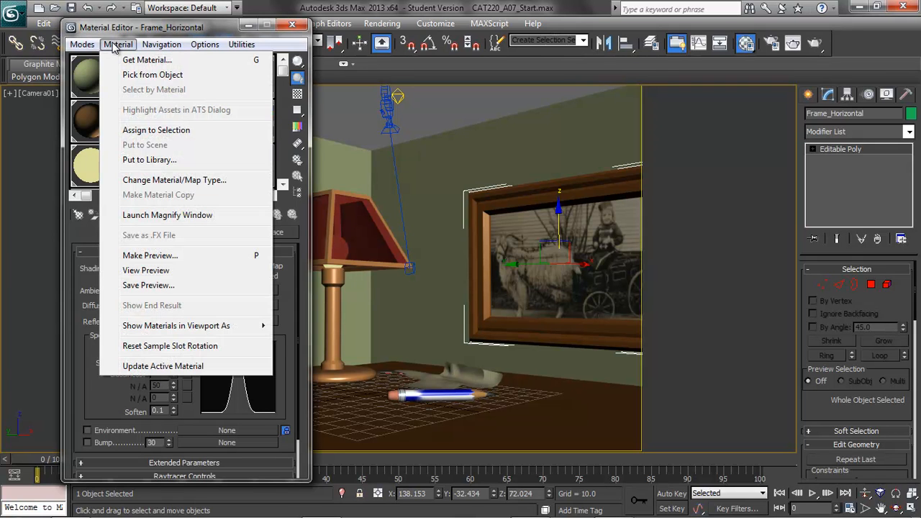
pyautogui.click(153, 131)
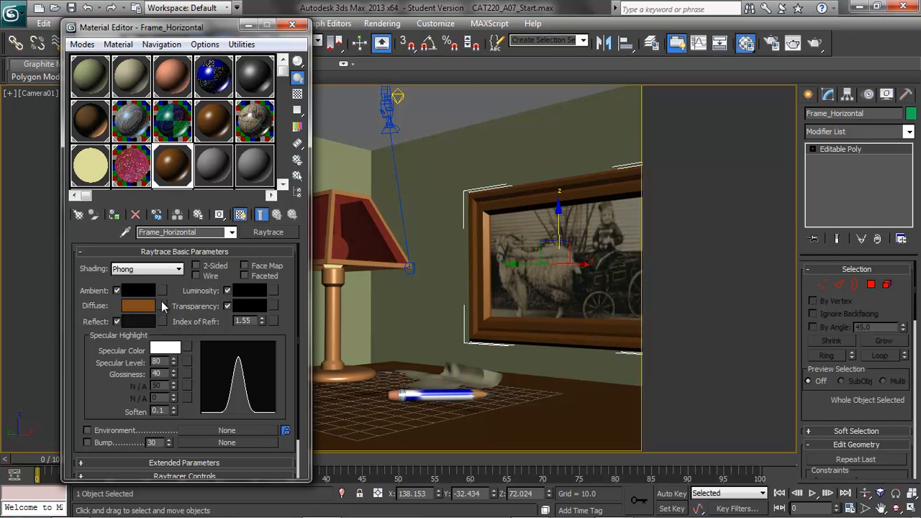
# - Load teak.jpg as a Bitmap map for the Diffuse color of the Frame_Horizontal material
pyautogui.click(163, 306)
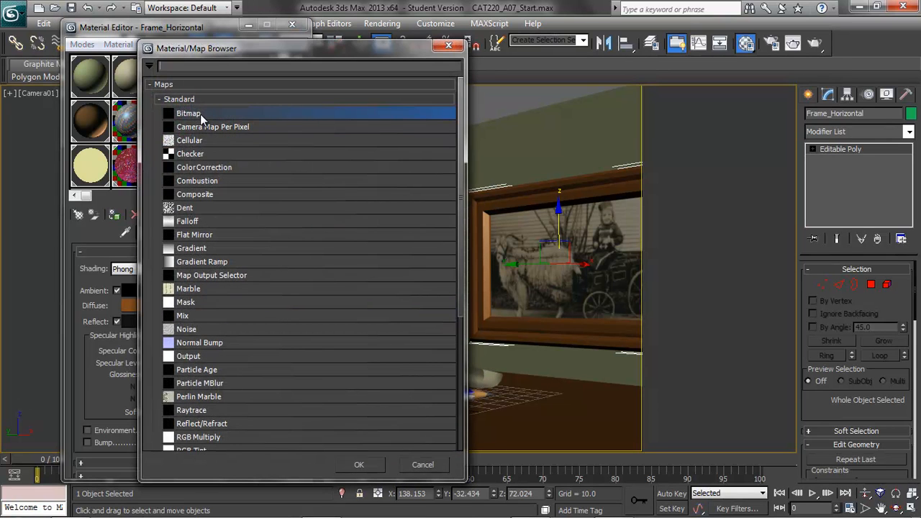
pyautogui.click(364, 465)
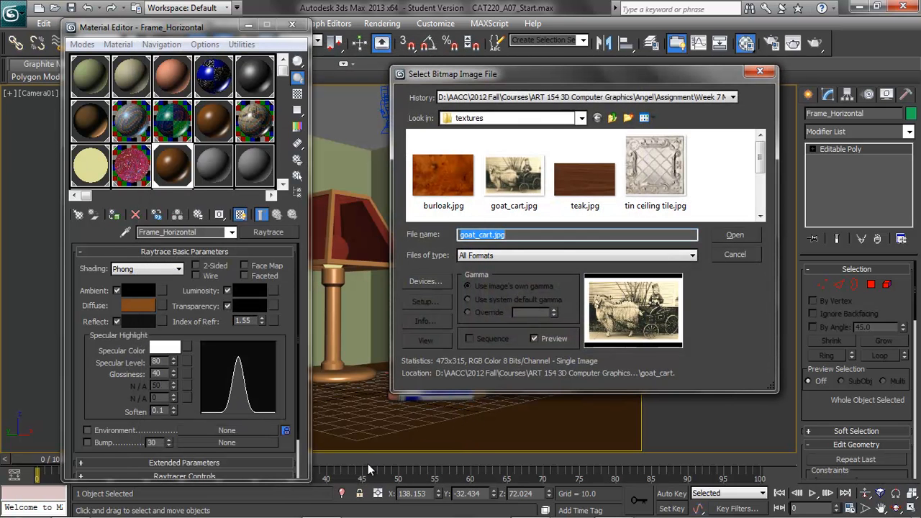
pyautogui.click(587, 187)
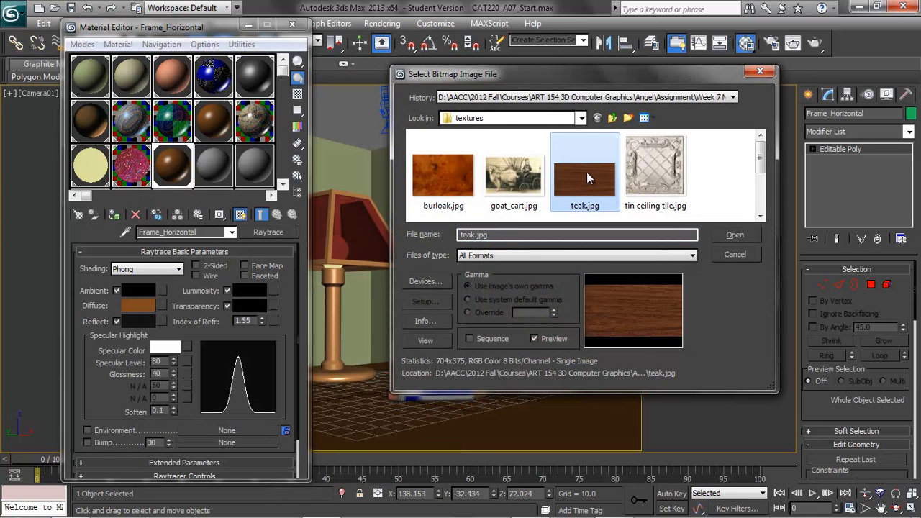
pyautogui.click(730, 235)
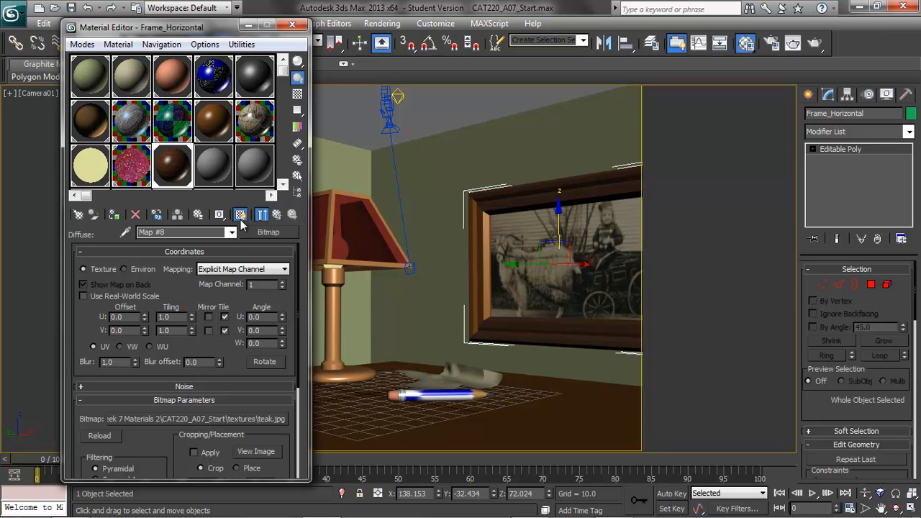
# - Test-render the camera view despite the missing map coordinates, close the render, and return to the Frame_Horizontal parent material
pyautogui.click(814, 44)
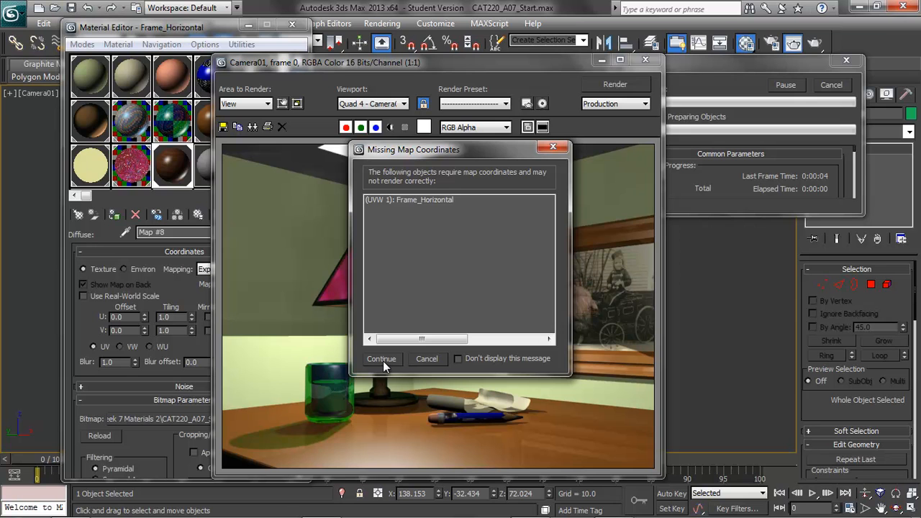
pyautogui.click(381, 360)
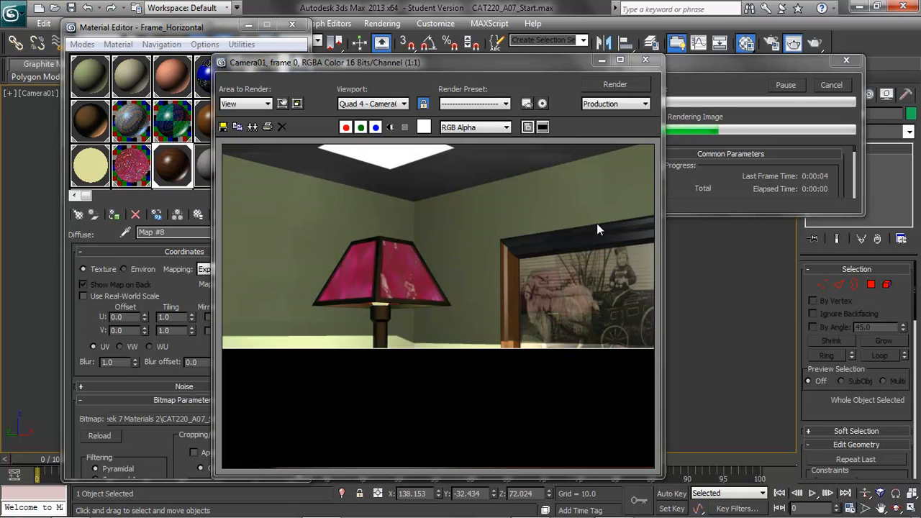
pyautogui.click(646, 60)
pyautogui.click(231, 231)
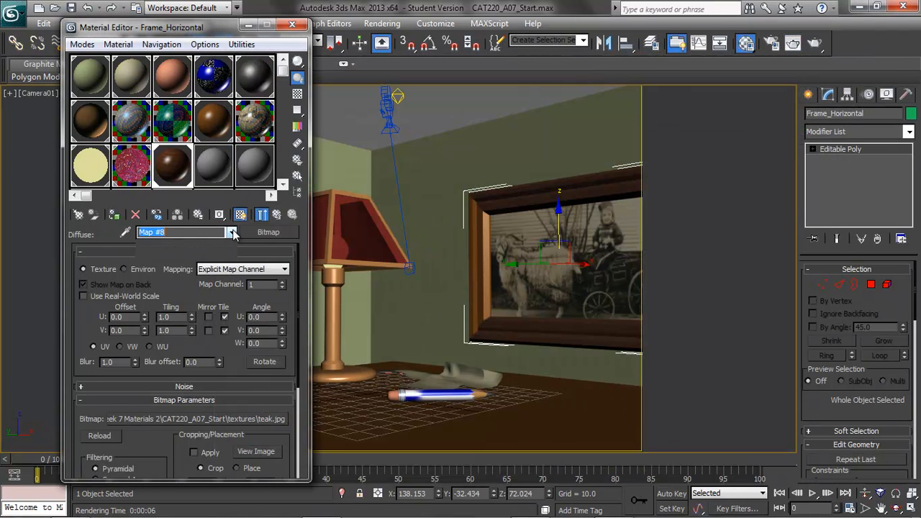
pyautogui.click(167, 243)
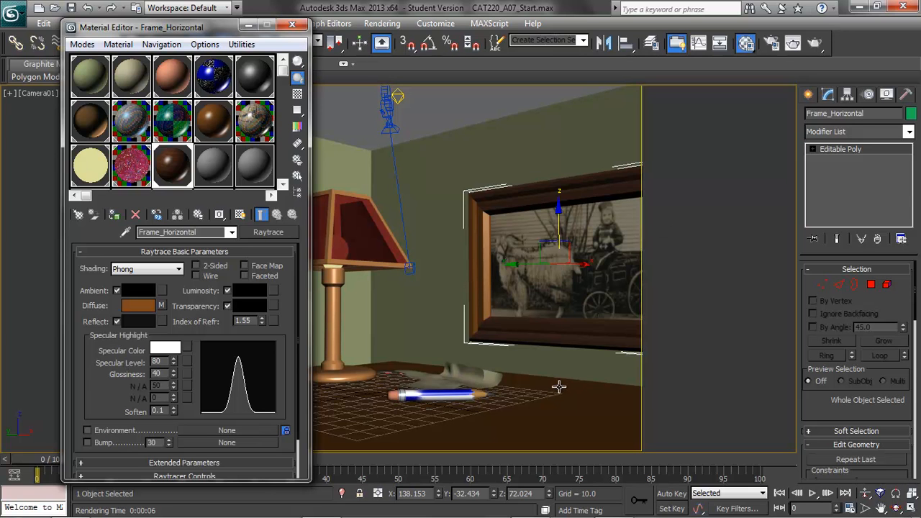
# - Apply a UVW Map modifier to the horizontal frame part and check it with a test render
pyautogui.click(909, 131)
pyautogui.moveTo(906, 173); pyautogui.dragTo(914, 446)
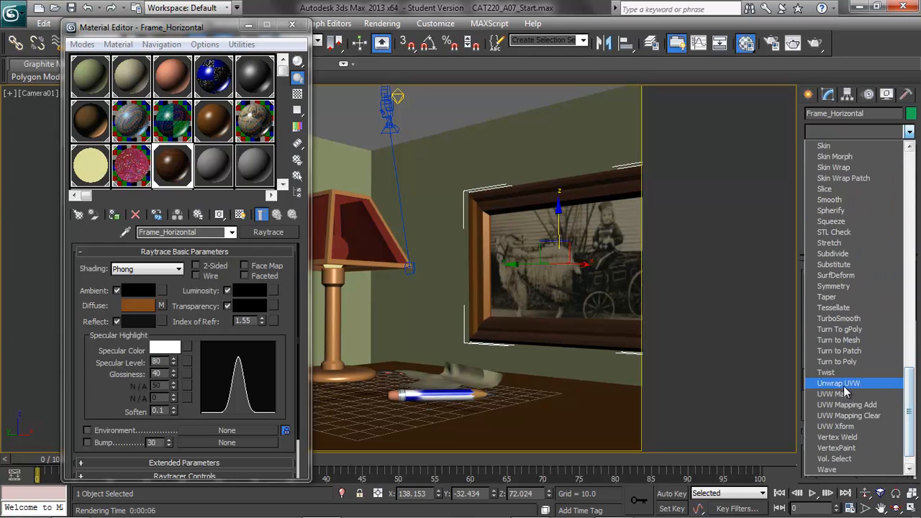
pyautogui.click(838, 398)
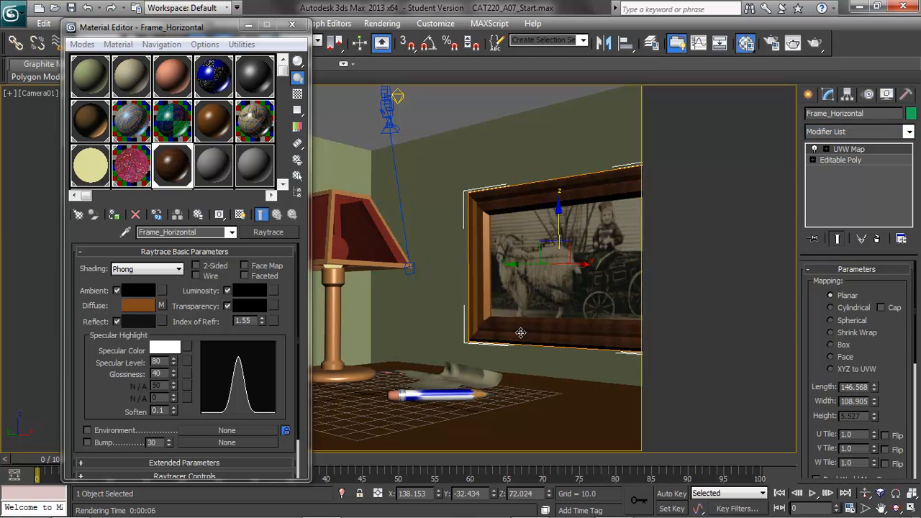
pyautogui.click(815, 43)
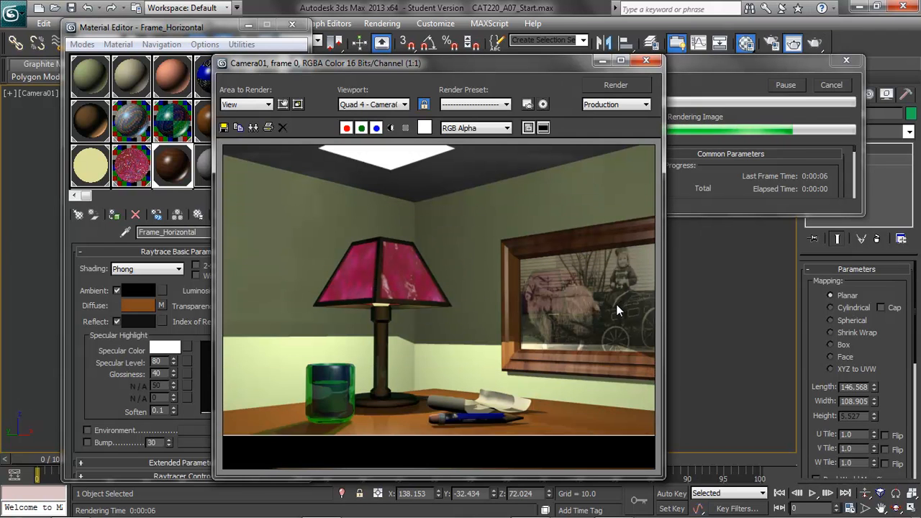
pyautogui.click(647, 63)
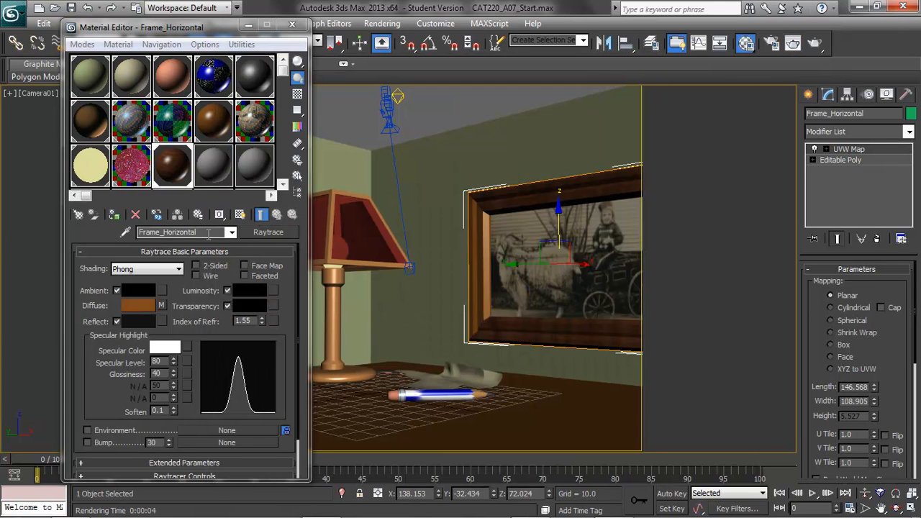
pyautogui.click(220, 232)
pyautogui.press('BackSpace')
pyautogui.press('BackSpace')
pyautogui.press('BackSpace')
pyautogui.press('BackSpace')
pyautogui.press('BackSpace')
pyautogui.press('BackSpace')
pyautogui.press('BackSpace')
pyautogui.press('BackSpace')
pyautogui.press('BackSpace')
pyautogui.press('BackSpace')
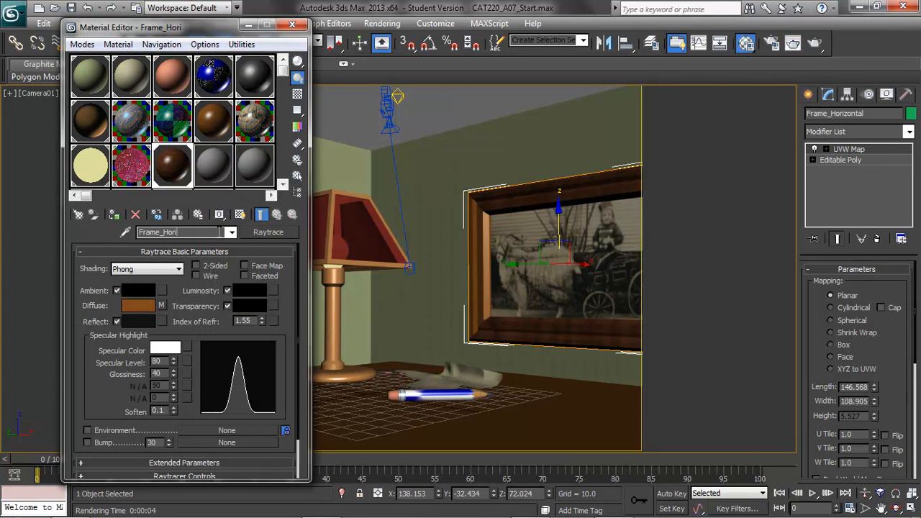
pyautogui.write('Vertical')
pyautogui.press('BackSpace')
pyautogui.press('BackSpace')
pyautogui.press('BackSpace')
pyautogui.press('BackSpace')
pyautogui.press('BackSpace')
pyautogui.press('BackSpace')
pyautogui.press('BackSpace')
pyautogui.write('Horizontal')
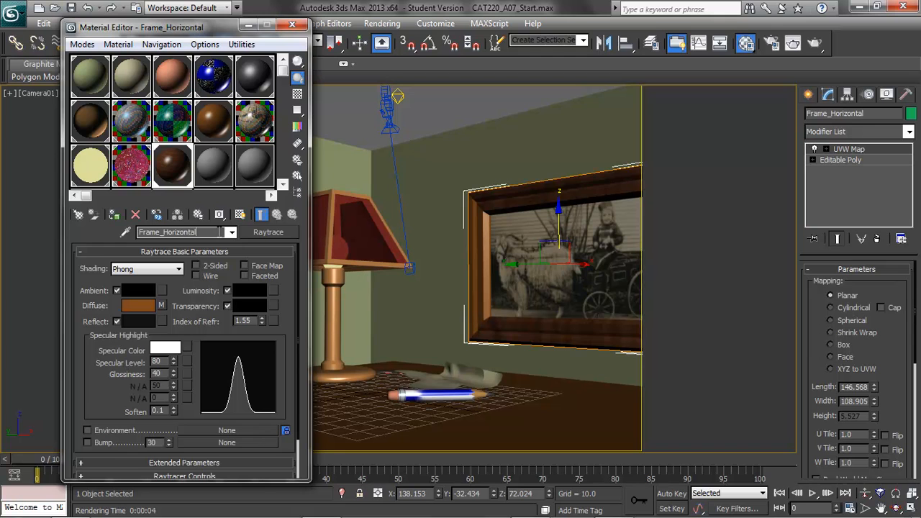
# - Copy the Frame_Horizontal material to the next unused sample slot and rename the copy Frame_Vertical
pyautogui.click(214, 178)
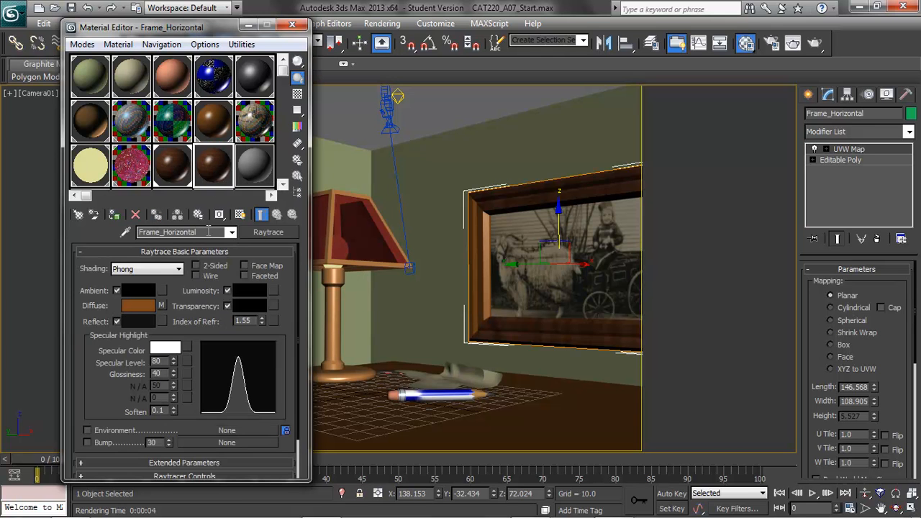
pyautogui.press('BackSpace')
pyautogui.press('BackSpace')
pyautogui.press('BackSpace')
pyautogui.press('BackSpace')
pyautogui.press('BackSpace')
pyautogui.press('BackSpace')
pyautogui.press('BackSpace')
pyautogui.press('BackSpace')
pyautogui.press('BackSpace')
pyautogui.press('BackSpace')
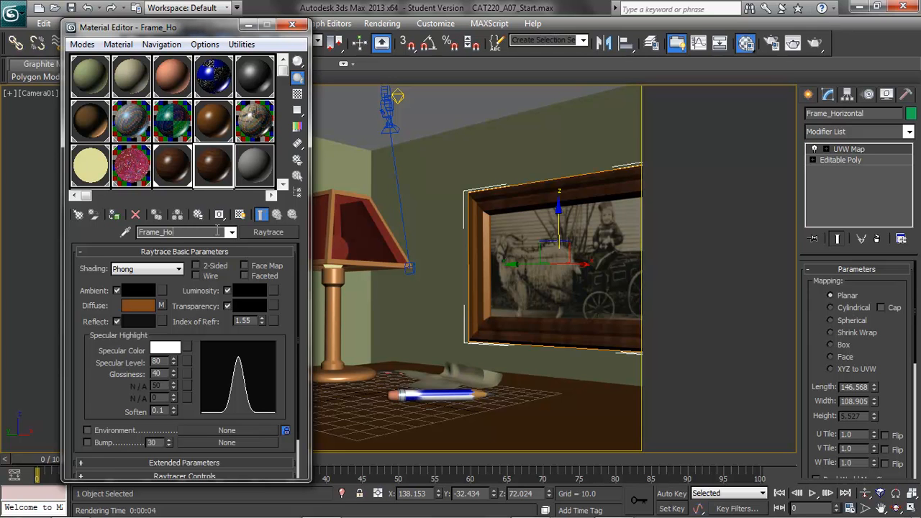
pyautogui.write('Vertical')
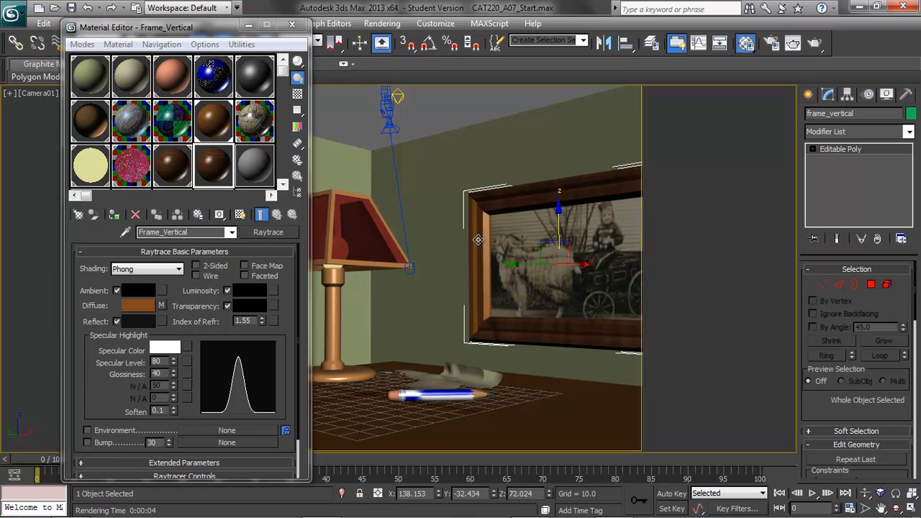
# - Assign the Frame_Vertical material to the selected vertical part of the picture frame
pyautogui.click(212, 173)
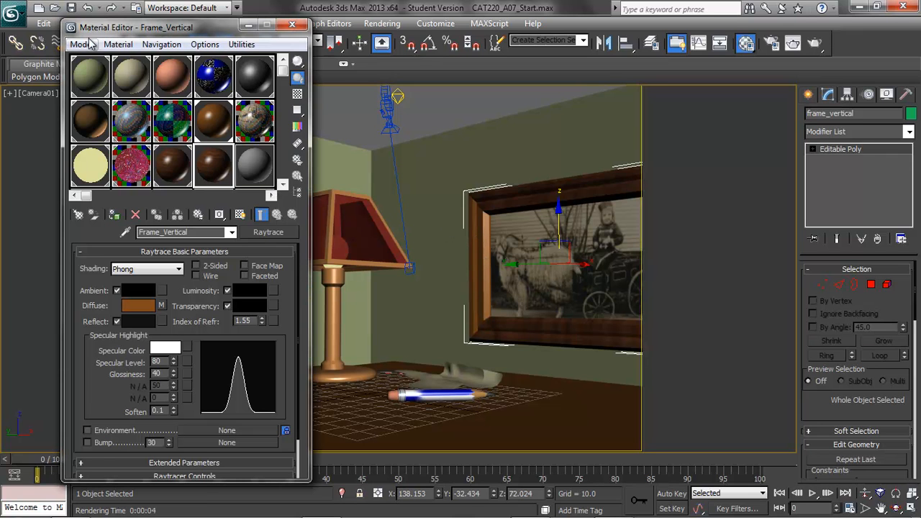
pyautogui.click(118, 44)
pyautogui.click(144, 129)
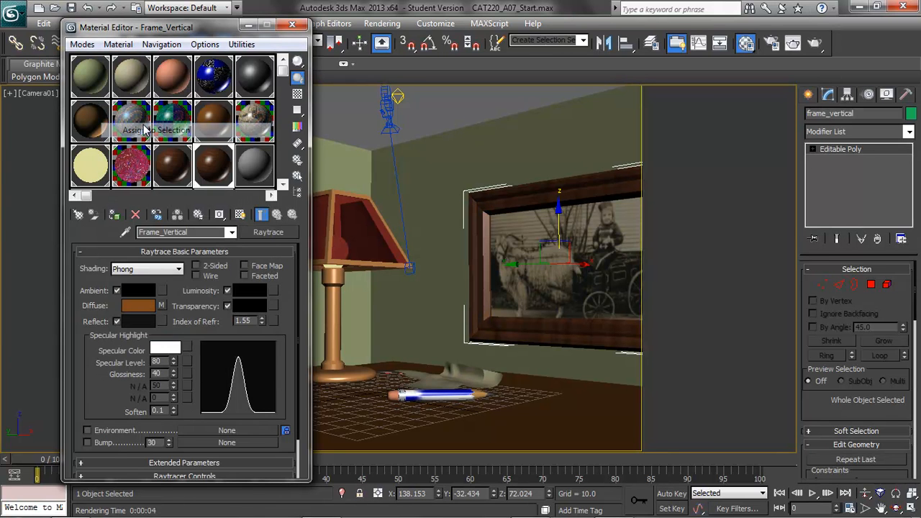
pyautogui.click(813, 46)
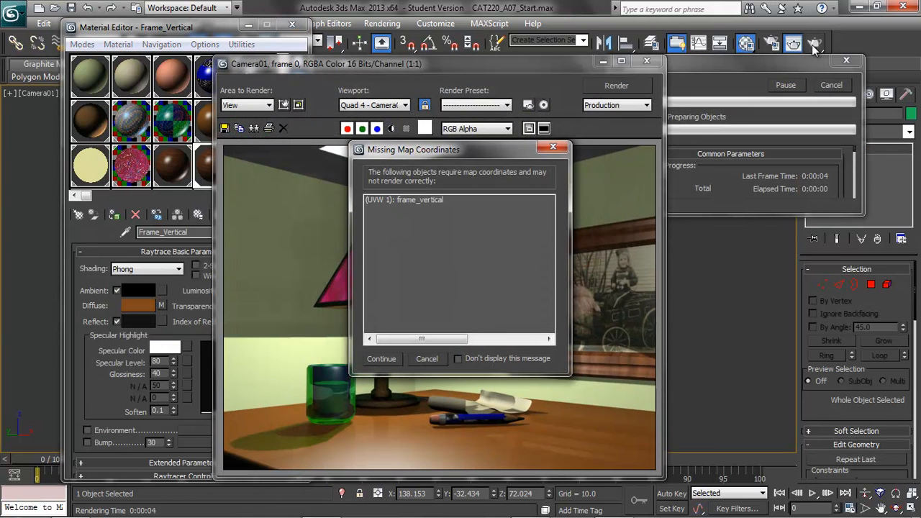
pyautogui.click(435, 358)
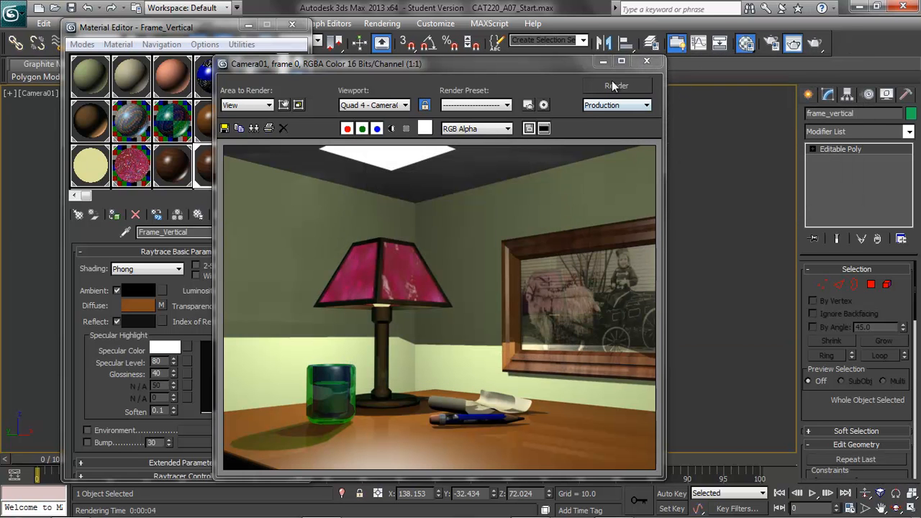
pyautogui.click(647, 61)
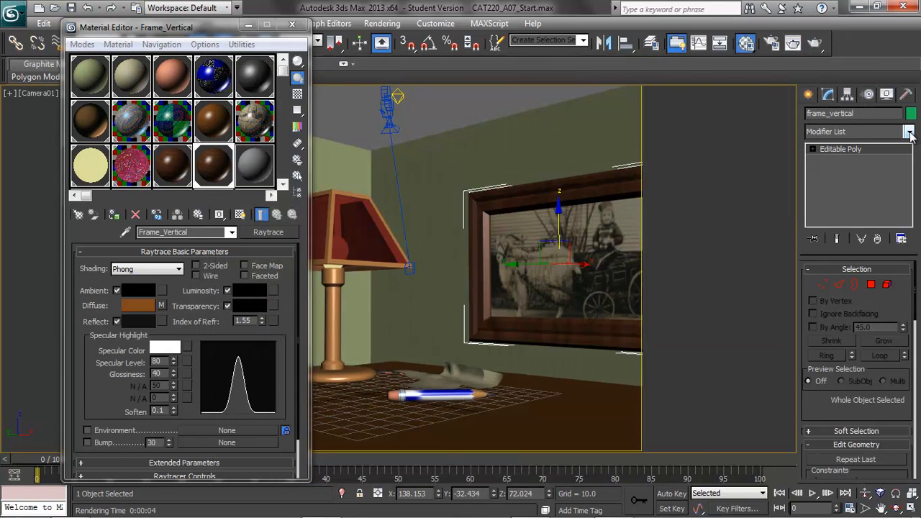
# - Apply a UVW Map modifier to the vertical frame part and check it with a test render
pyautogui.click(910, 133)
pyautogui.moveTo(911, 236); pyautogui.dragTo(912, 432)
pyautogui.moveTo(909, 392); pyautogui.dragTo(910, 416)
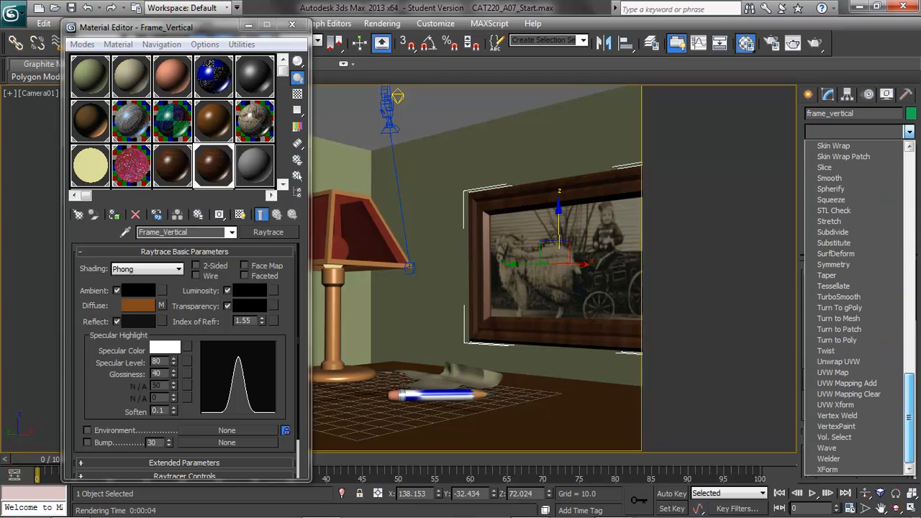
pyautogui.click(858, 373)
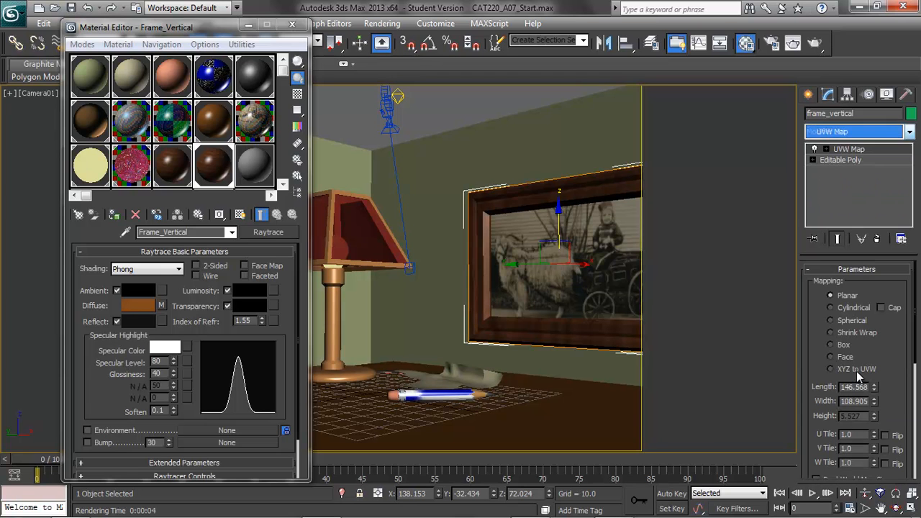
pyautogui.click(814, 43)
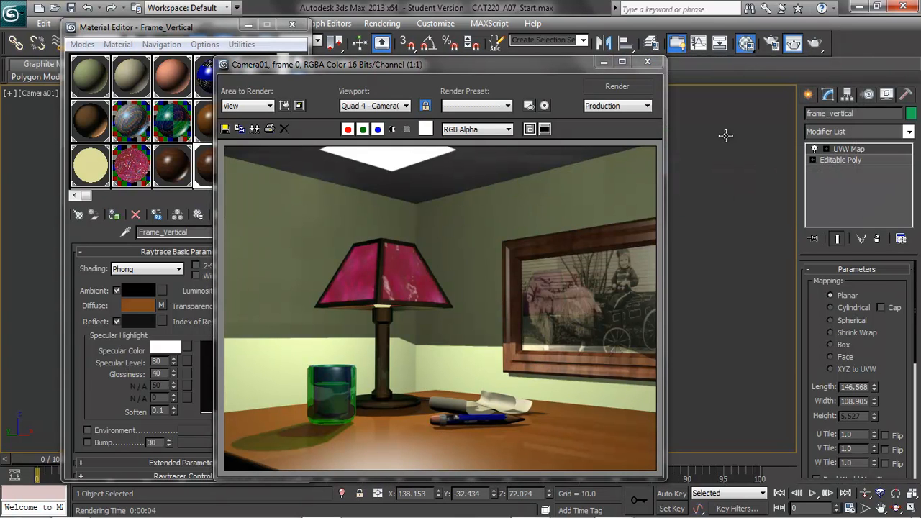
pyautogui.click(647, 62)
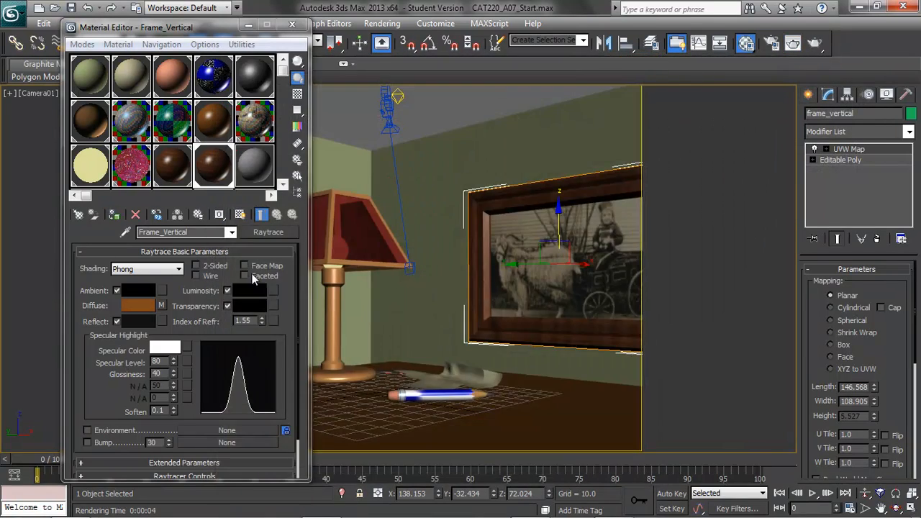
# - Try a U angle of 90 on the Frame_Horizontal material's diffuse teak map and test-render the camera view
pyautogui.click(171, 179)
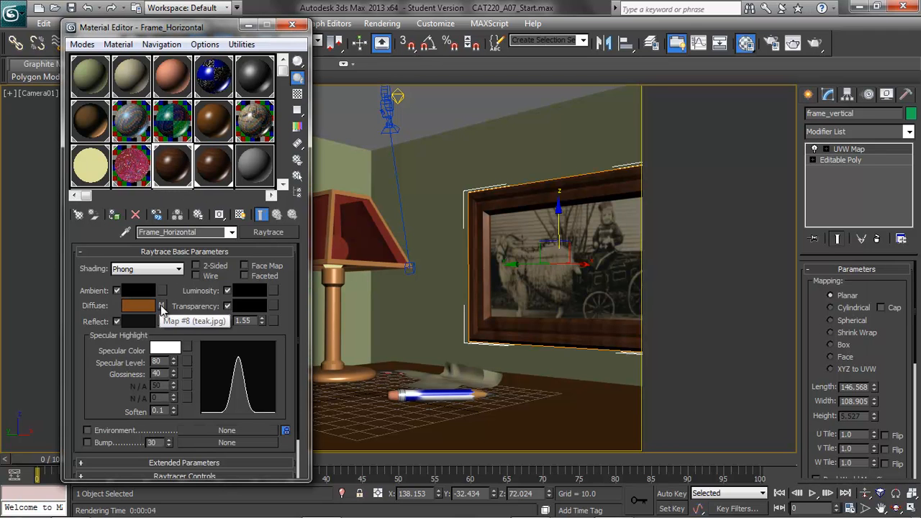
pyautogui.click(162, 307)
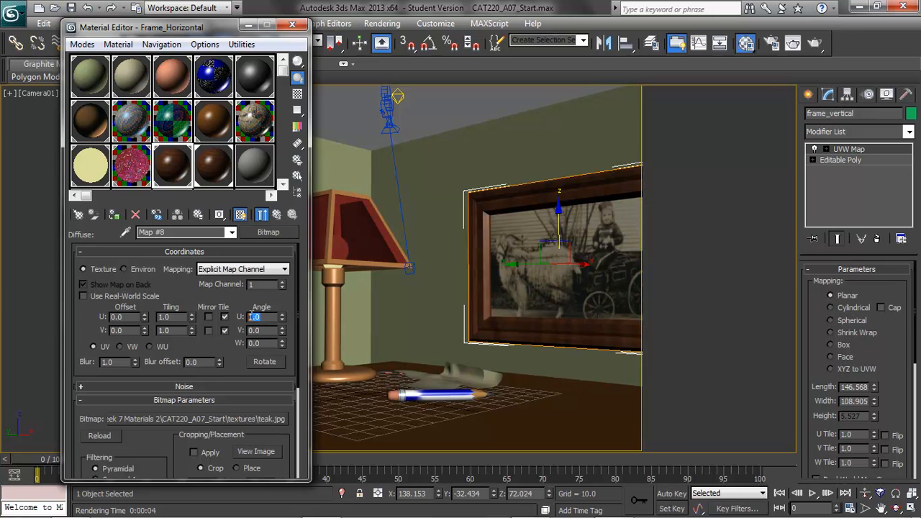
pyautogui.write('90')
pyautogui.press('Tab')
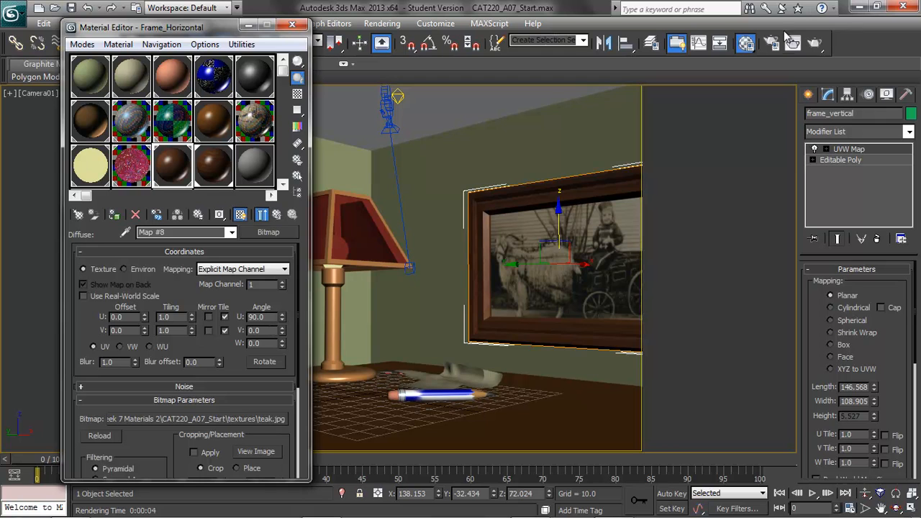
pyautogui.click(815, 44)
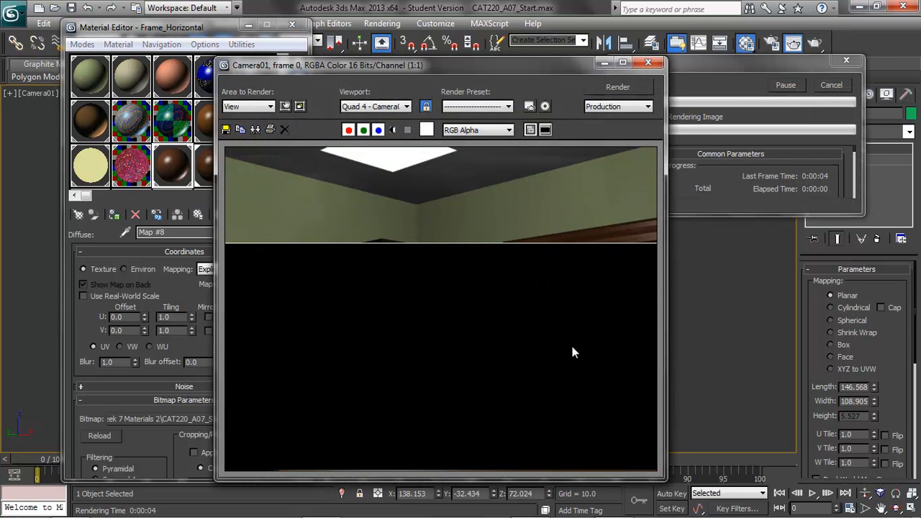
pyautogui.click(649, 64)
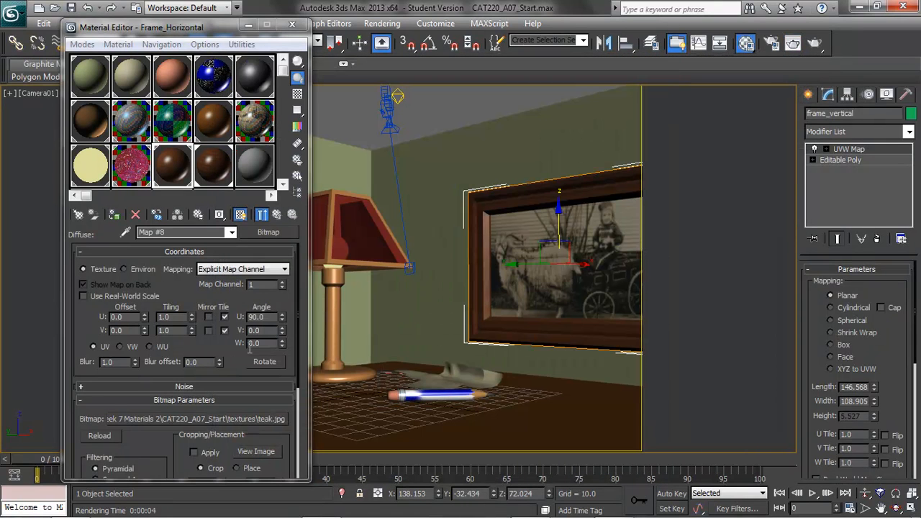
# - Reset the U angle of Frame_Horizontal's diffuse teak map to 0 and try a V angle of 90
pyautogui.doubleClick(267, 317)
pyautogui.write('0')
pyautogui.moveTo(270, 331); pyautogui.dragTo(236, 329)
pyautogui.write('90')
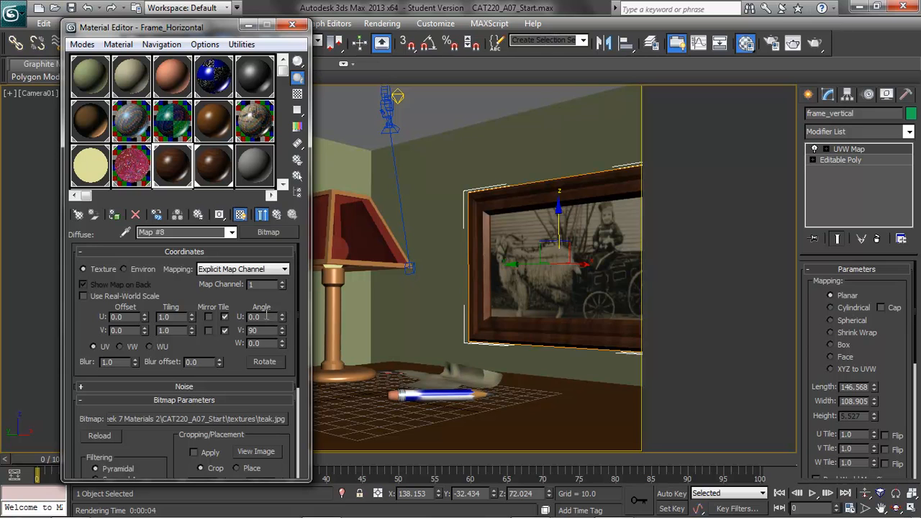
pyautogui.press('Return')
# - Set the teak map's V angle to 0 and W angle to 90, and test-render the camera view
pyautogui.moveTo(267, 331); pyautogui.dragTo(245, 342)
pyautogui.write('0')
pyautogui.press('Return')
pyautogui.write('9')
pyautogui.click(272, 331)
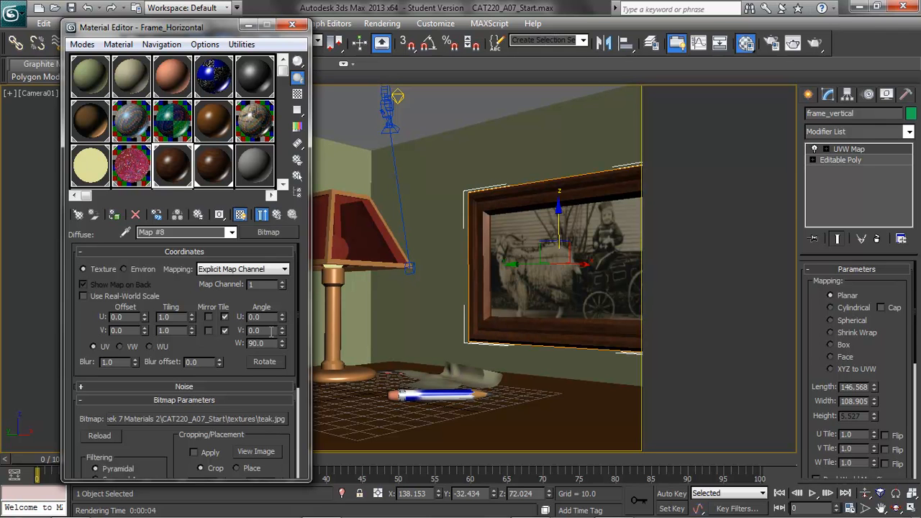
pyautogui.click(814, 44)
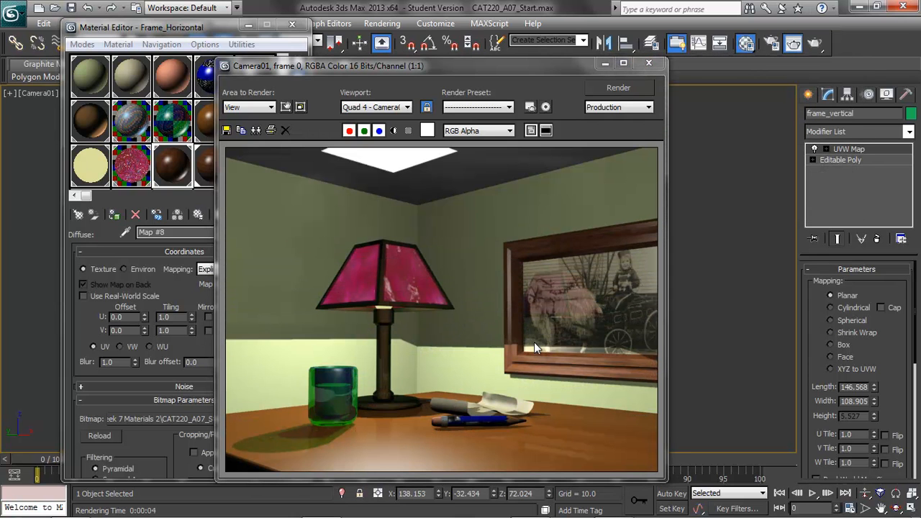
pyautogui.click(648, 64)
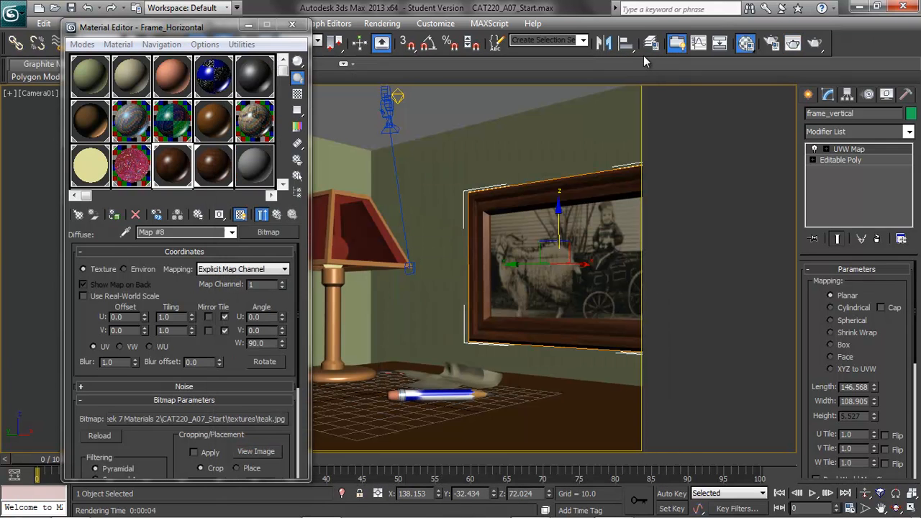
# - Assign the burloak.jpg bitmap as the diffuse map of the Table material
pyautogui.click(215, 125)
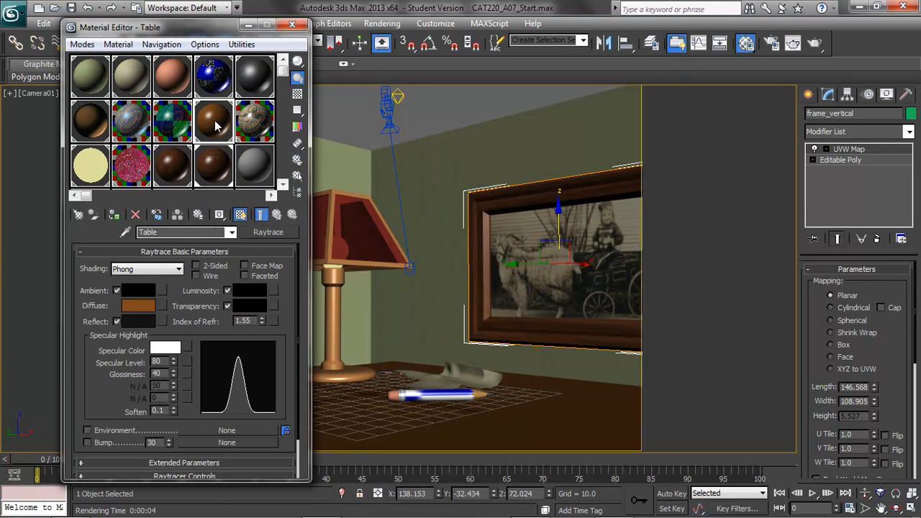
pyautogui.click(163, 307)
pyautogui.moveTo(278, 46); pyautogui.dragTo(495, 63)
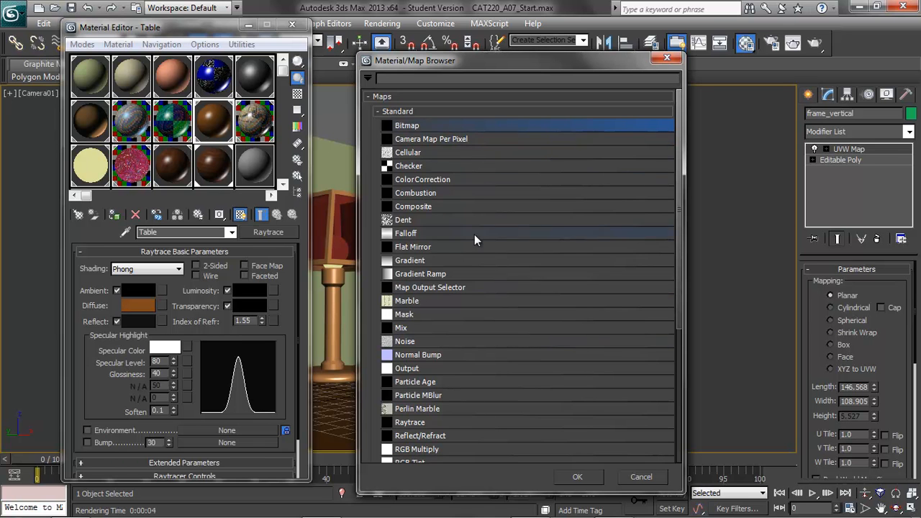
pyautogui.click(578, 476)
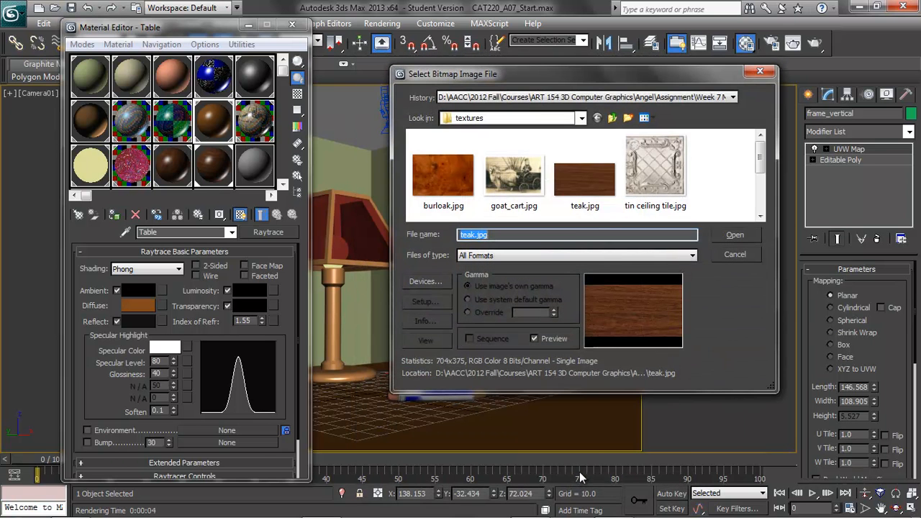
pyautogui.click(442, 180)
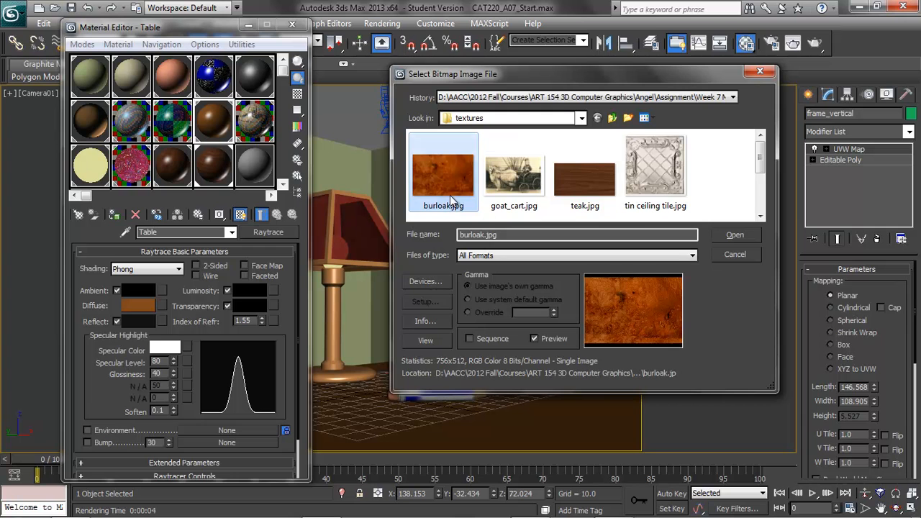
pyautogui.click(733, 235)
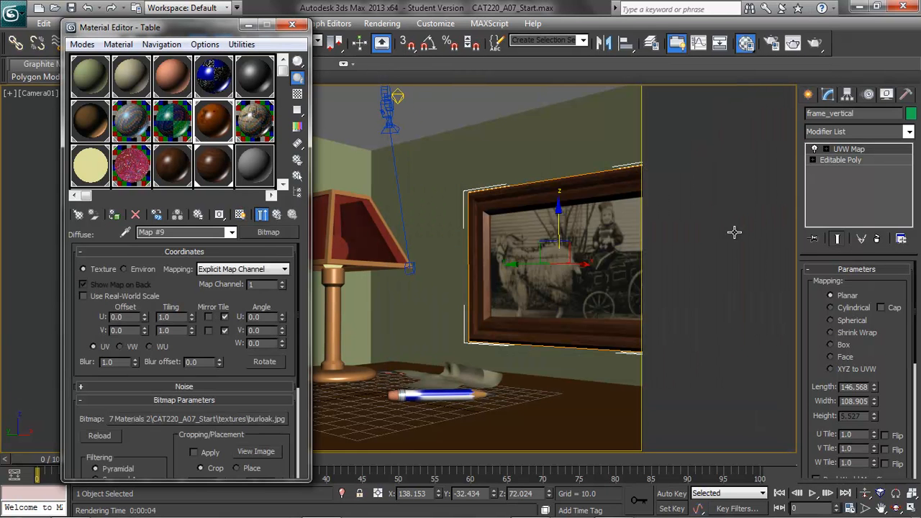
# - Show the Table material's diffuse bitmap in the viewport and check it with a test render
pyautogui.click(241, 215)
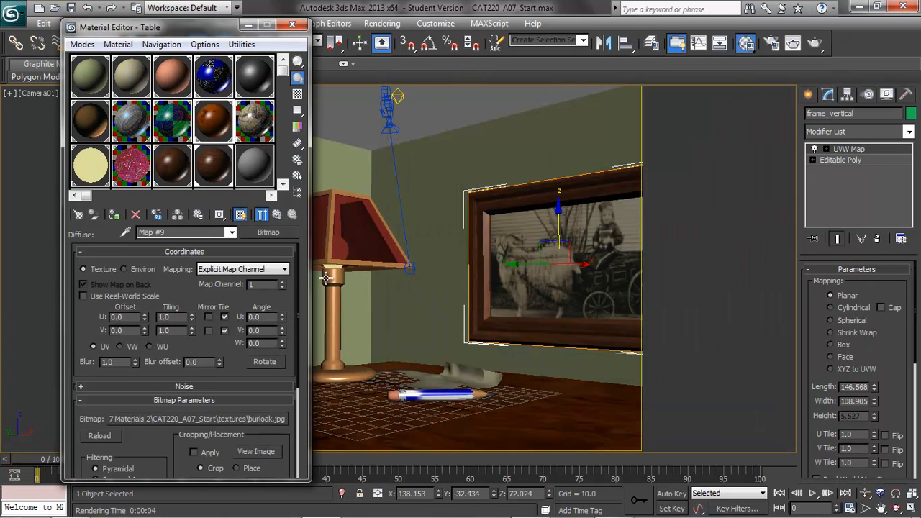
pyautogui.click(814, 43)
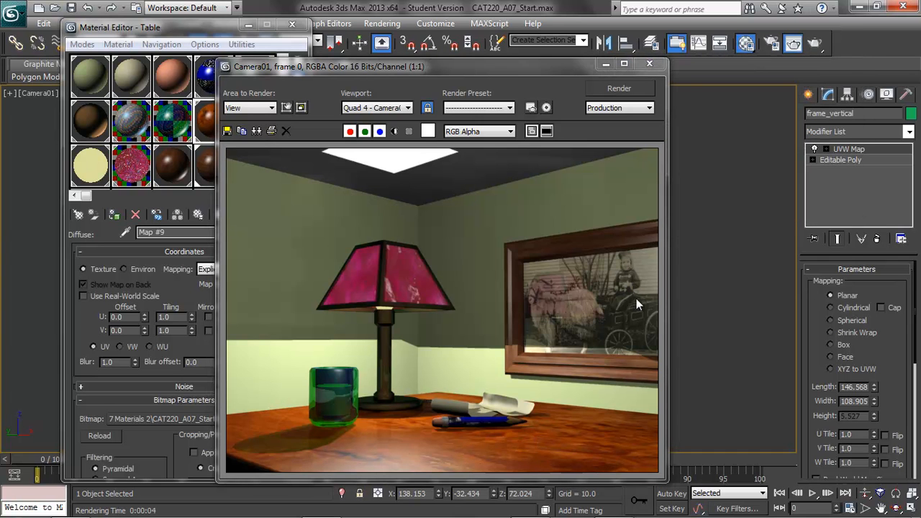
pyautogui.click(650, 66)
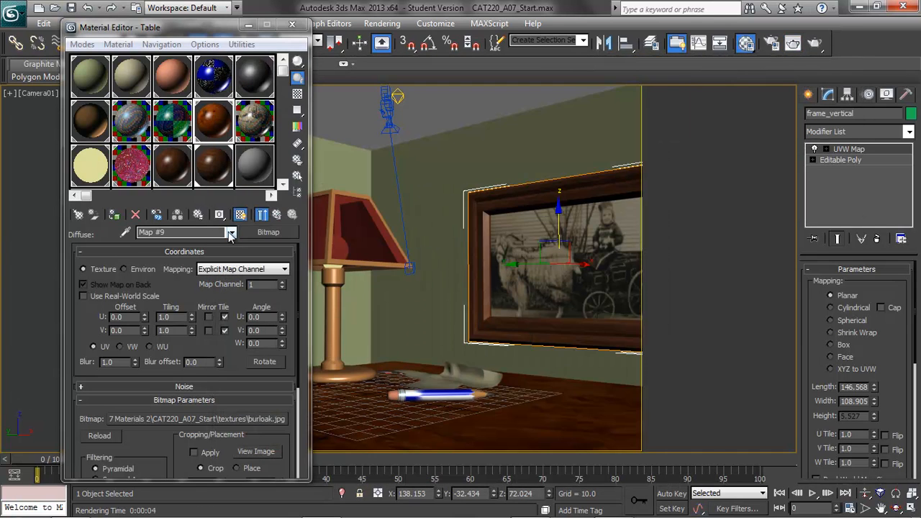
# - Assign a copy of the scene's burloak.jpg map to the Table material's specular level
pyautogui.click(231, 232)
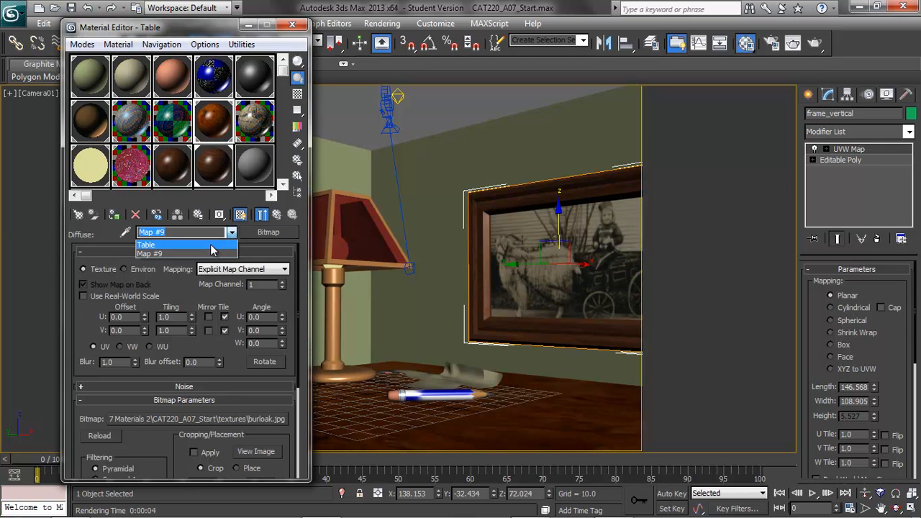
pyautogui.click(212, 250)
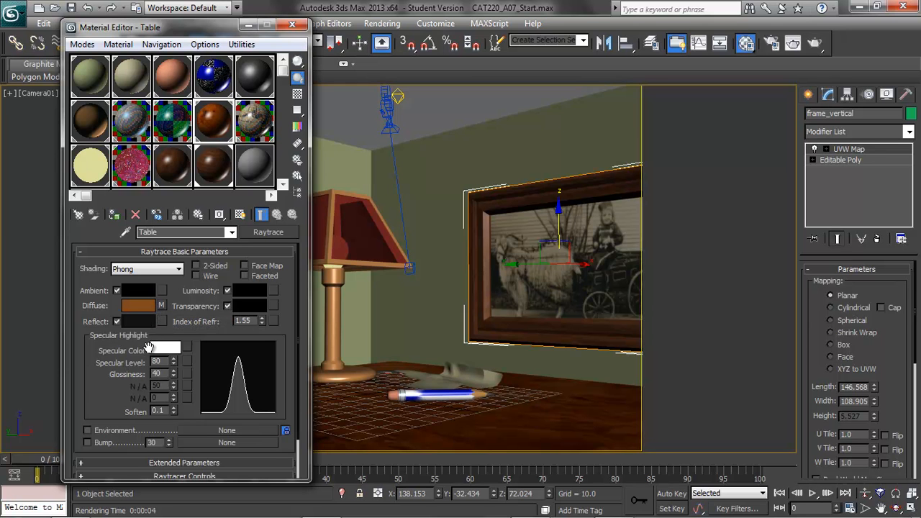
pyautogui.click(186, 361)
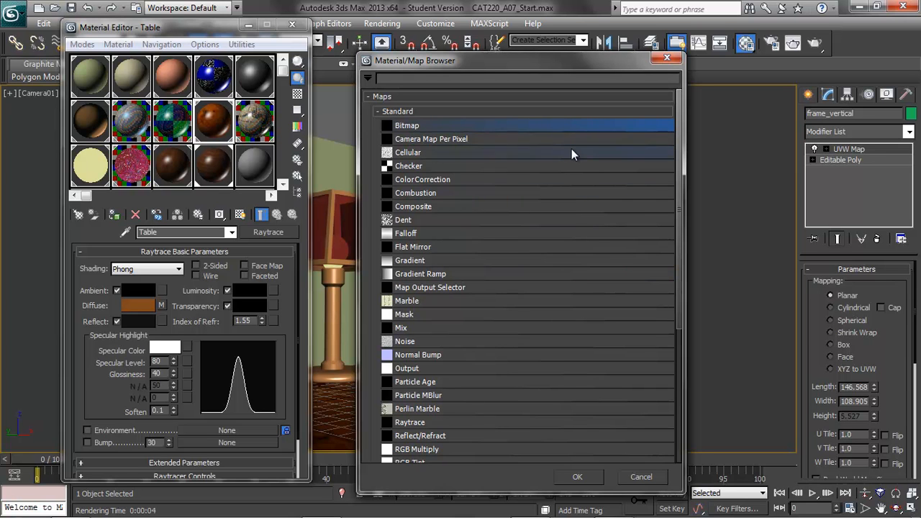
pyautogui.moveTo(682, 144); pyautogui.dragTo(686, 309)
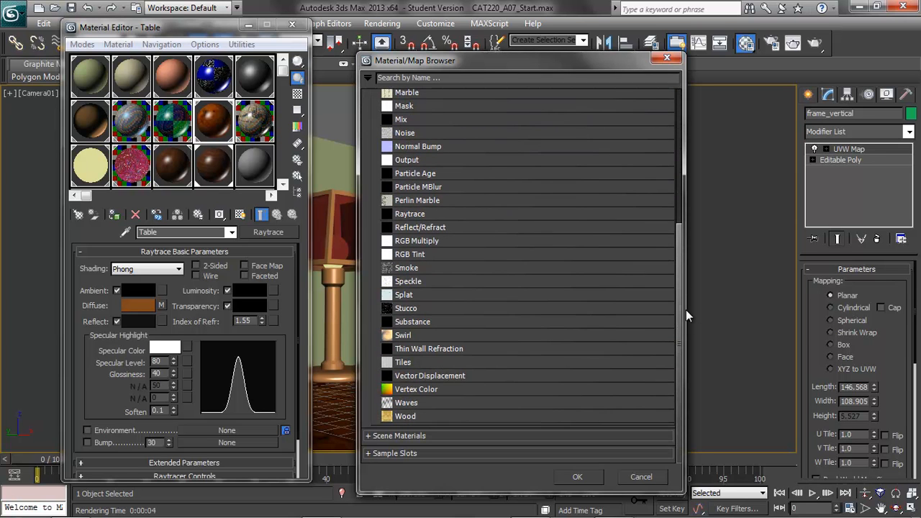
pyautogui.click(368, 436)
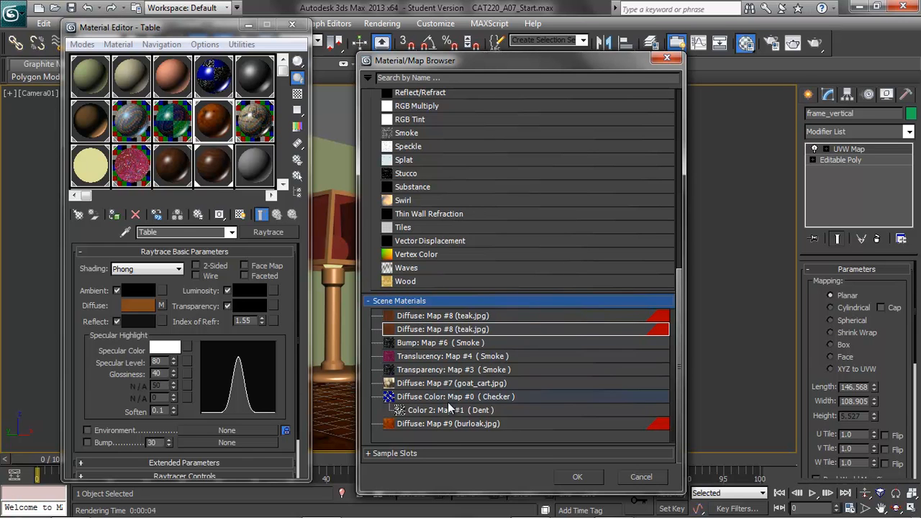
pyautogui.click(436, 422)
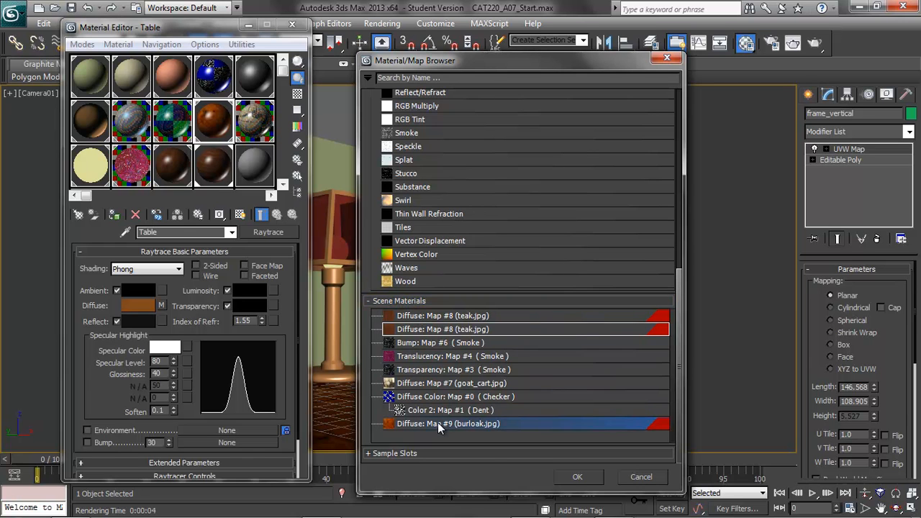
pyautogui.click(568, 476)
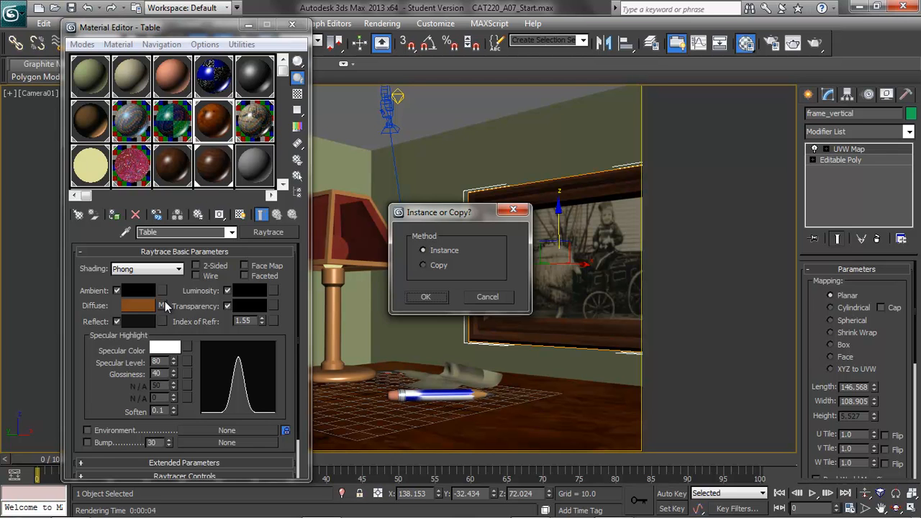
pyautogui.click(423, 265)
pyautogui.click(426, 298)
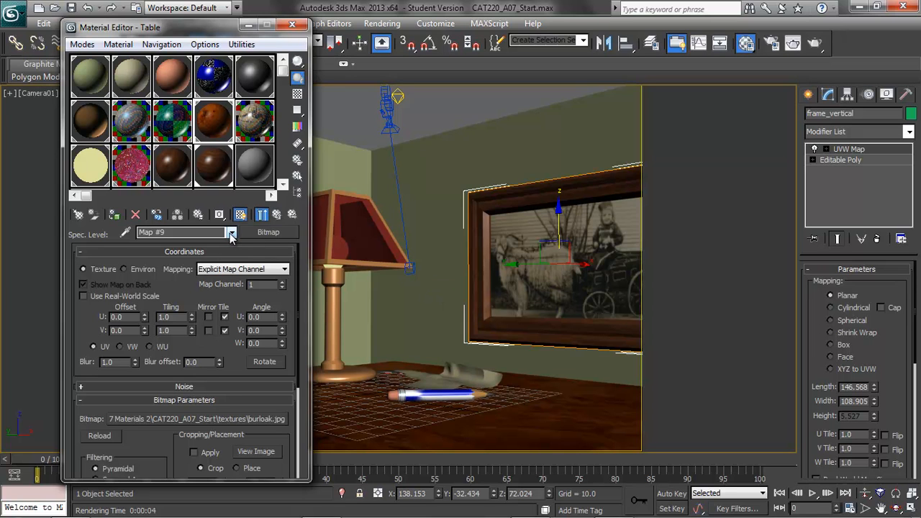
# - Examine the output settings of the specular level bitmap and test-render the camera view
pyautogui.moveTo(296, 290); pyautogui.dragTo(302, 406)
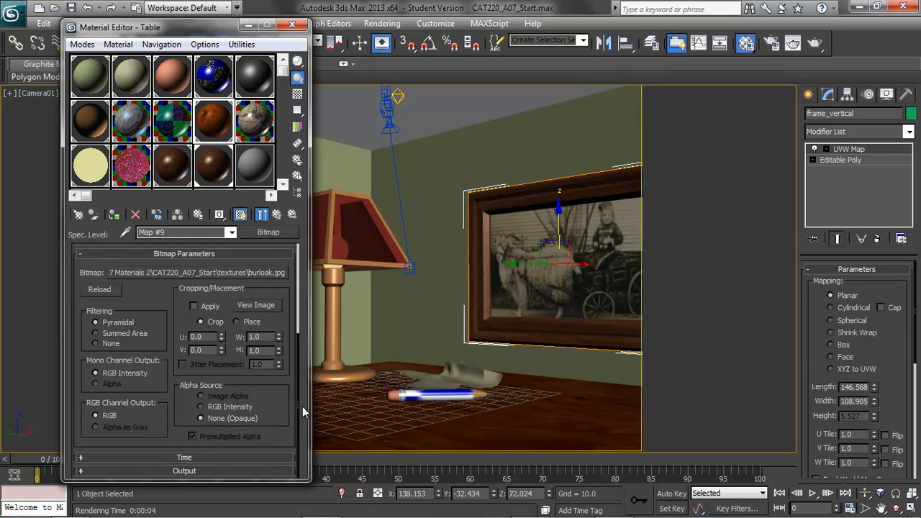
pyautogui.click(81, 470)
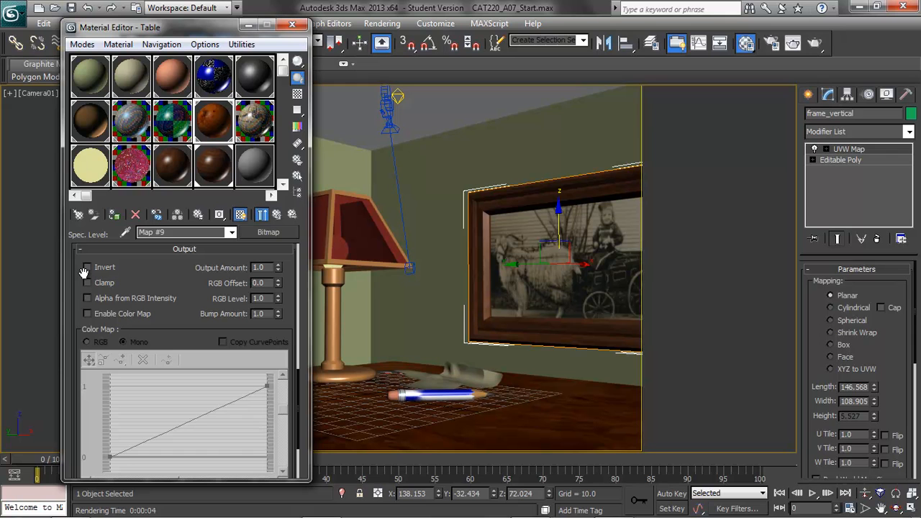
pyautogui.click(793, 44)
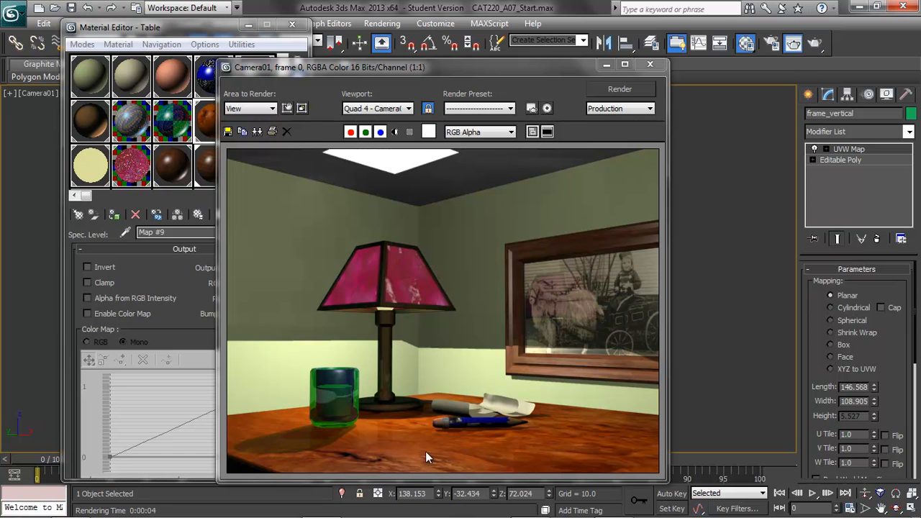
# - Reuse the burloak.jpg map as the Table material's bump map, set the bump amount to 100, and test-render the view
pyautogui.click(167, 29)
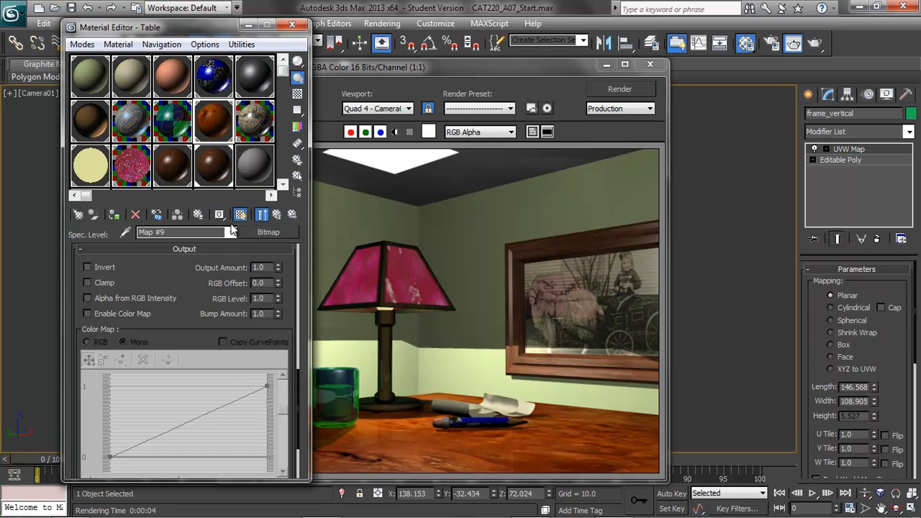
pyautogui.click(232, 232)
pyautogui.click(201, 247)
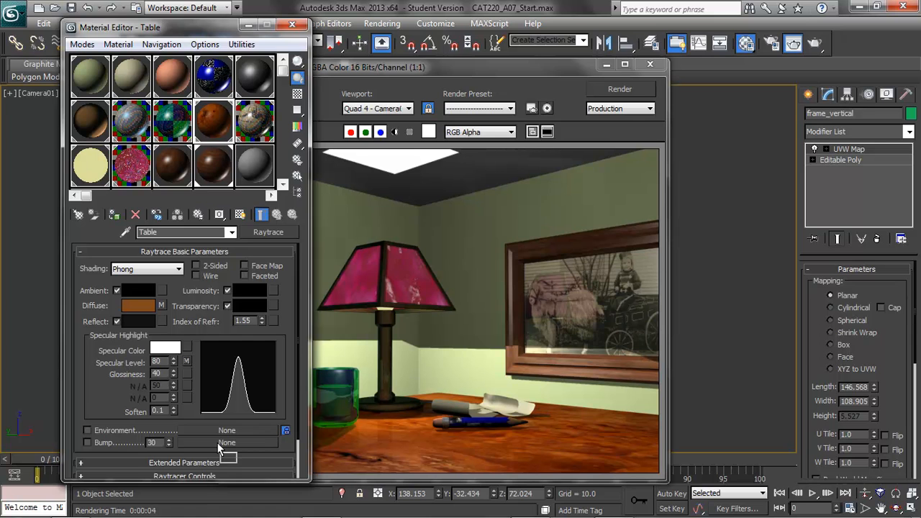
pyautogui.moveTo(219, 444); pyautogui.dragTo(217, 441)
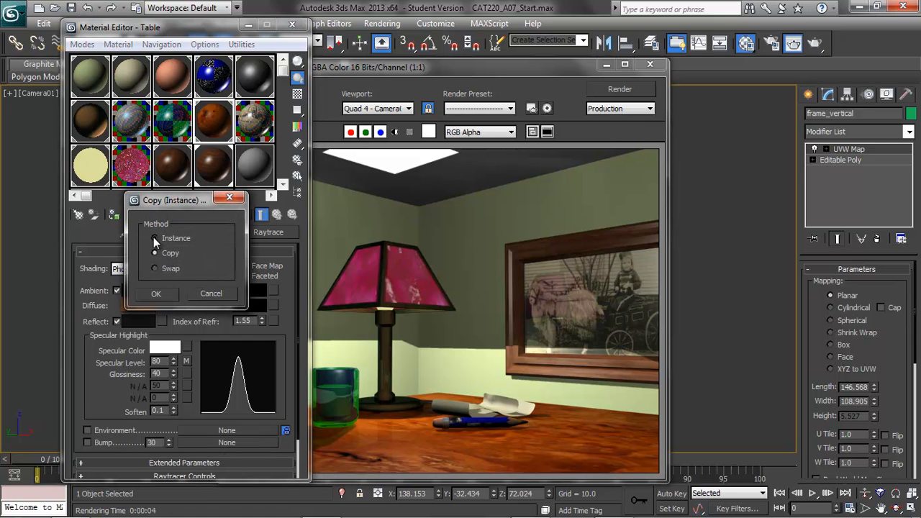
pyautogui.click(159, 295)
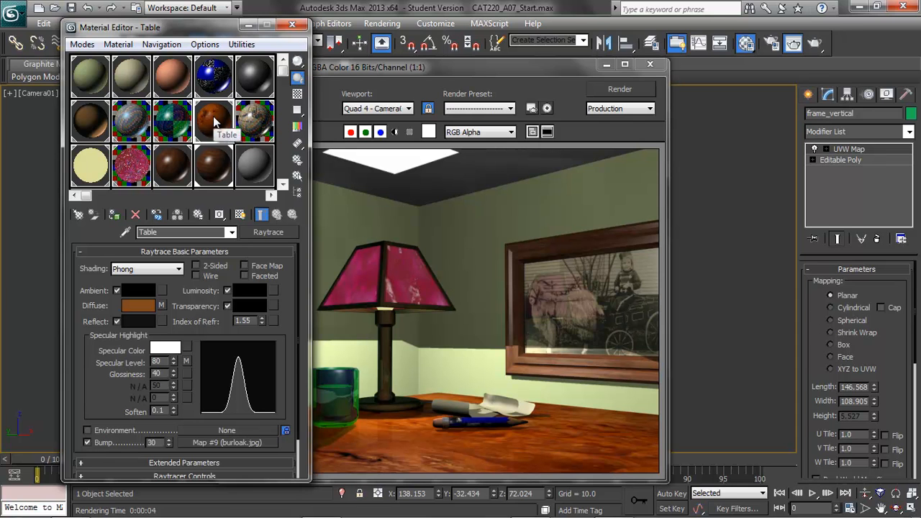
pyautogui.write('100')
pyautogui.press('Tab')
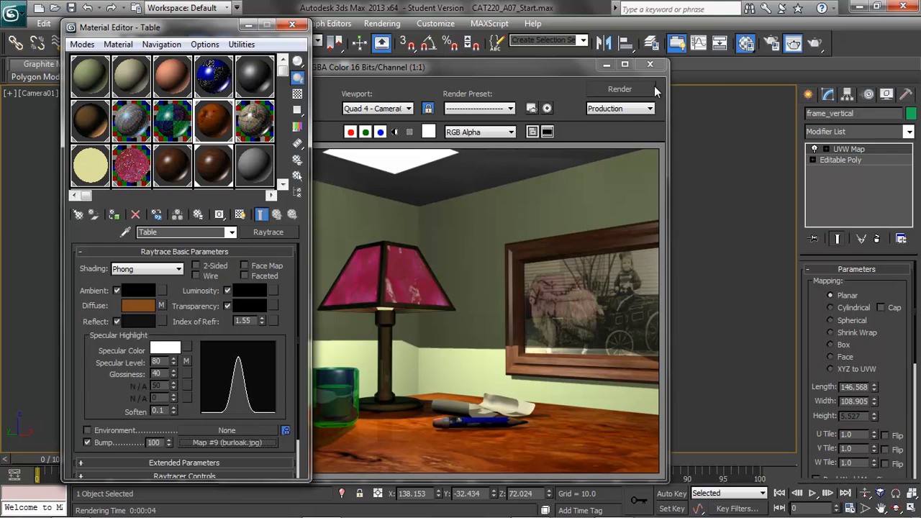
pyautogui.click(622, 86)
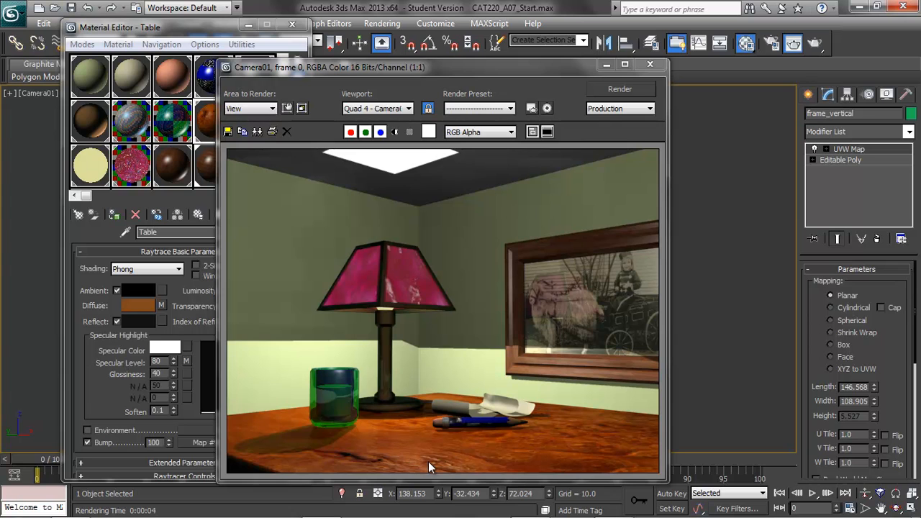
# - Turn off the Table material's specular level and bump maps and test-render the camera view
pyautogui.click(180, 28)
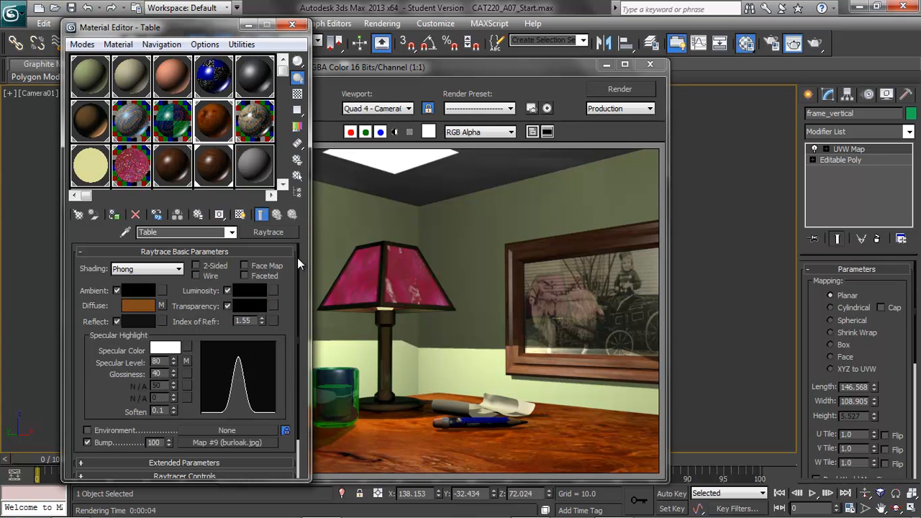
pyautogui.scroll(-2, 297, 258)
pyautogui.click(82, 459)
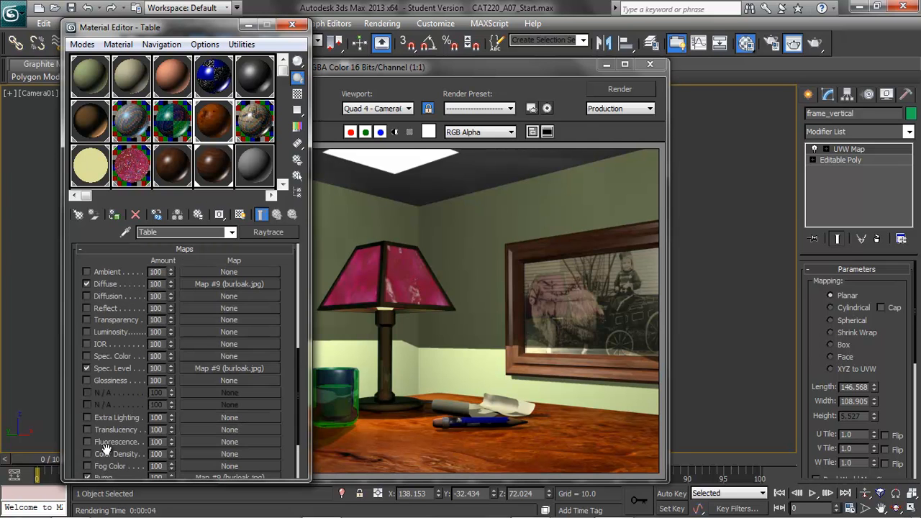
pyautogui.click(86, 367)
pyautogui.scroll(-3, 122, 411)
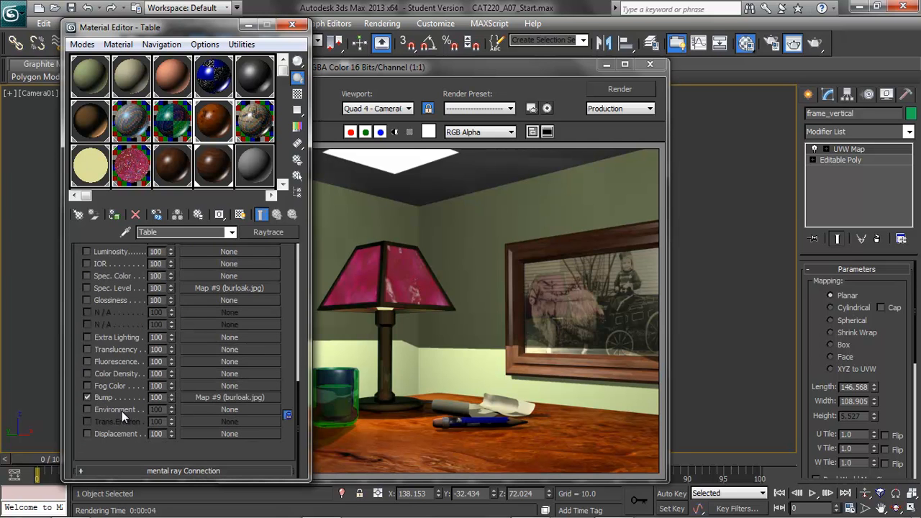
pyautogui.click(87, 395)
pyautogui.scroll(2, 116, 371)
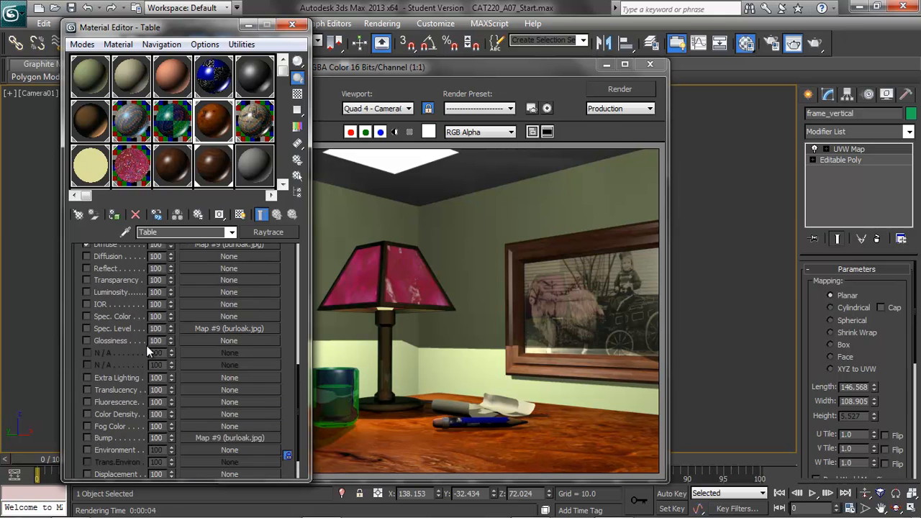
pyautogui.click(629, 88)
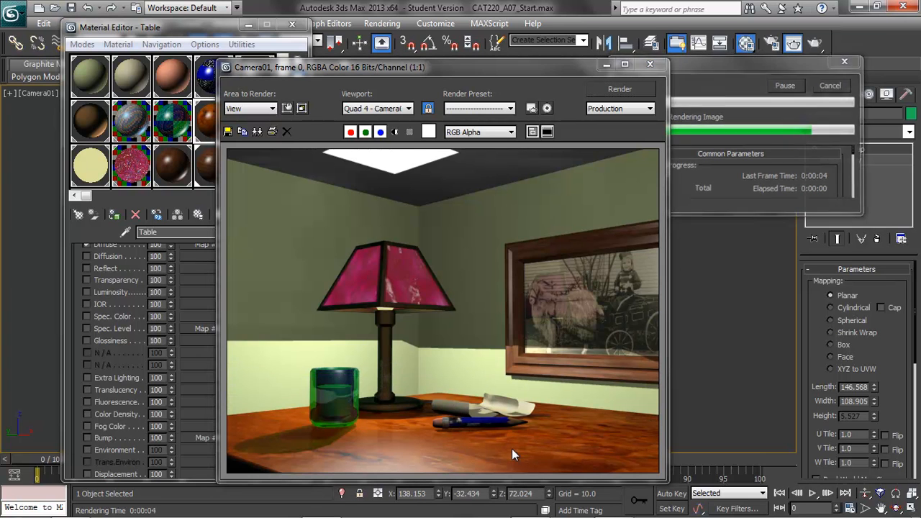
pyautogui.click(179, 26)
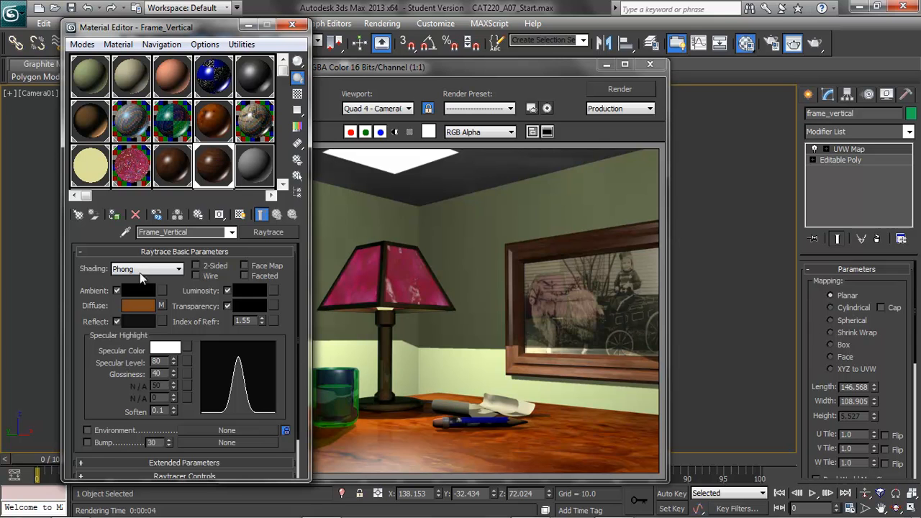
# - Turn off the Reflect color on both the Frame_Vertical and Frame_Horizontal materials
pyautogui.click(115, 321)
pyautogui.click(210, 179)
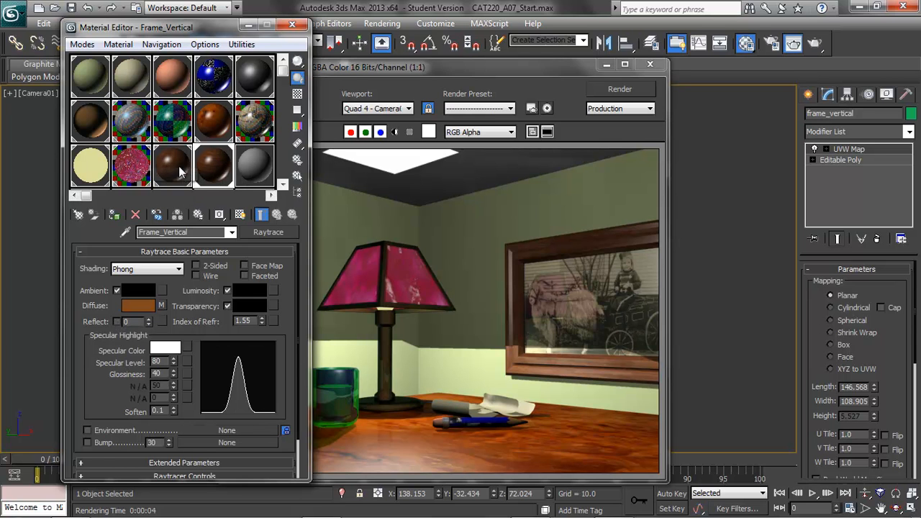
pyautogui.click(232, 231)
pyautogui.click(162, 243)
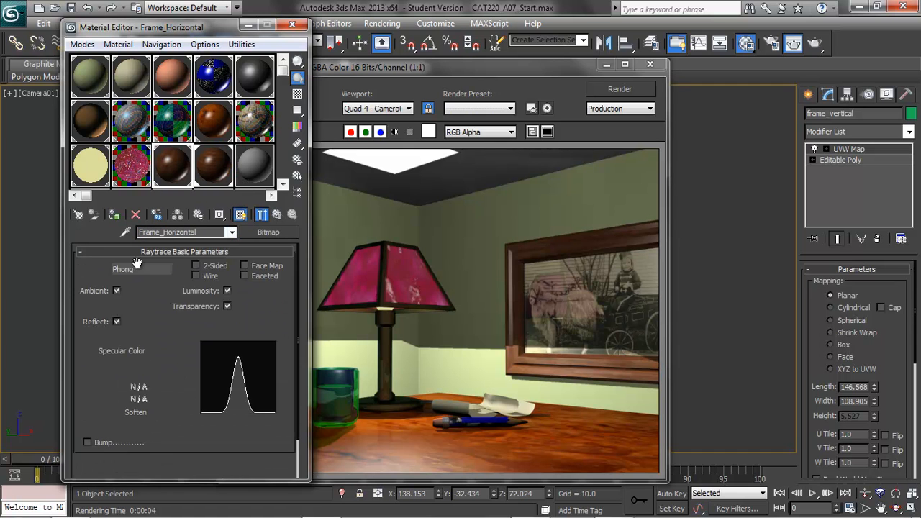
pyautogui.click(117, 321)
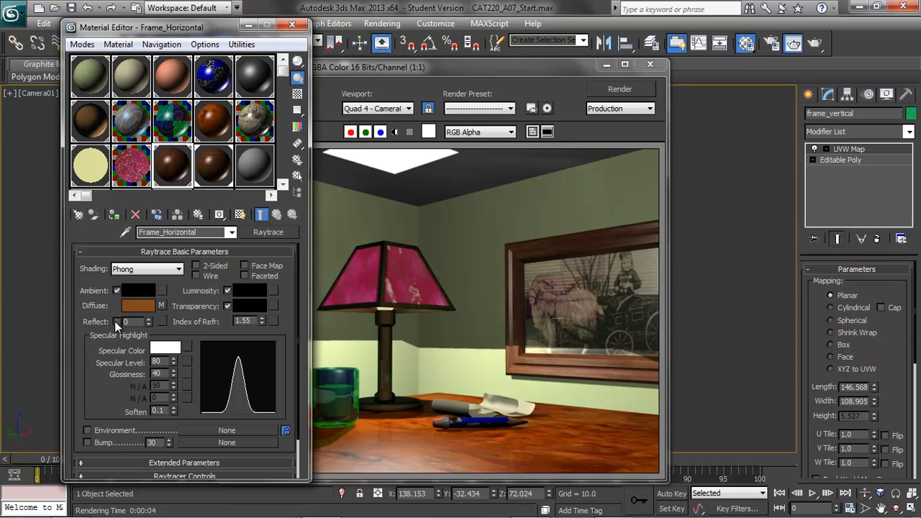
# - Set the specular level to 5 on the Frame_Horizontal and Frame_Vertical materials
pyautogui.moveTo(163, 362); pyautogui.dragTo(149, 362)
pyautogui.click(217, 173)
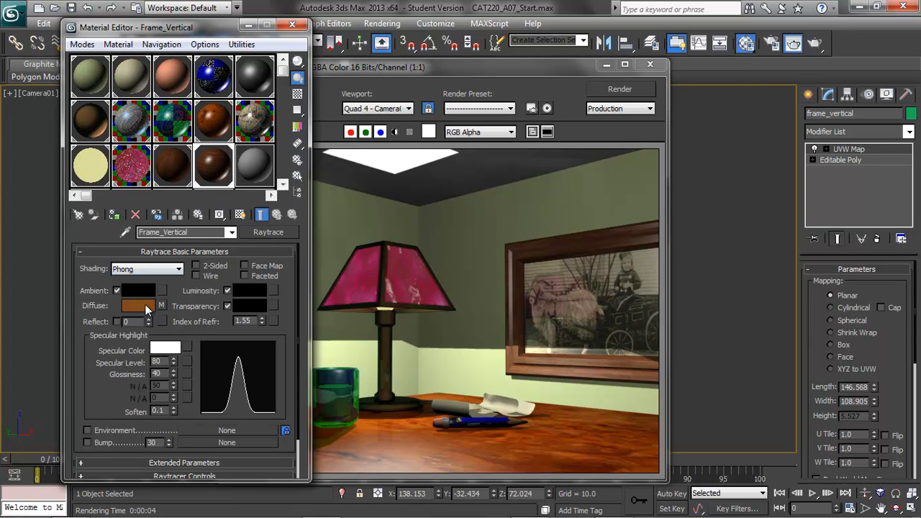
pyautogui.doubleClick(164, 362)
pyautogui.write('5')
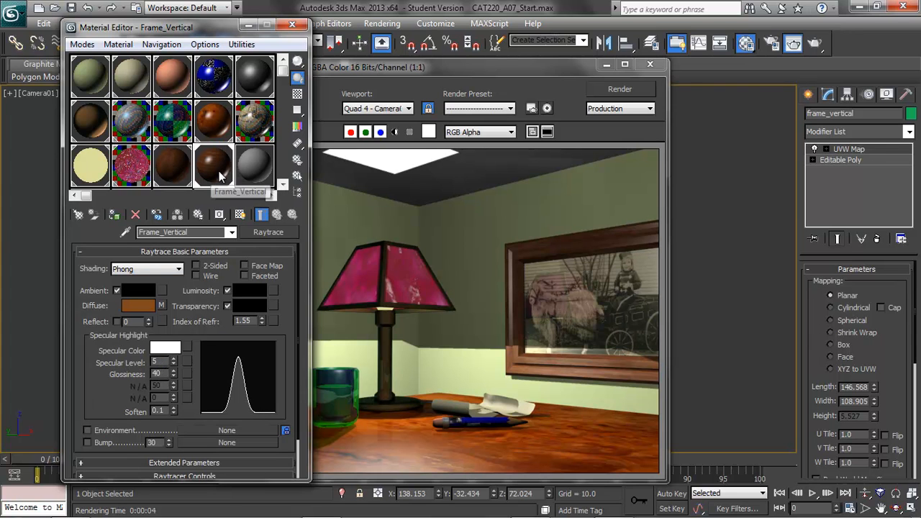
# - Copy the Frame_Horizontal material's teak.jpg diffuse map to its bump map as a Copy and set the bump amount to 100
pyautogui.click(185, 177)
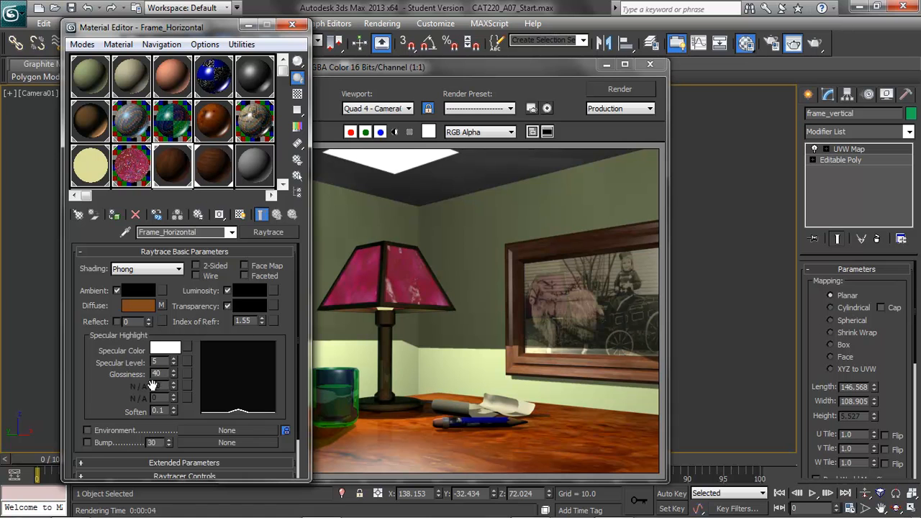
pyautogui.moveTo(162, 307); pyautogui.dragTo(201, 442)
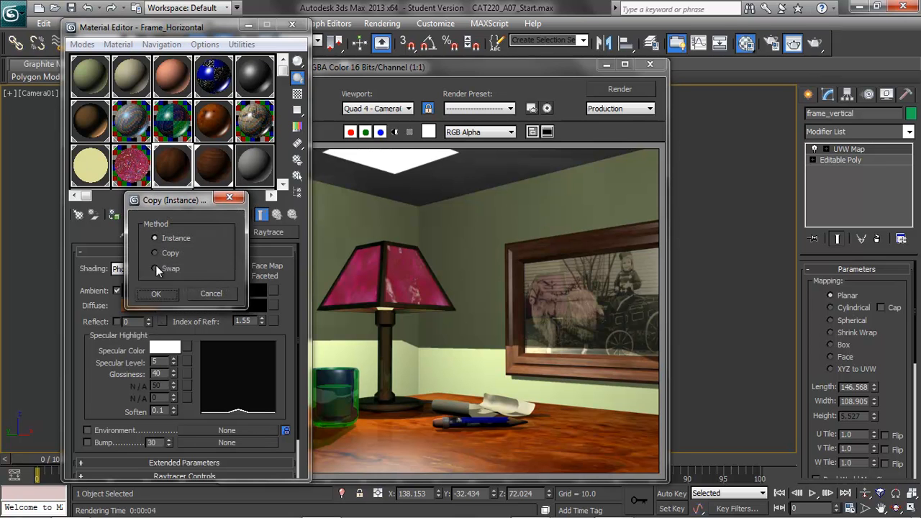
pyautogui.click(156, 253)
pyautogui.click(167, 295)
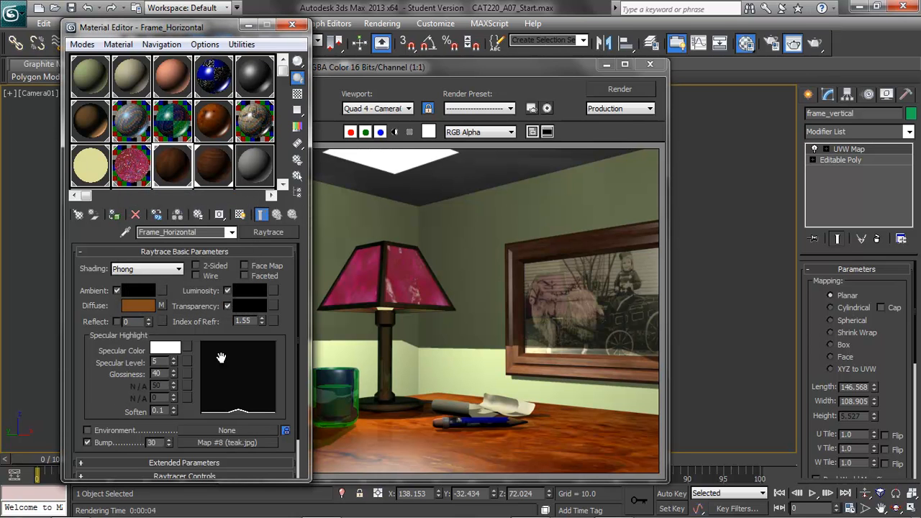
pyautogui.moveTo(161, 444); pyautogui.dragTo(141, 448)
pyautogui.write('100')
pyautogui.press('Return')
# - Reuse the Frame_Vertical material's teak.jpg diffuse map as its bump map, set the bump amount to 100, and test-render the camera view
pyautogui.click(213, 164)
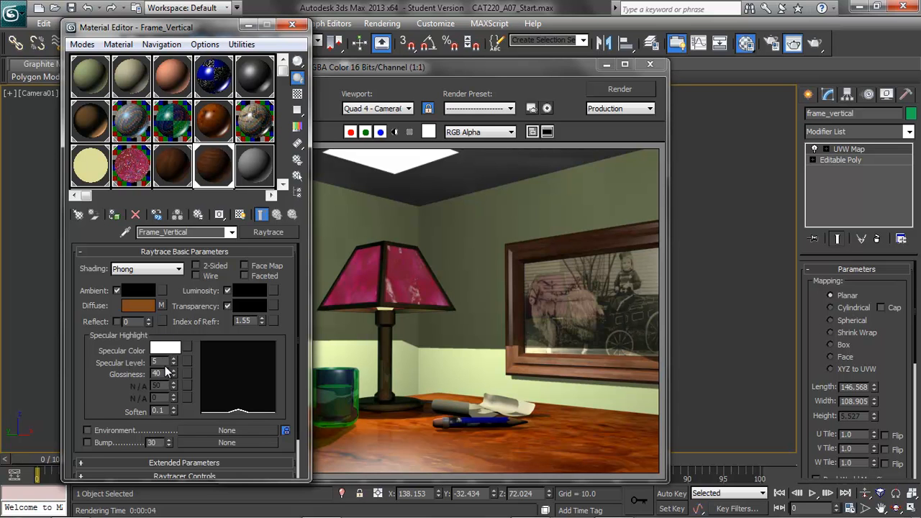
pyautogui.click(179, 174)
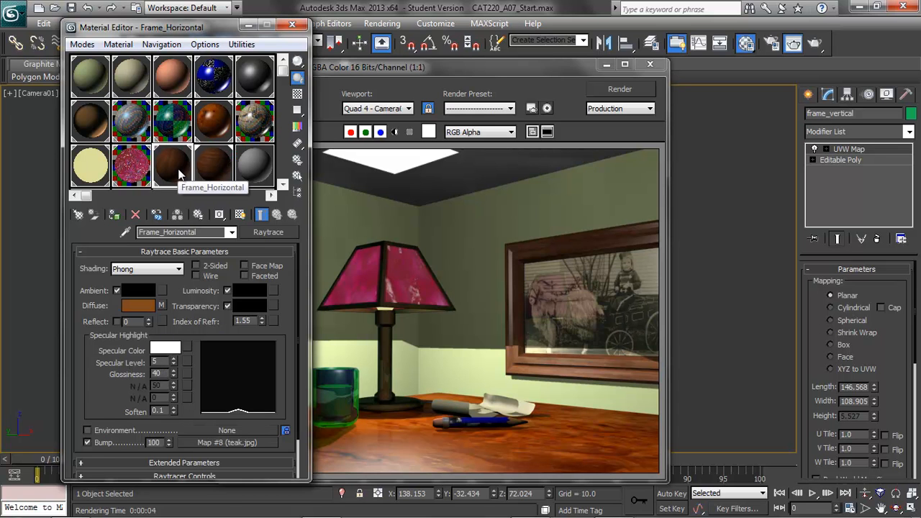
pyautogui.click(224, 173)
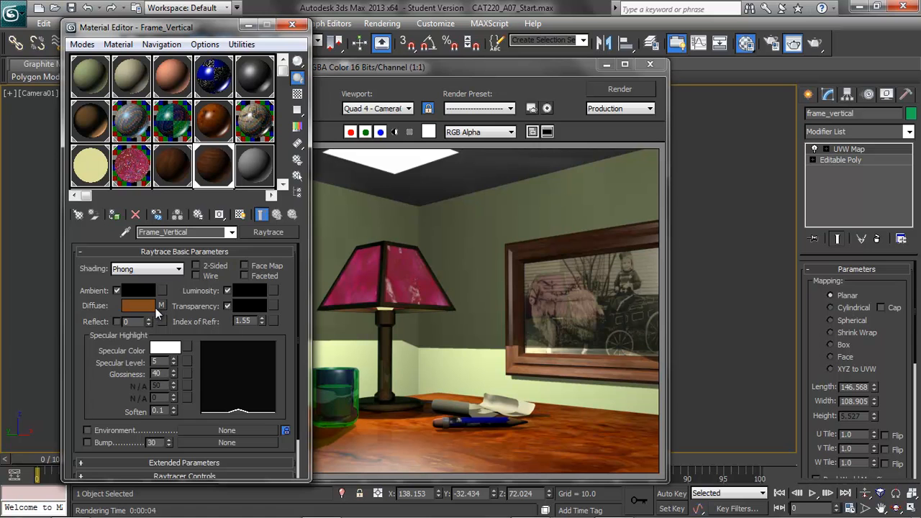
pyautogui.moveTo(157, 311); pyautogui.dragTo(212, 441)
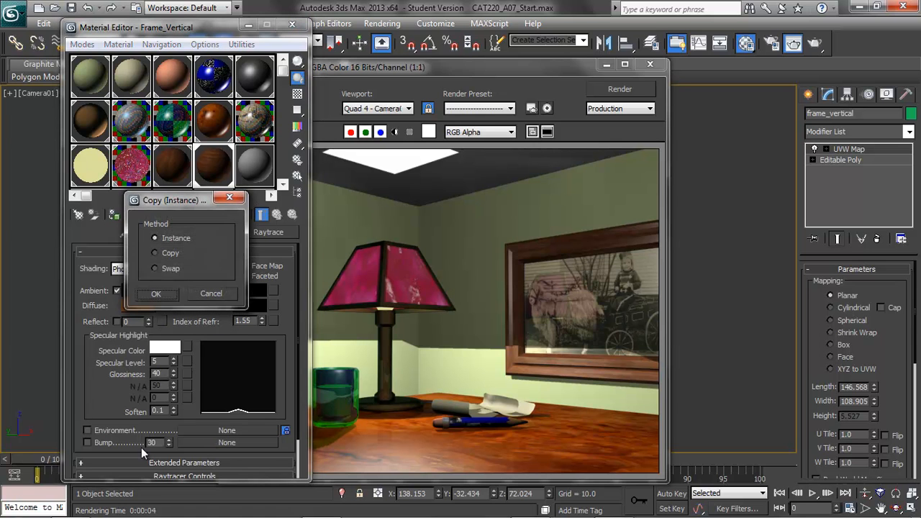
pyautogui.click(157, 299)
pyautogui.moveTo(162, 442); pyautogui.dragTo(116, 431)
pyautogui.write('100')
pyautogui.press('Return')
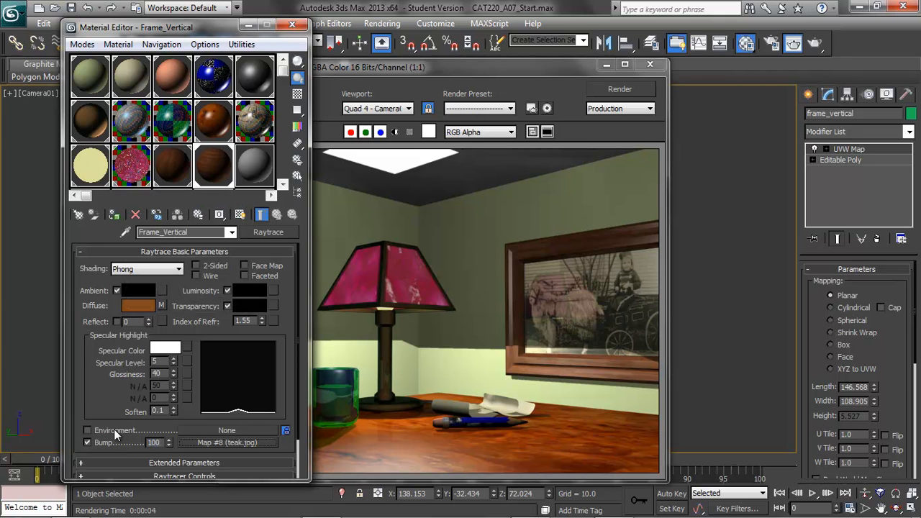
pyautogui.click(620, 89)
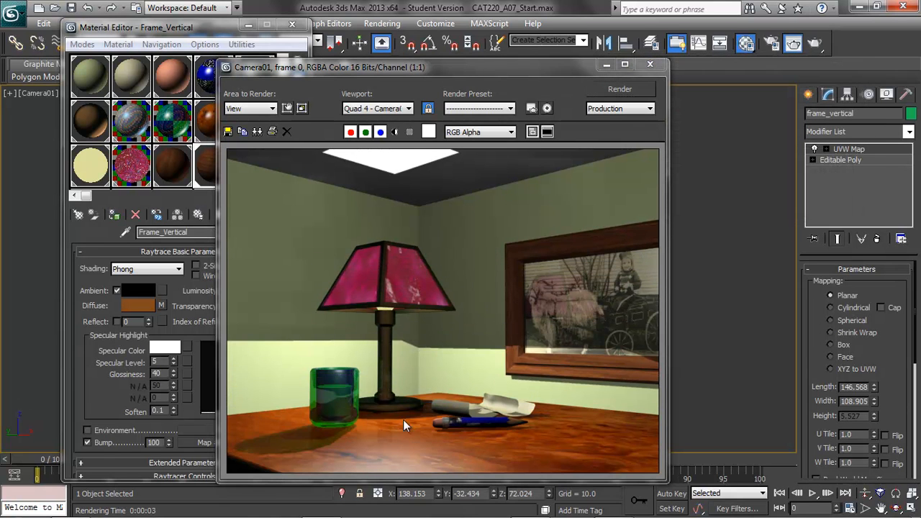
# - Brighten the Table material's Reflect color to a neutral gray with value 74 and test-render the camera view
pyautogui.click(180, 29)
pyautogui.click(216, 124)
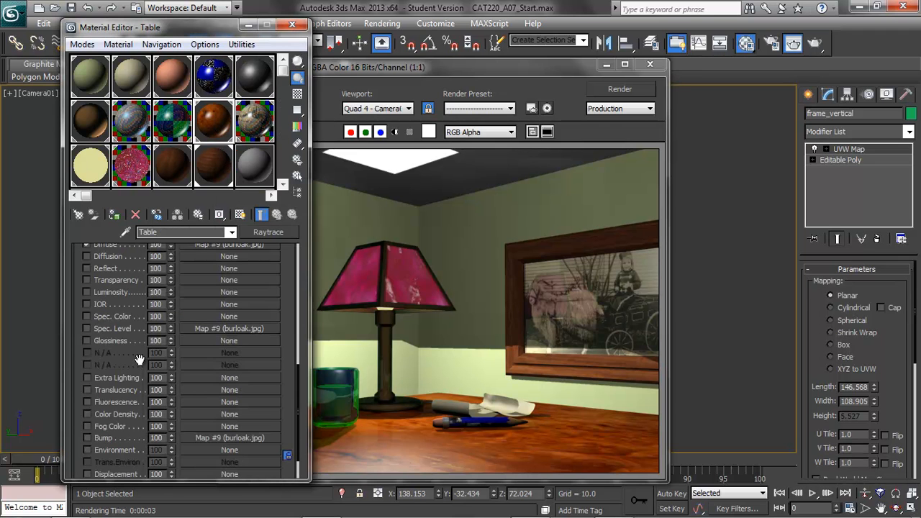
pyautogui.moveTo(298, 390); pyautogui.dragTo(295, 242)
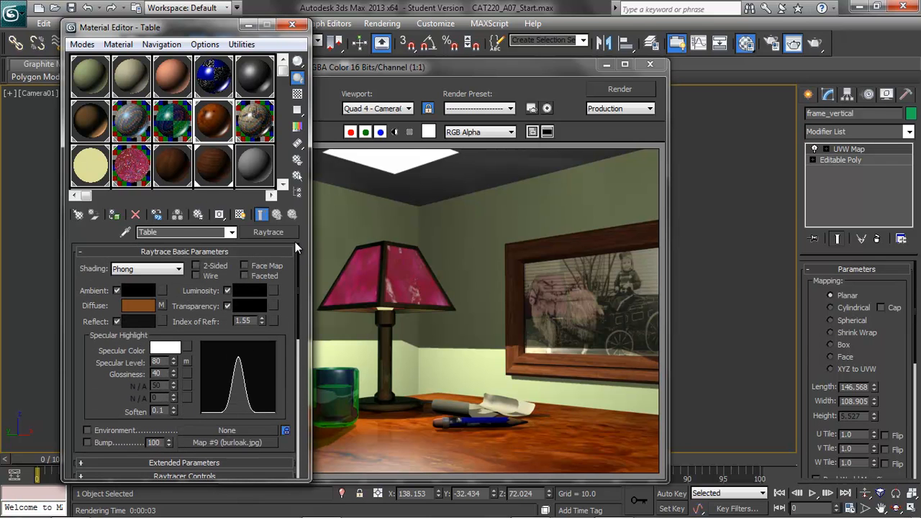
pyautogui.click(138, 321)
pyautogui.moveTo(389, 91); pyautogui.dragTo(393, 121)
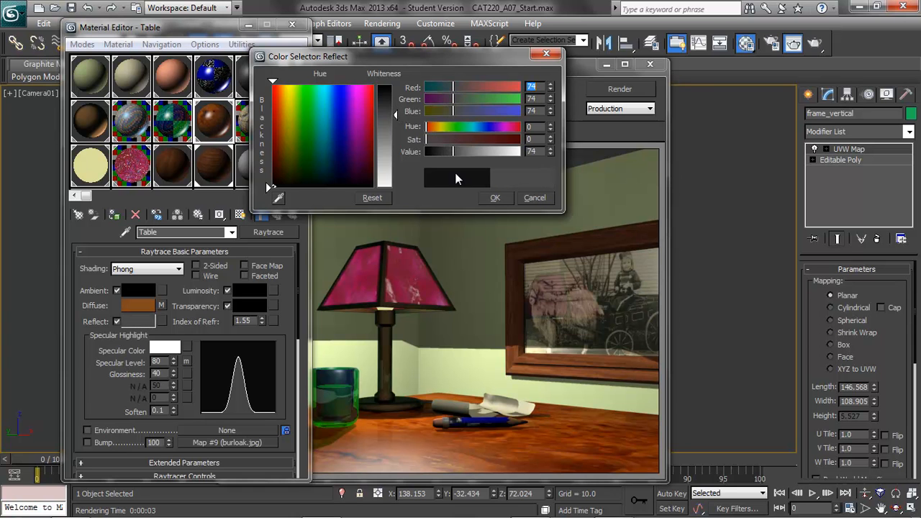
pyautogui.click(495, 198)
pyautogui.click(608, 90)
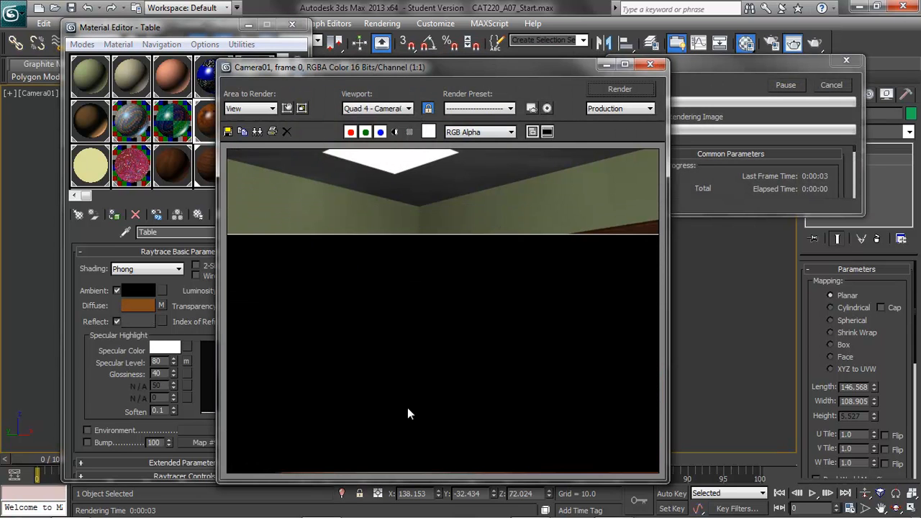